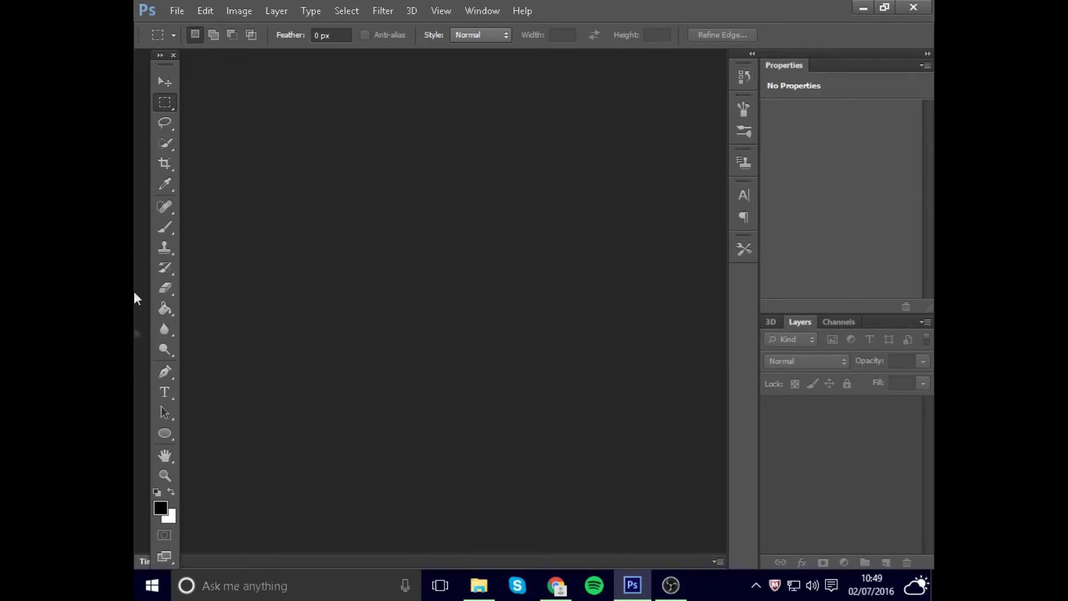
# Create a new 5000 × 5000 pixel document at 300 pixels/inch, RGB Color 8 bit, with a transparent background
pyautogui.click(177, 11)
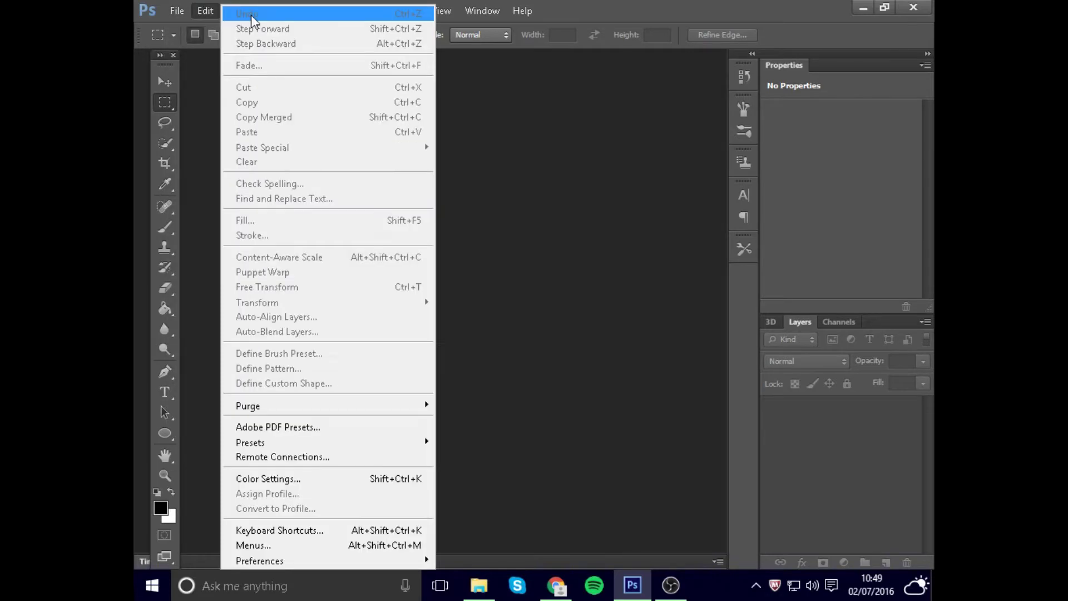
pyautogui.click(196, 9)
pyautogui.click(181, 11)
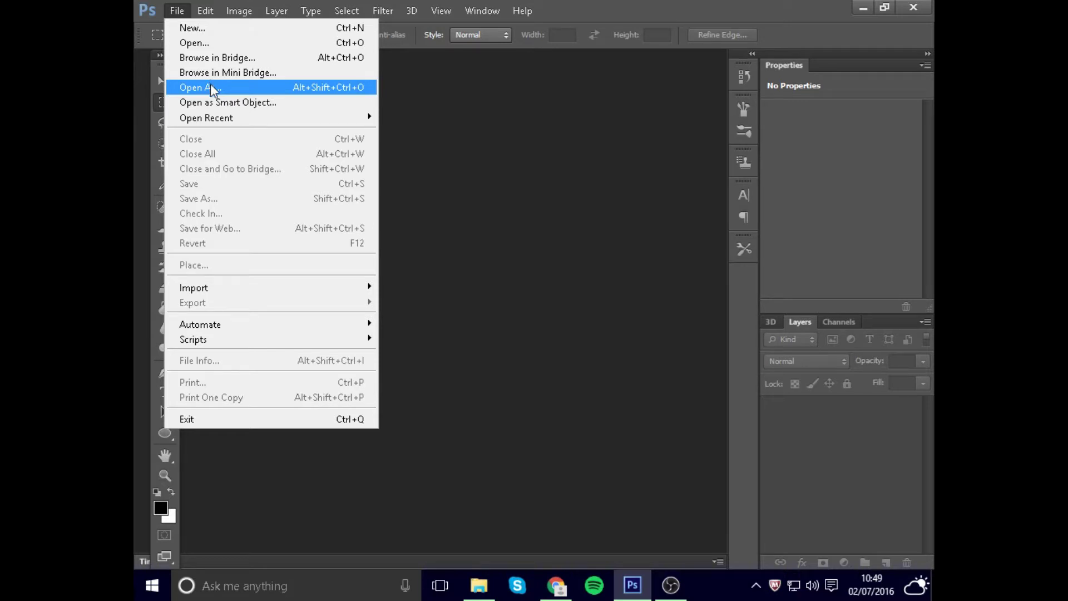
pyautogui.click(189, 28)
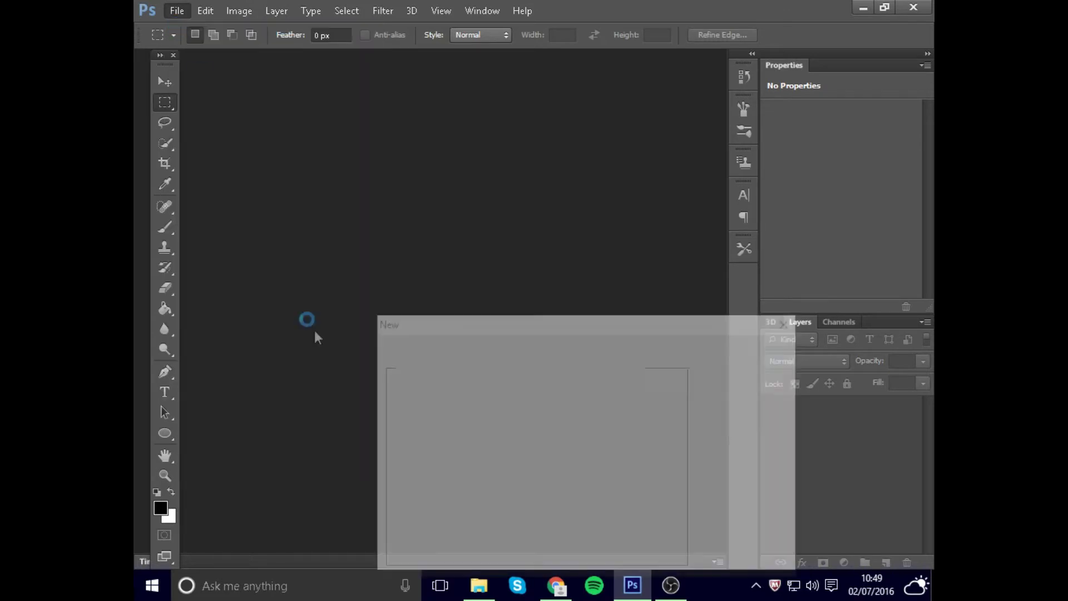
pyautogui.moveTo(605, 328); pyautogui.dragTo(522, 160)
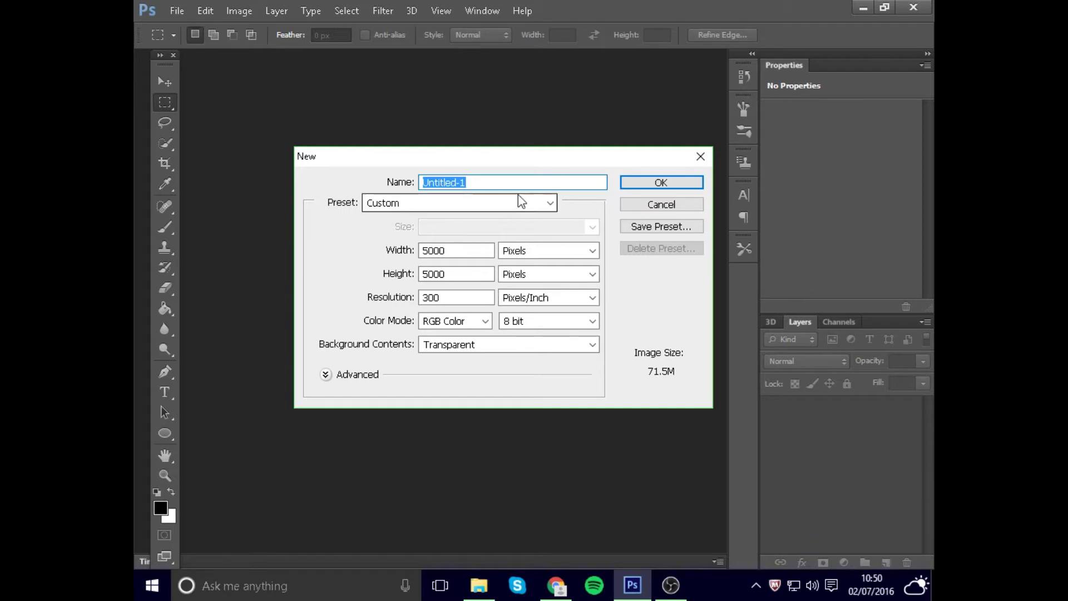
pyautogui.click(547, 298)
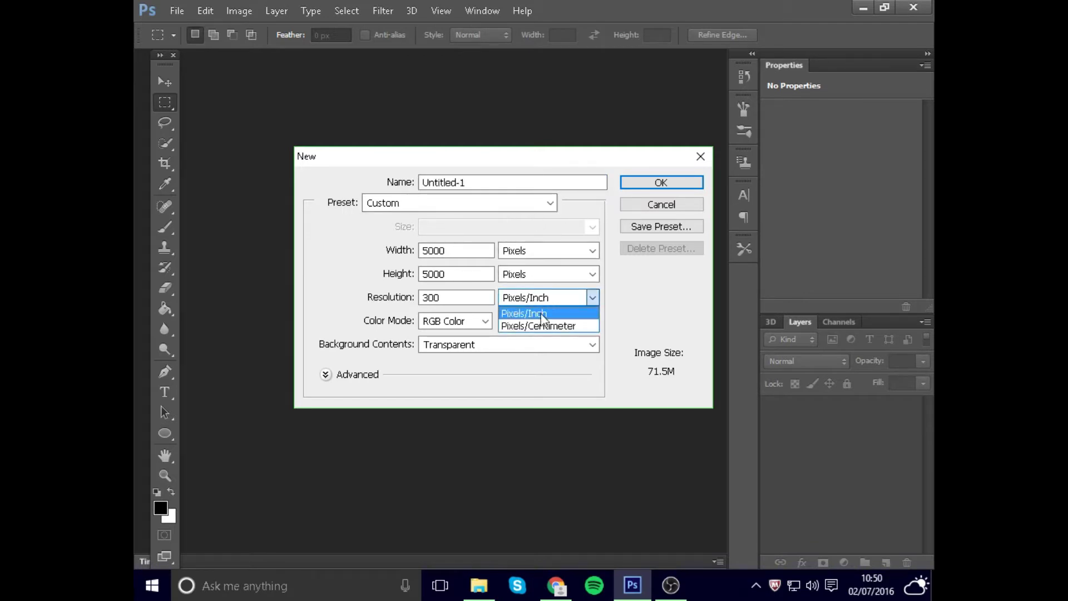
pyautogui.click(542, 314)
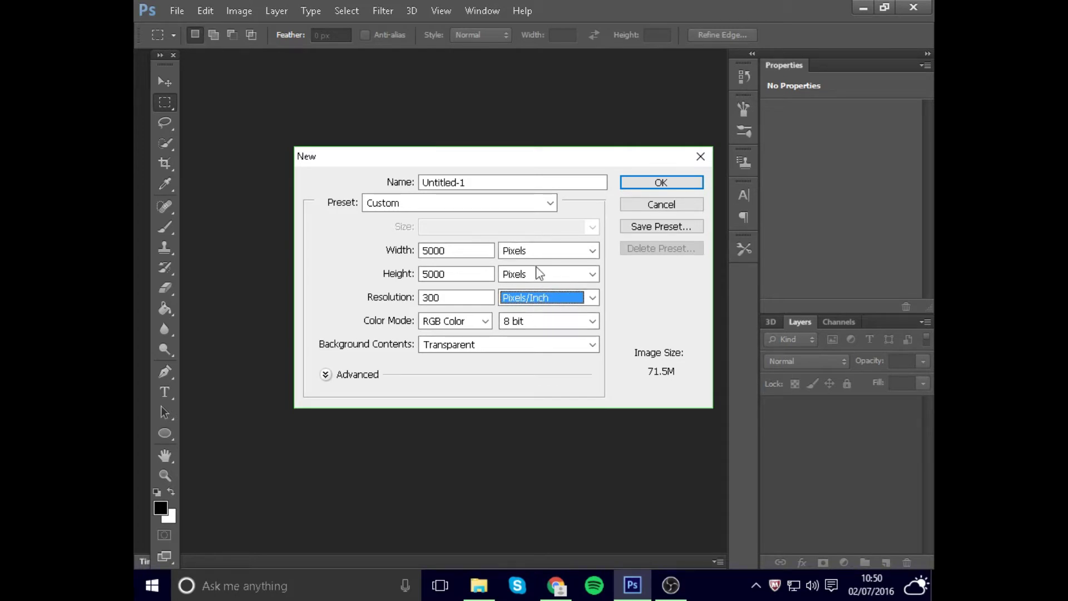
pyautogui.click(647, 184)
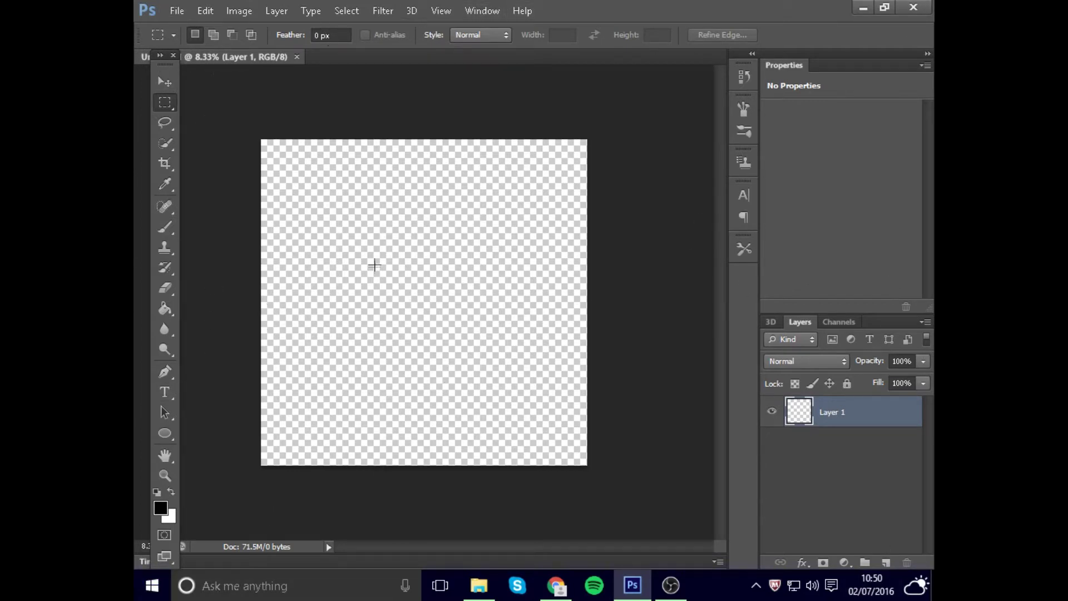
# Switch to Chrome and compare the black-and-white sunburst image results, ending on the square Black Sunburst image from Flickriver
pyautogui.click(554, 592)
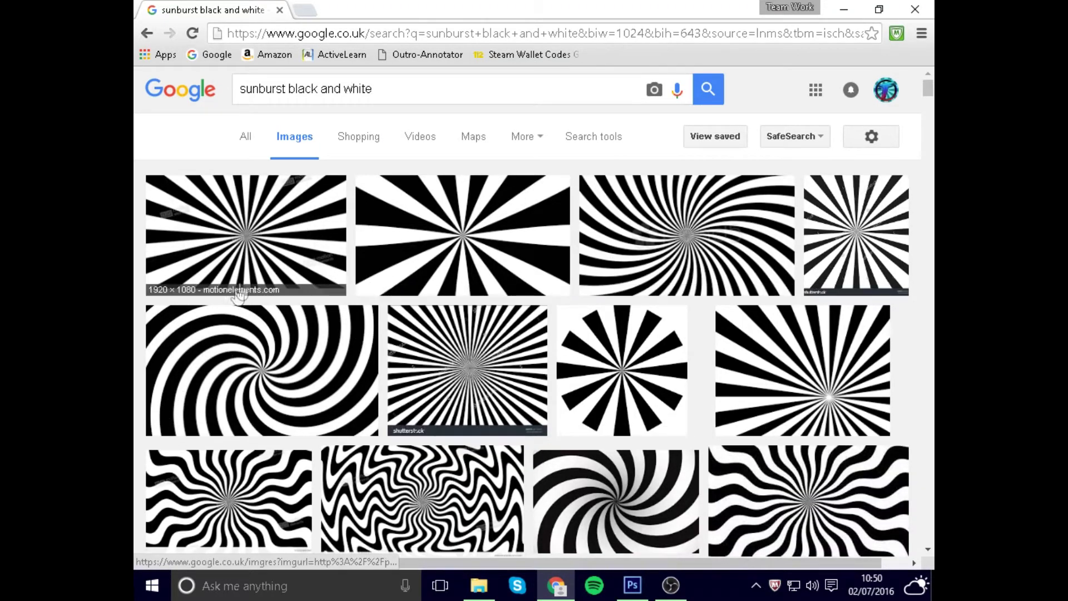
pyautogui.click(253, 265)
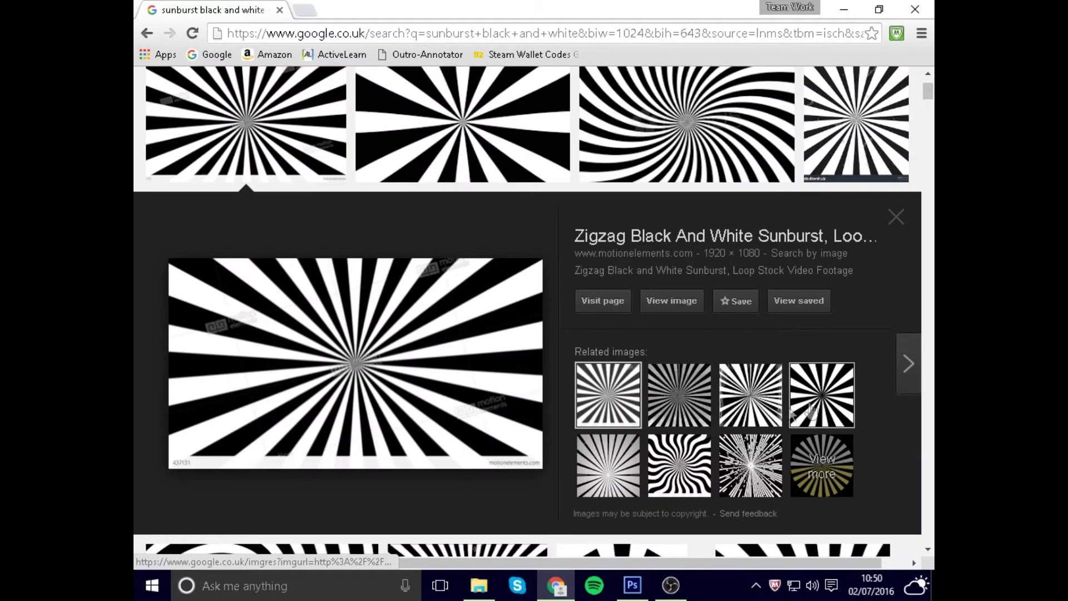
pyautogui.click(823, 398)
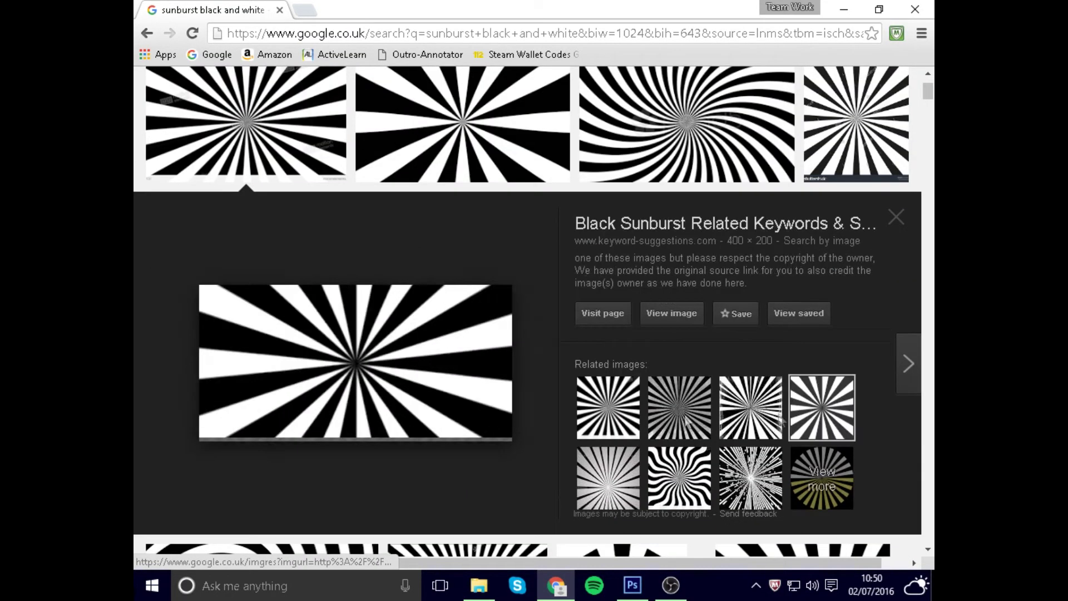
pyautogui.click(617, 424)
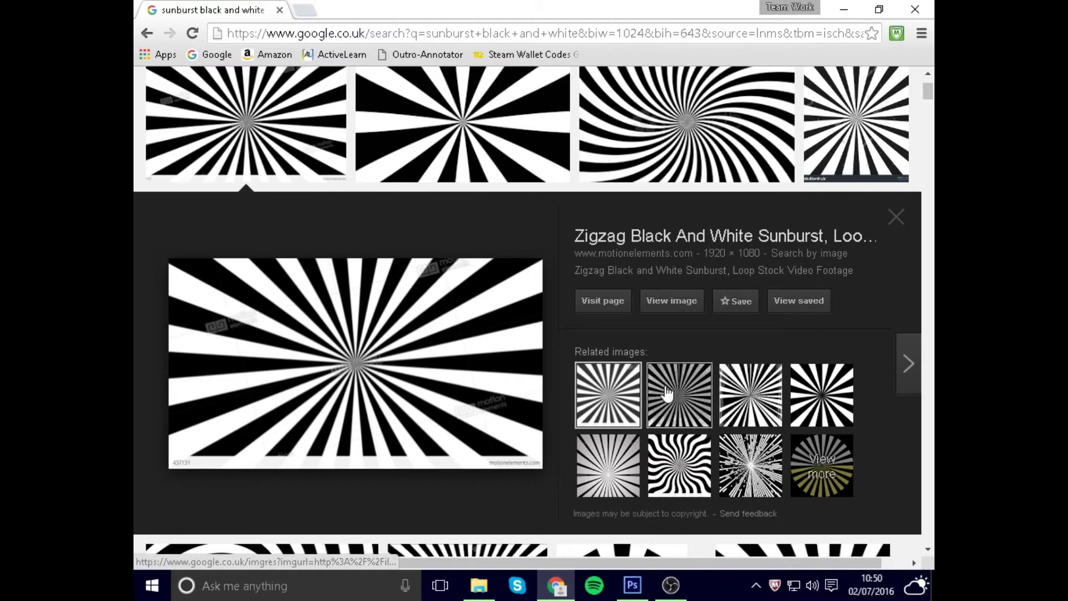
pyautogui.click(895, 216)
pyautogui.click(455, 228)
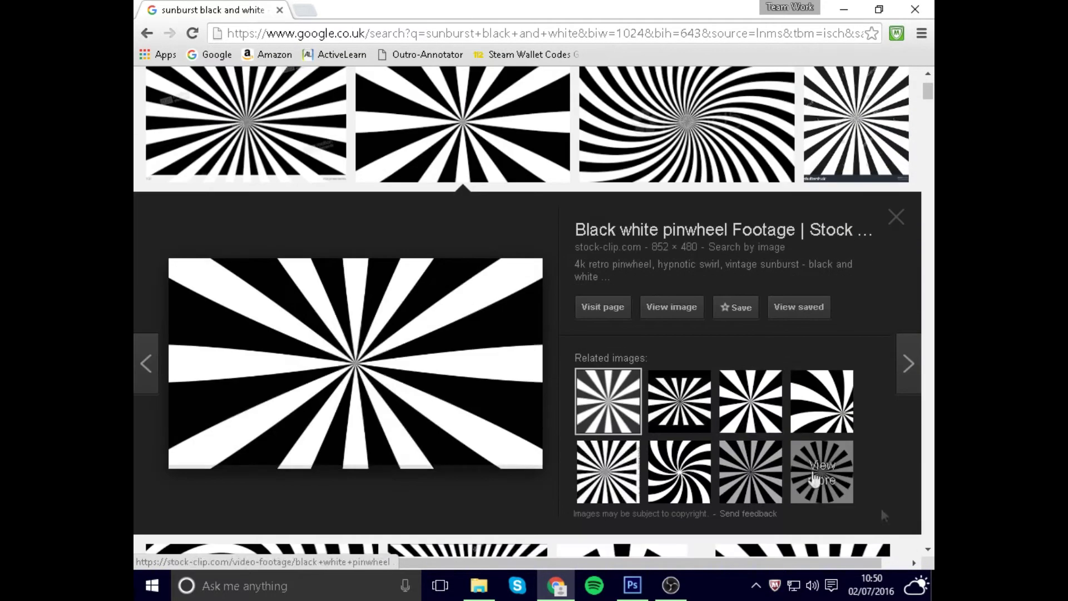
pyautogui.click(766, 416)
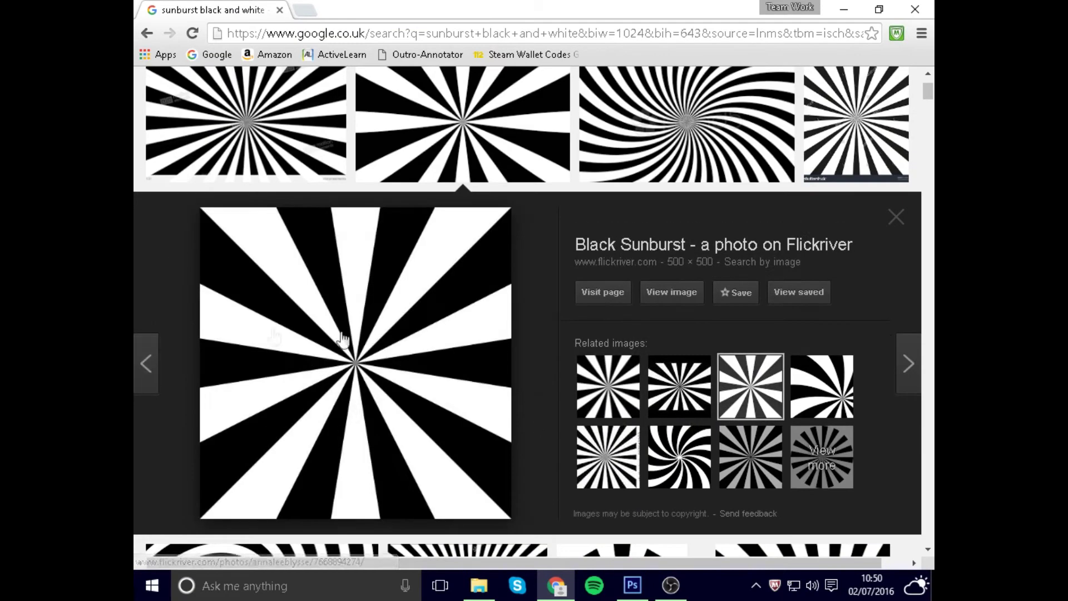
pyautogui.rightClick(270, 355)
pyautogui.click(328, 260)
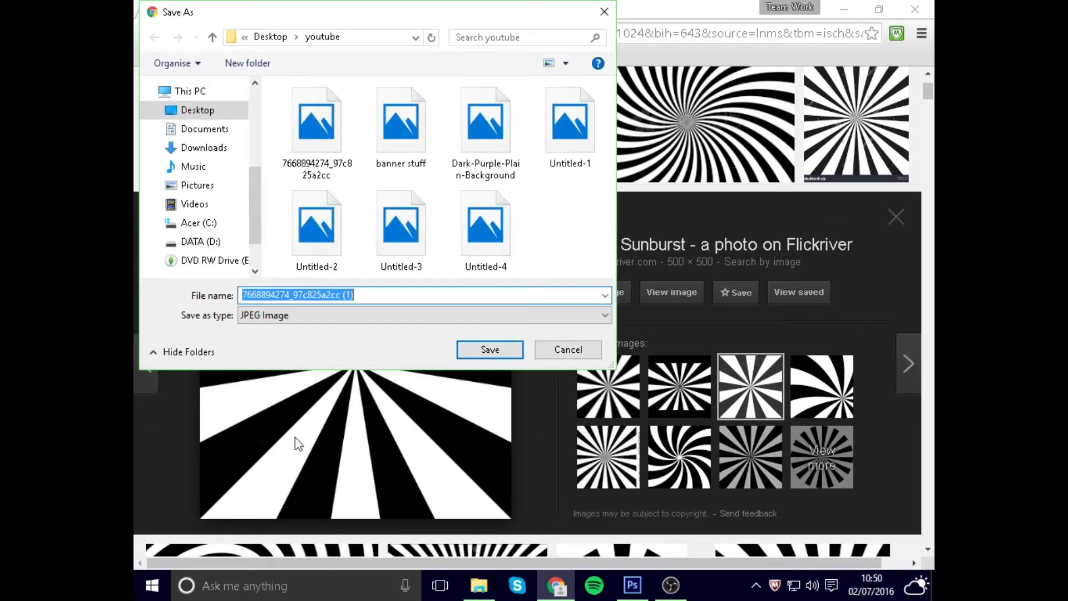
pyautogui.click(603, 12)
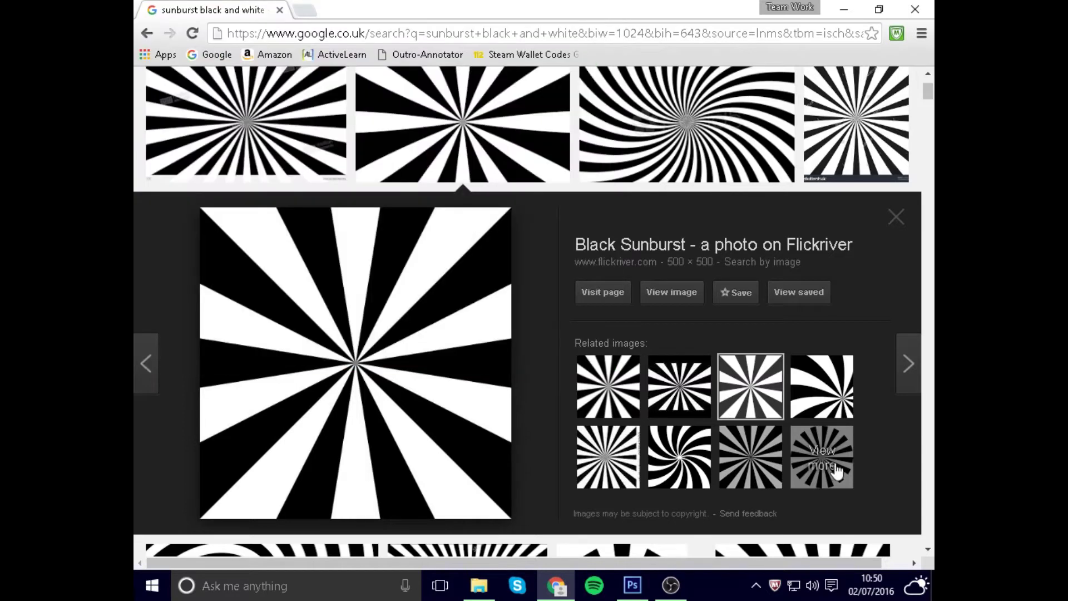
pyautogui.click(896, 217)
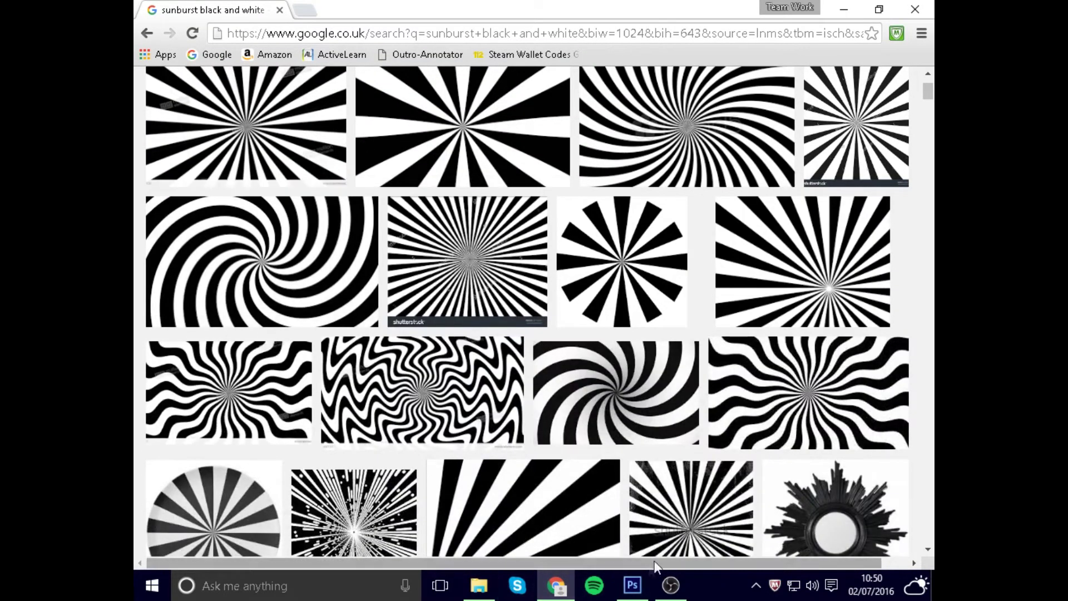
pyautogui.click(632, 585)
pyautogui.click(177, 11)
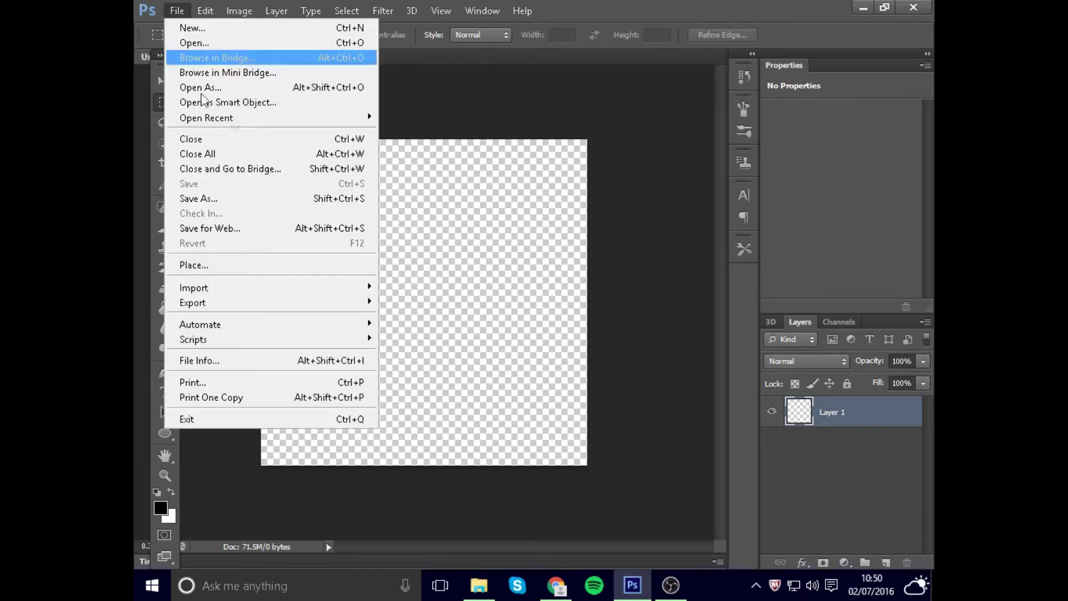
pyautogui.click(251, 265)
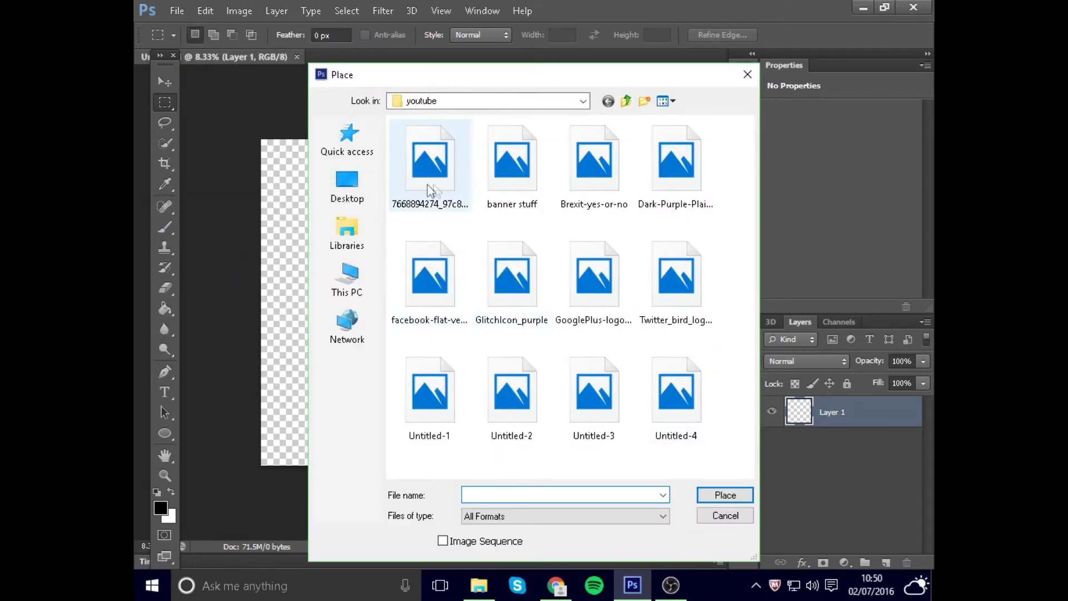
pyautogui.click(426, 191)
pyautogui.doubleClick(425, 191)
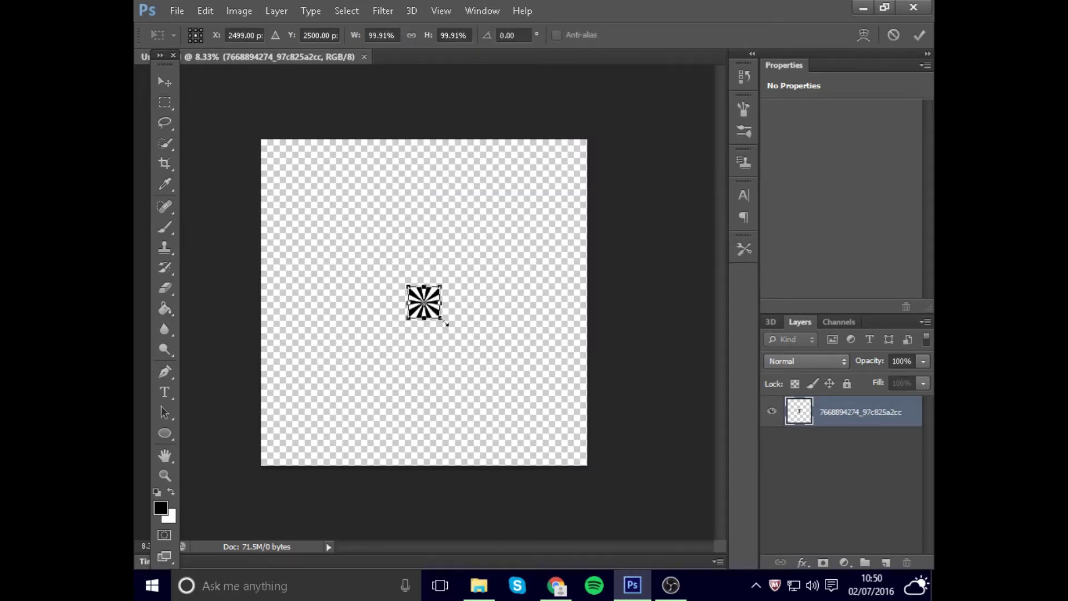
# Enlarge the placed sunburst to about 1007% so it covers the whole canvas, and commit the placement
pyautogui.moveTo(443, 321); pyautogui.dragTo(597, 461)
pyautogui.moveTo(405, 281); pyautogui.dragTo(279, 116)
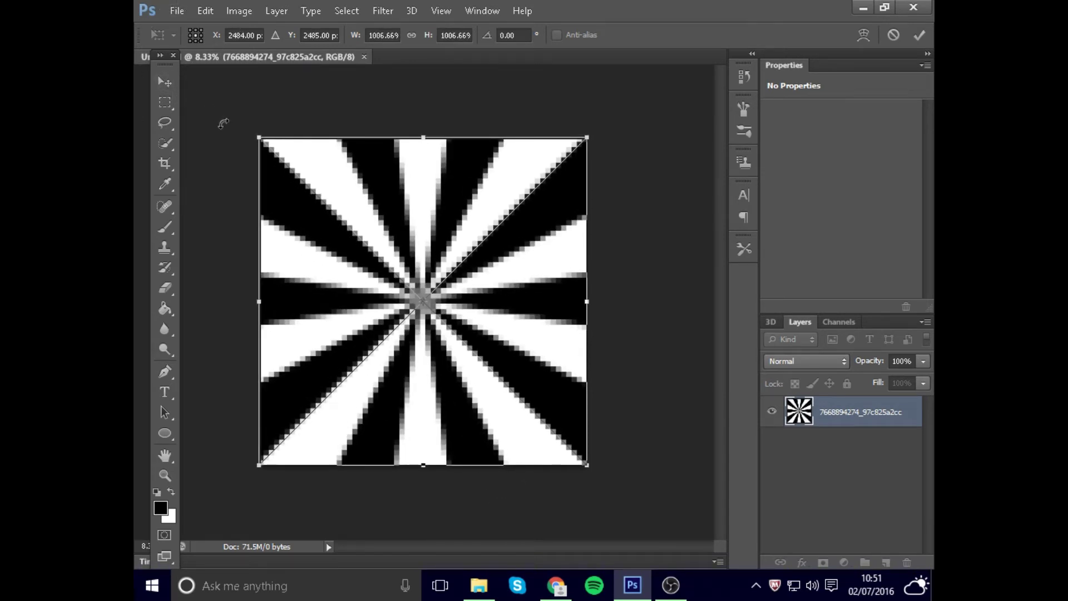
pyautogui.click(164, 82)
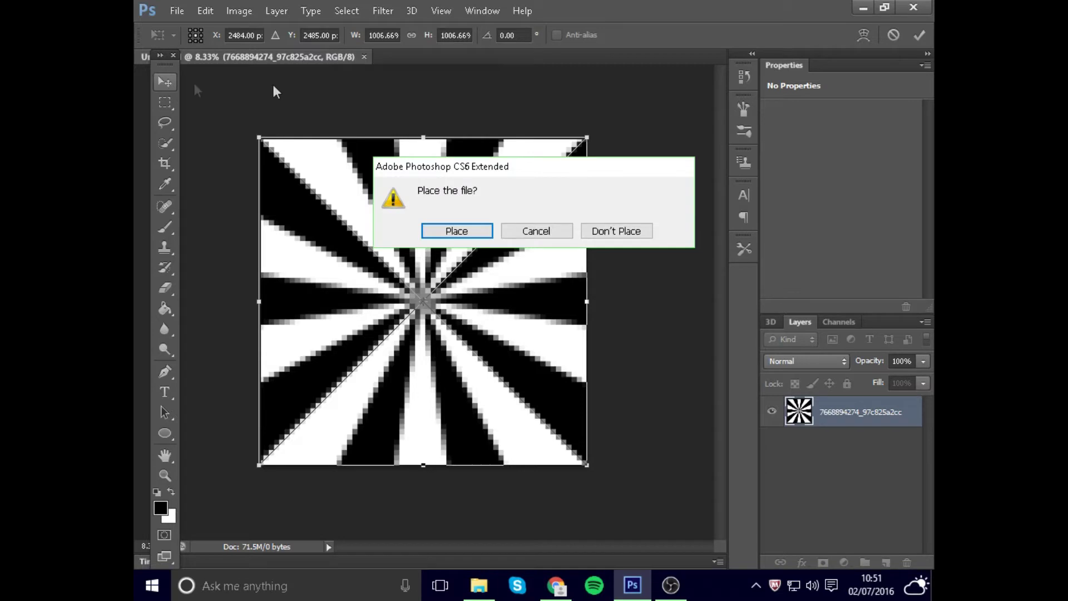
pyautogui.click(475, 232)
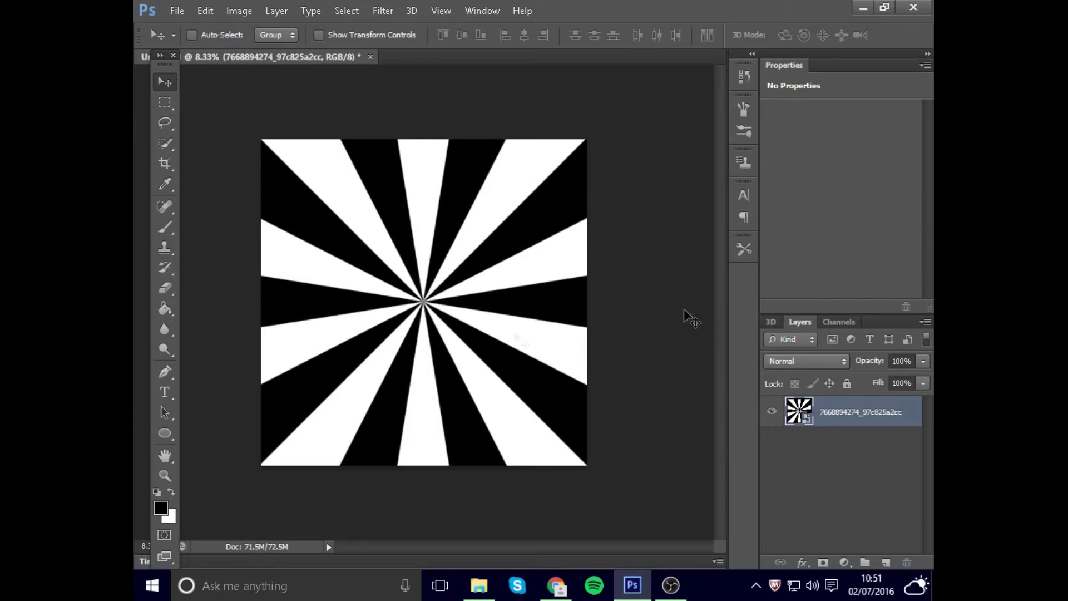
# Add a Color Overlay effect to the sunburst layer with Normal blend mode and 66% opacity
pyautogui.rightClick(797, 415)
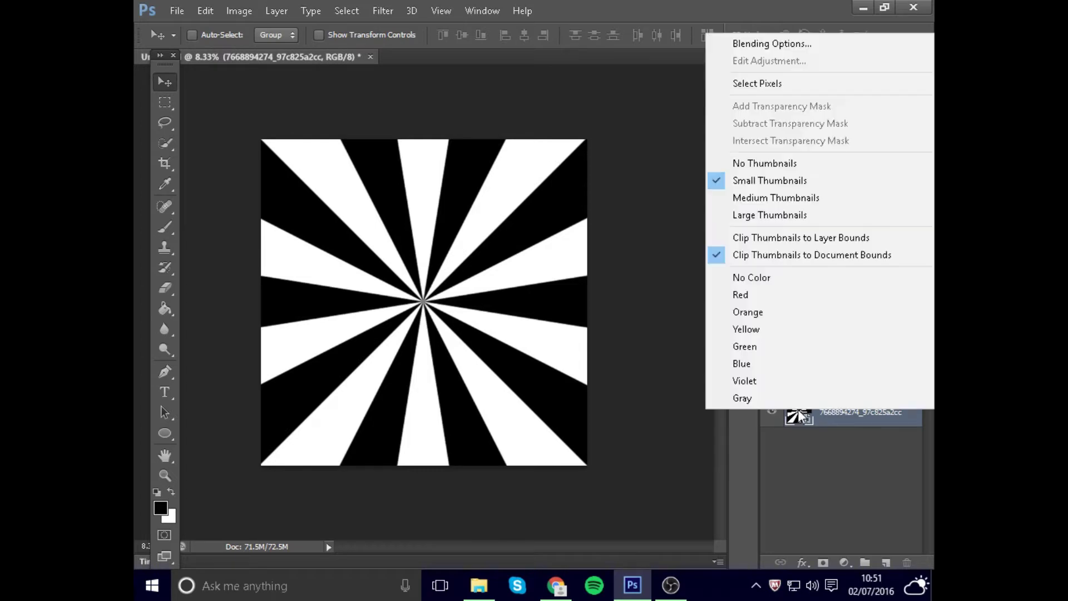
pyautogui.click(762, 44)
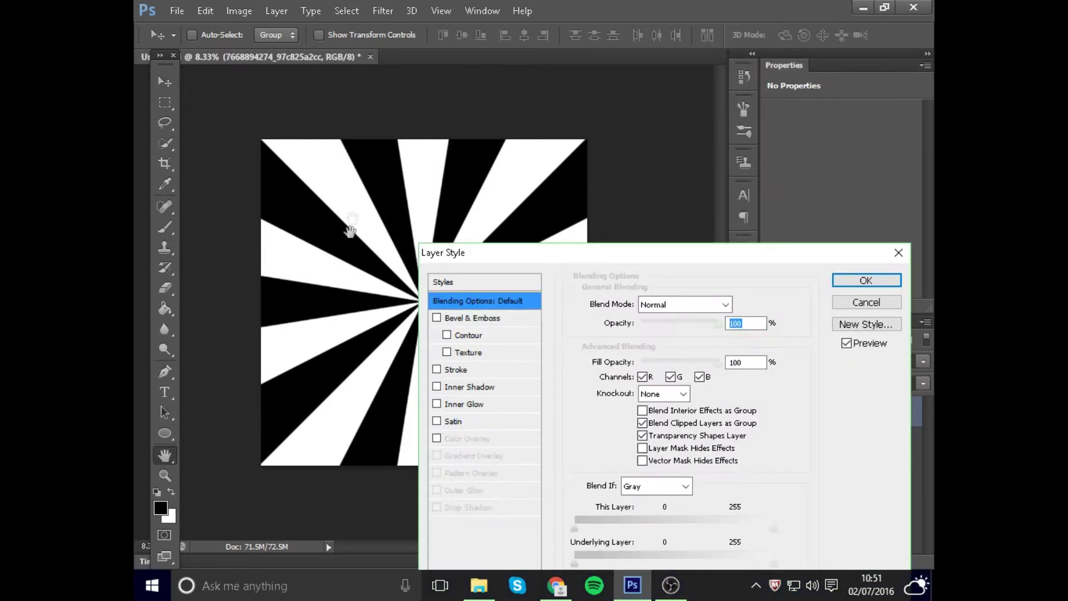
pyautogui.click(482, 439)
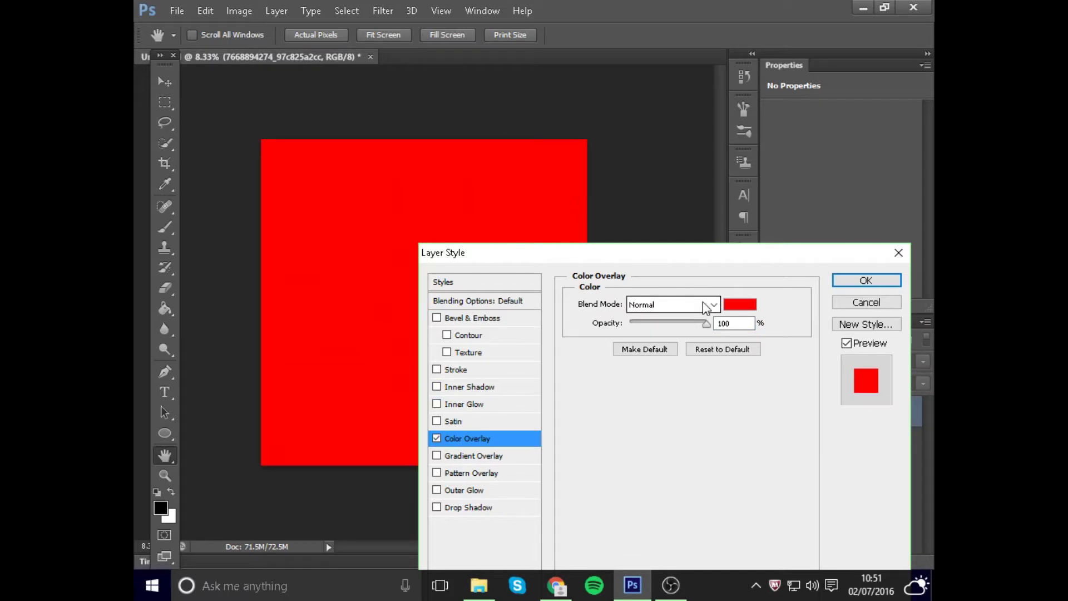
pyautogui.moveTo(706, 323); pyautogui.dragTo(684, 328)
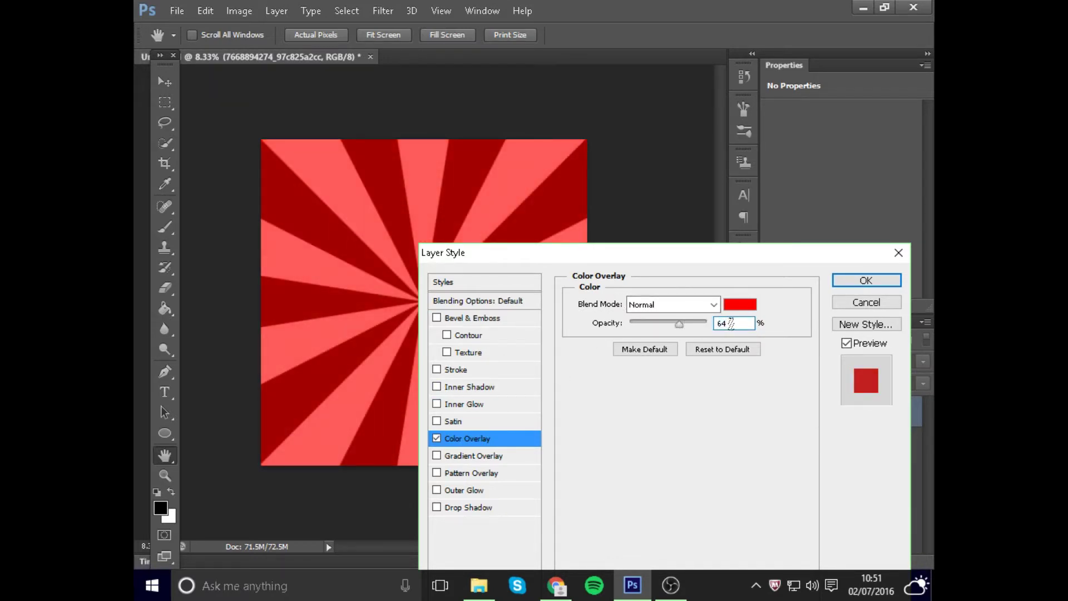
pyautogui.press('BackSpace')
pyautogui.write('6')
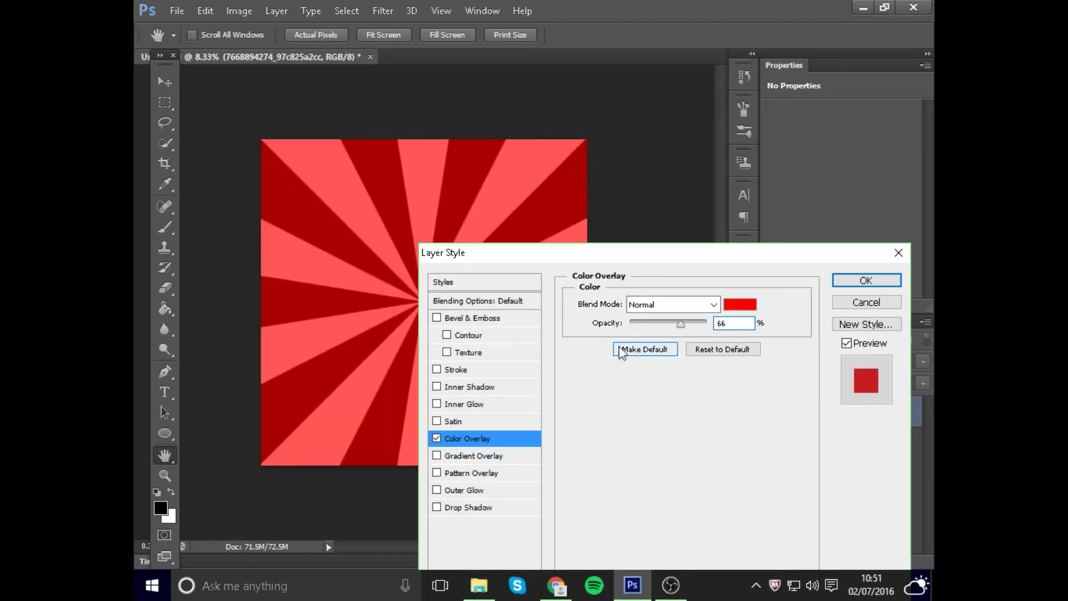
# Set the Color Overlay colour to bright cyan 00f9fc and apply the layer style
pyautogui.click(729, 307)
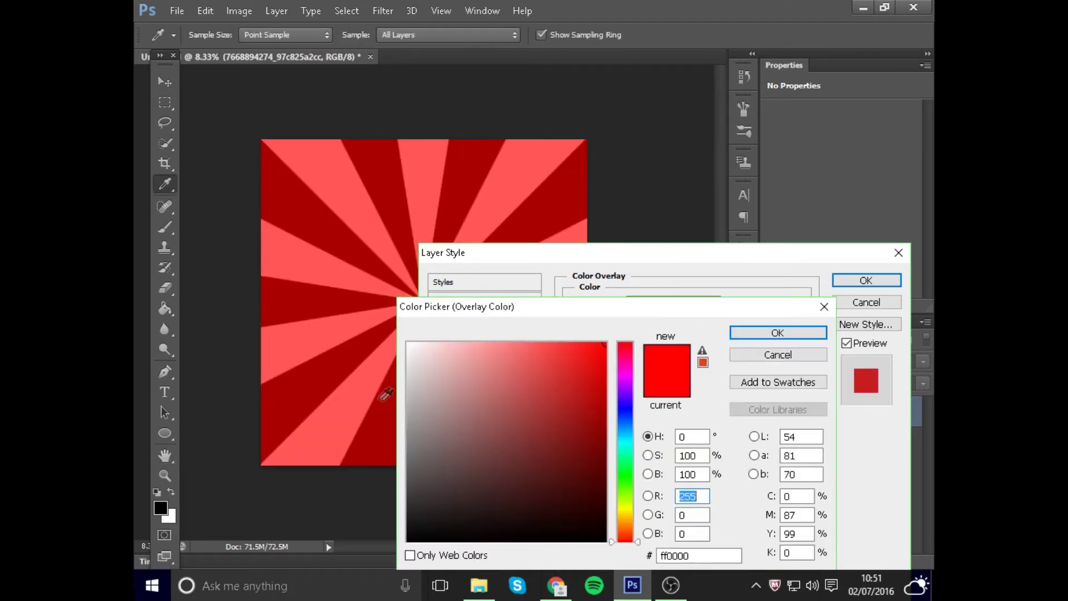
pyautogui.click(626, 412)
pyautogui.moveTo(568, 348)
pyautogui.mouseDown()
pyautogui.moveTo(541, 347)
pyautogui.moveTo(556, 402)
pyautogui.mouseUp()
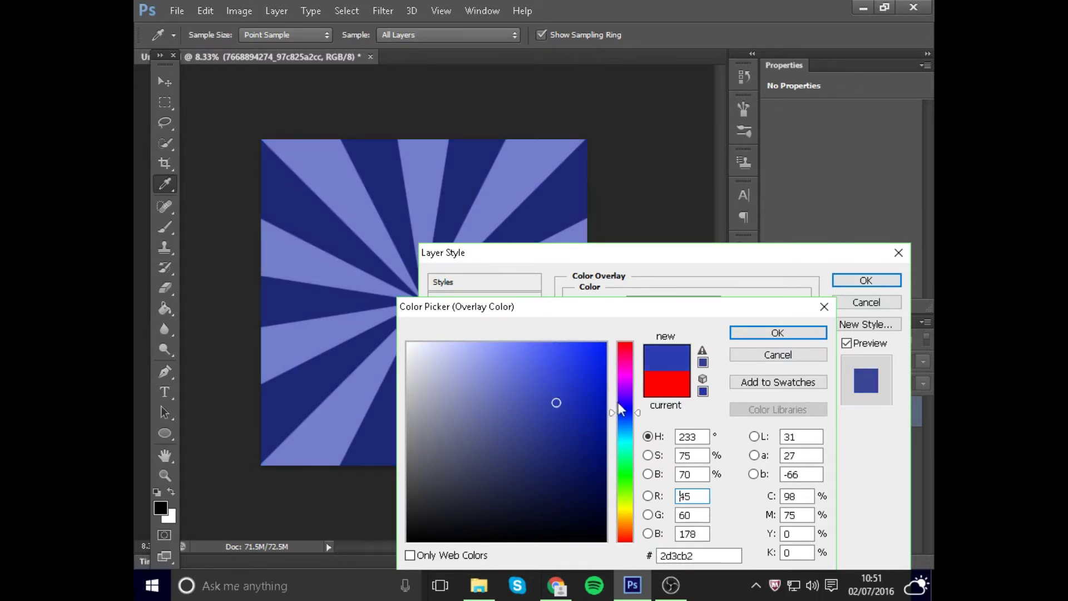
pyautogui.moveTo(613, 419); pyautogui.dragTo(614, 441)
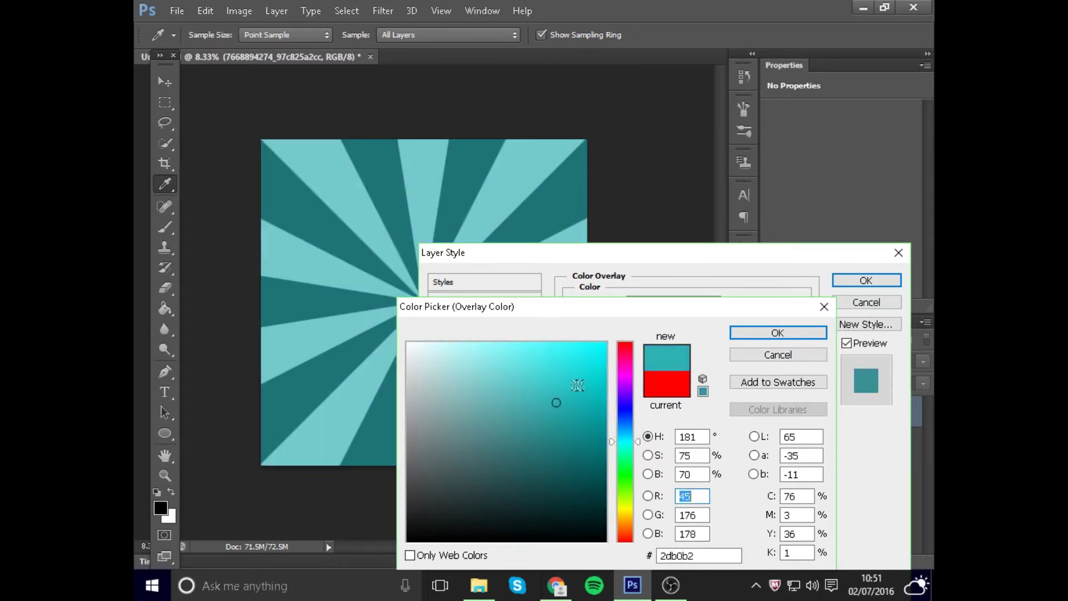
pyautogui.click(608, 343)
pyautogui.moveTo(607, 343); pyautogui.dragTo(604, 346)
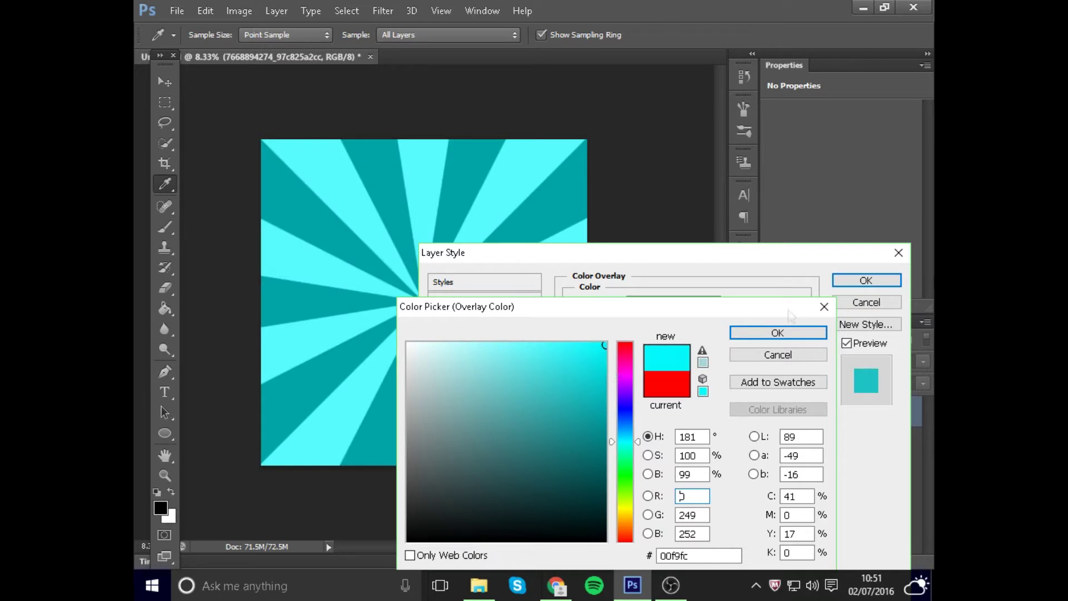
pyautogui.click(804, 332)
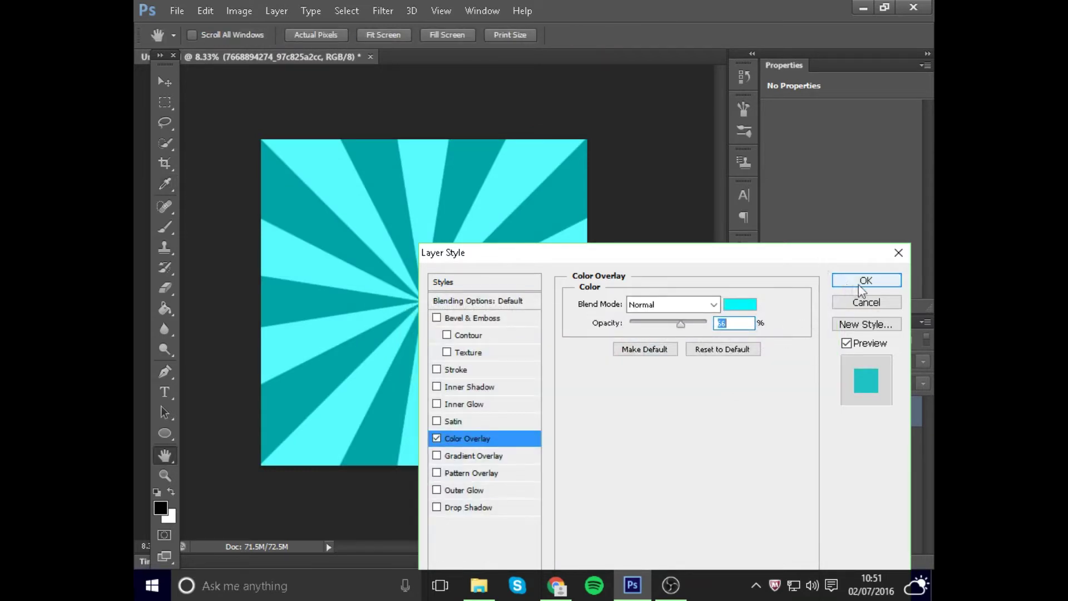
pyautogui.click(742, 304)
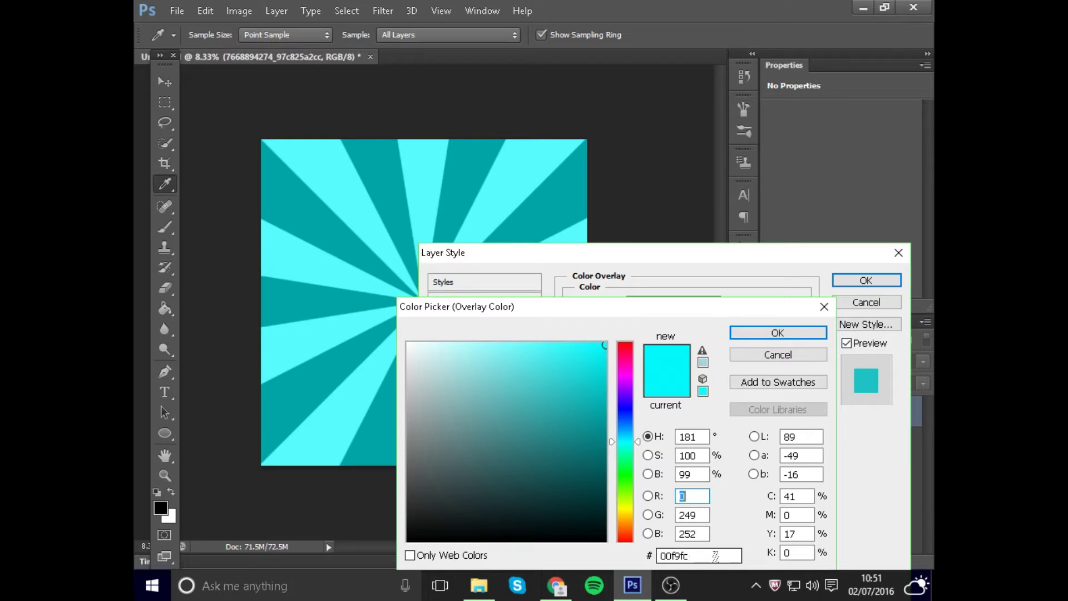
pyautogui.click(801, 340)
pyautogui.click(860, 282)
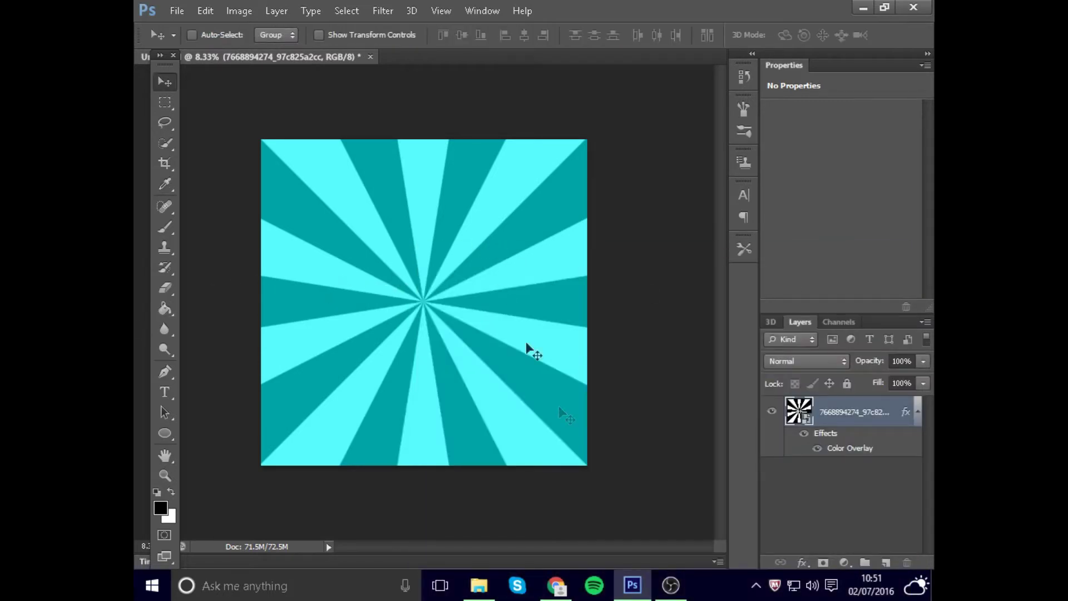
# Change the sunburst layer's Color Overlay to the darker cyan 0dd9db and apply the layer style
pyautogui.rightClick(799, 412)
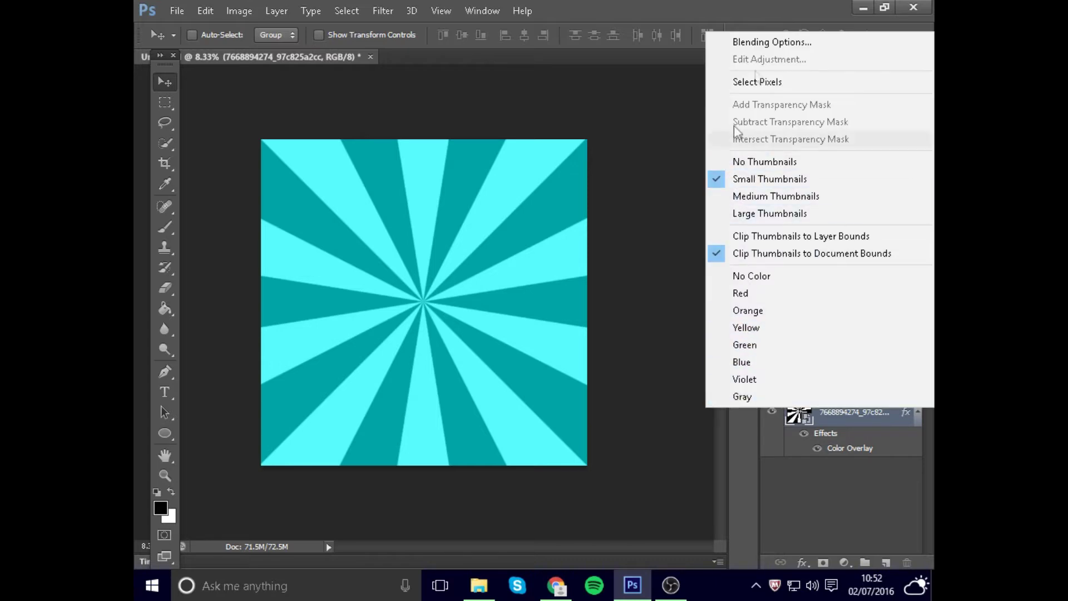
pyautogui.click(772, 43)
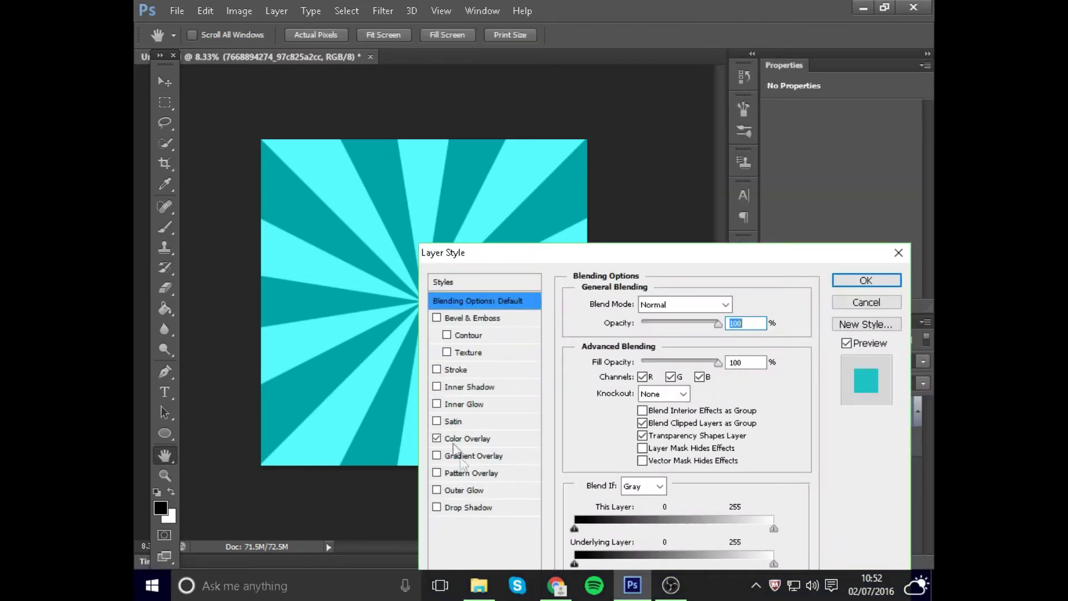
pyautogui.click(467, 439)
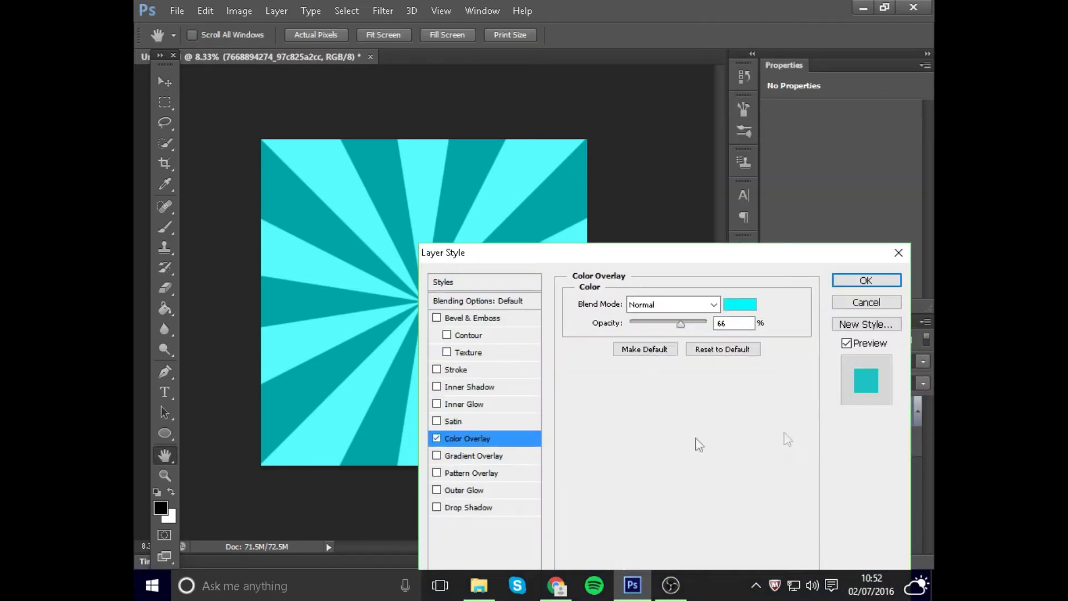
pyautogui.click(740, 303)
pyautogui.moveTo(590, 358)
pyautogui.mouseDown()
pyautogui.moveTo(601, 352)
pyautogui.moveTo(587, 383)
pyautogui.moveTo(594, 370)
pyautogui.mouseUp()
pyautogui.click(775, 333)
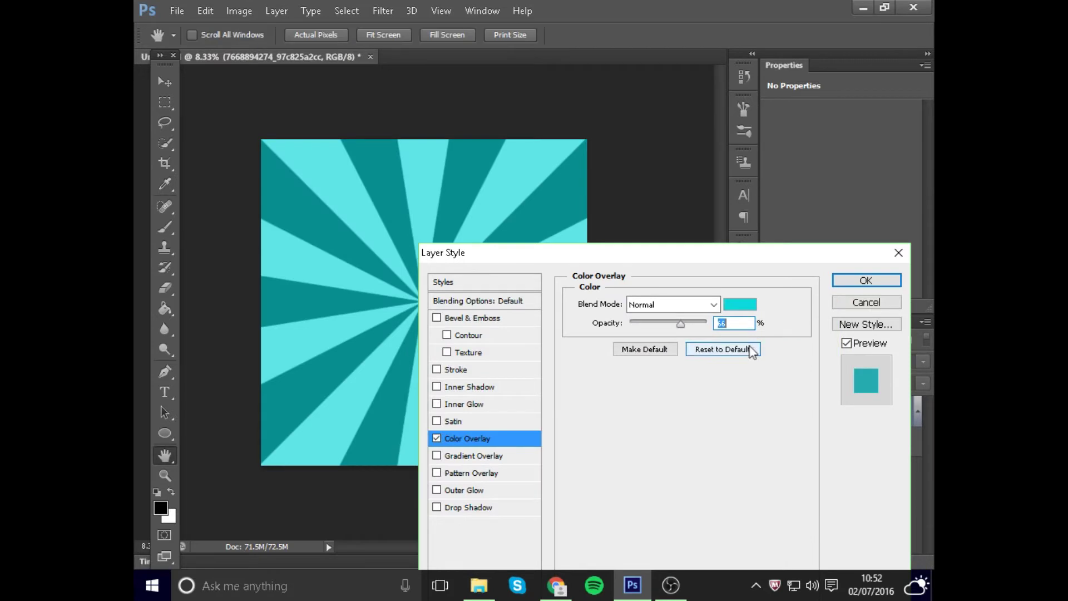
pyautogui.click(739, 305)
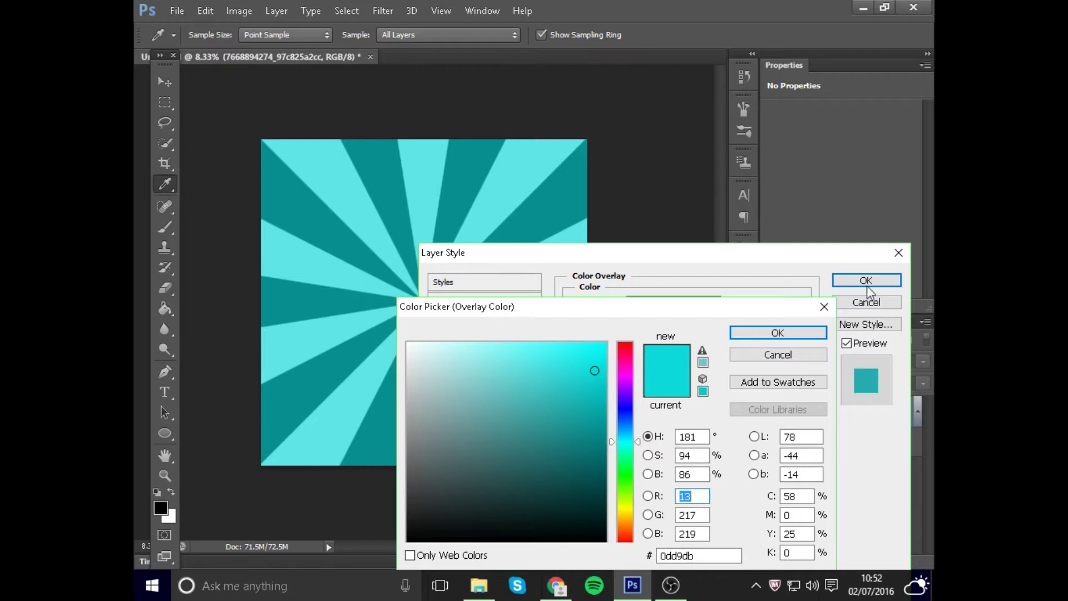
pyautogui.click(805, 336)
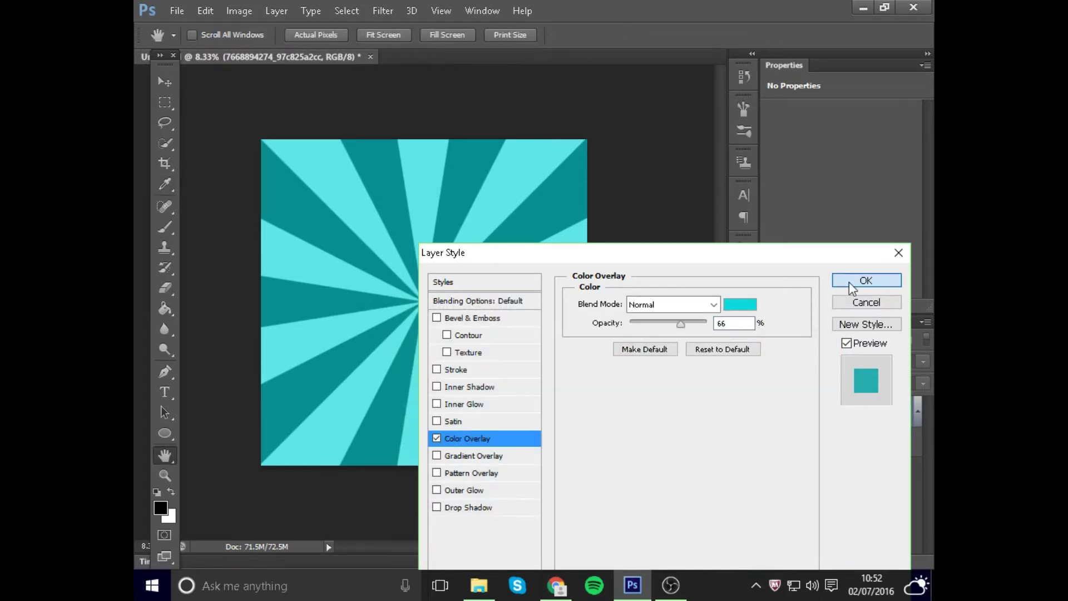
pyautogui.click(856, 281)
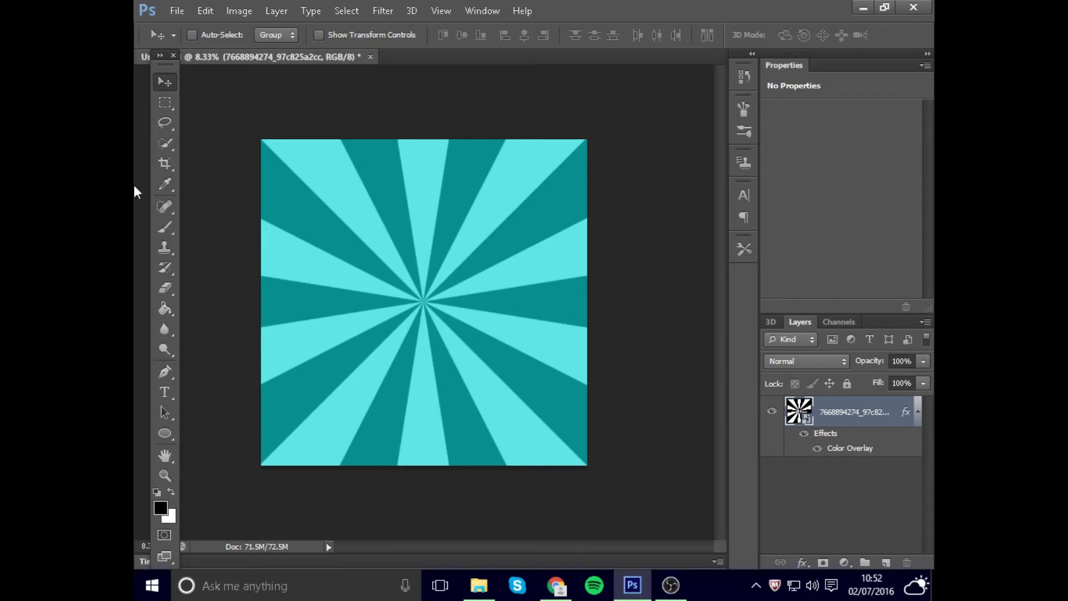
# Draw a white-stroked ring about 5013 px across with the thin circle custom shape, and nudge it to fit the canvas
pyautogui.click(166, 434)
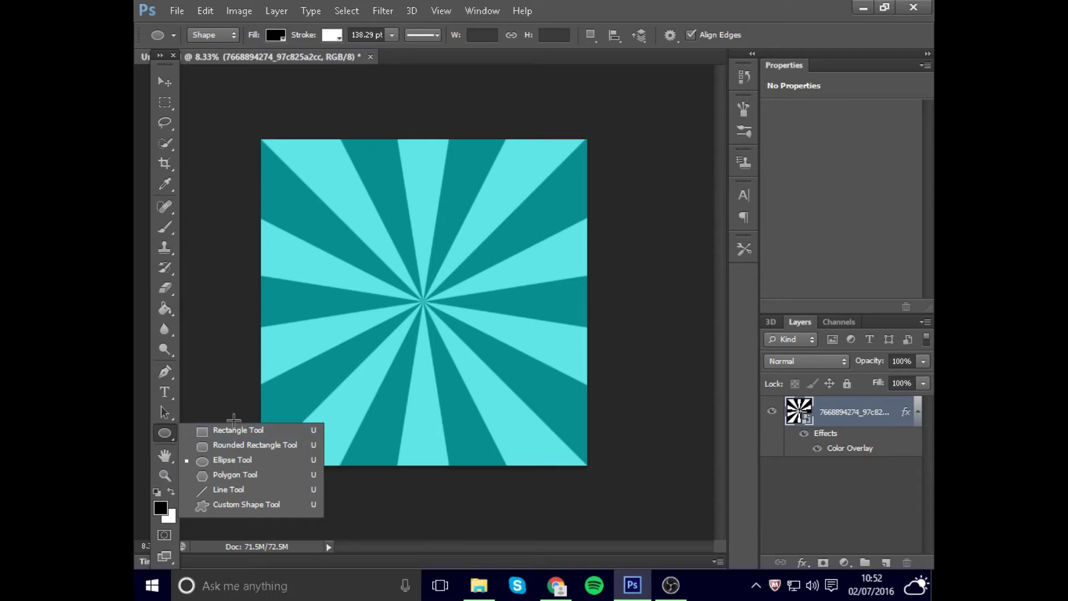
pyautogui.click(211, 431)
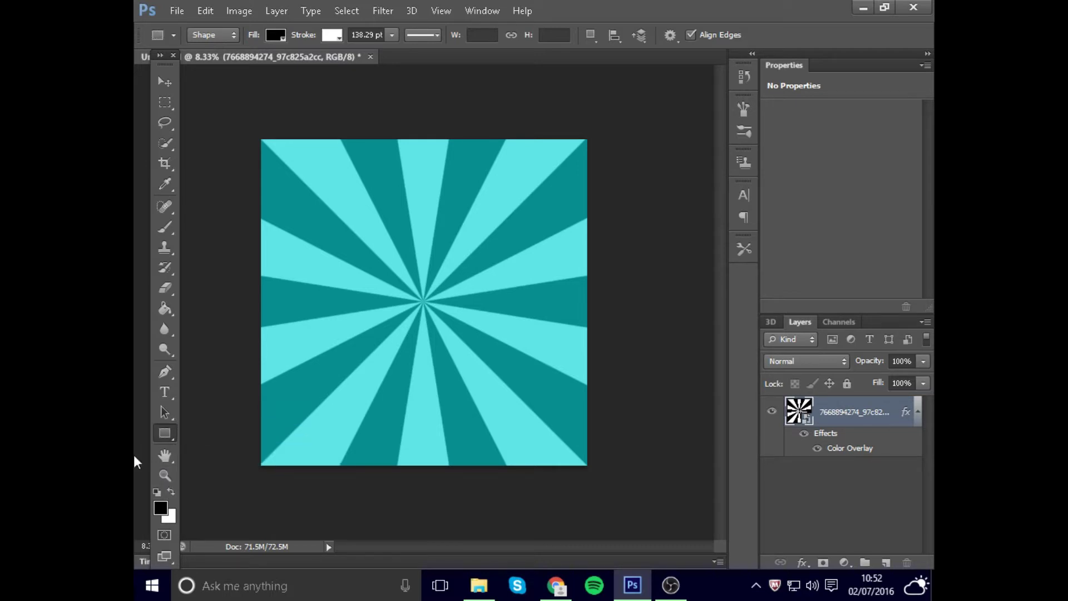
pyautogui.rightClick(163, 439)
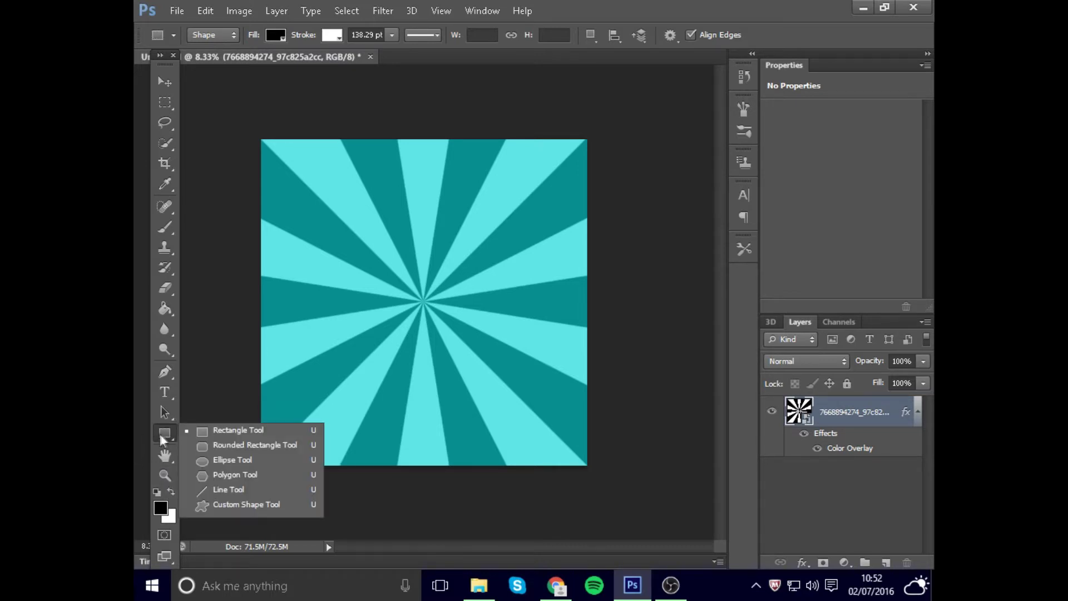
pyautogui.click(235, 505)
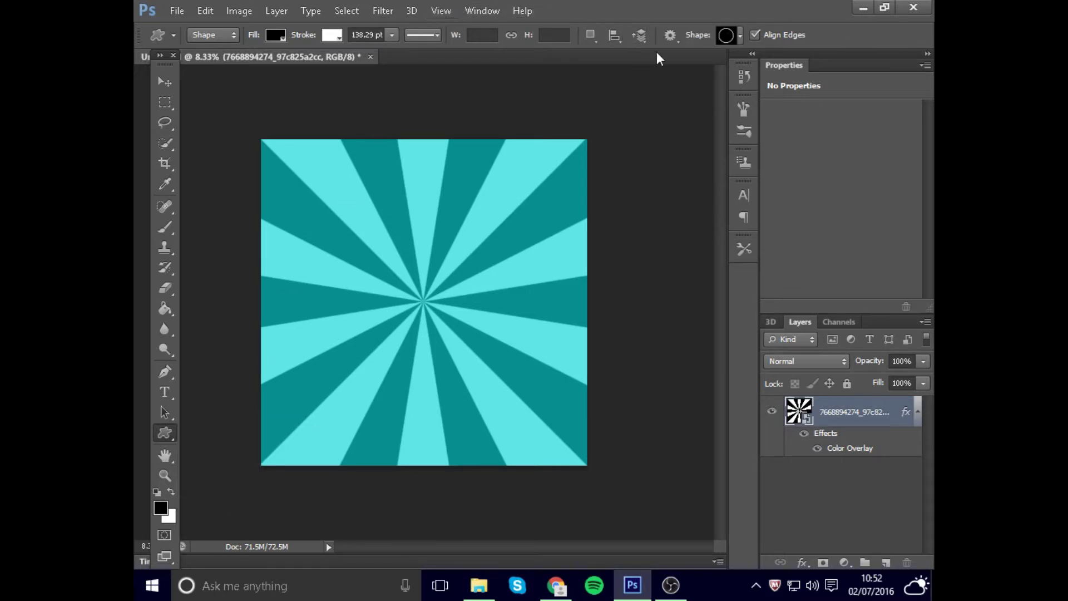
pyautogui.click(739, 34)
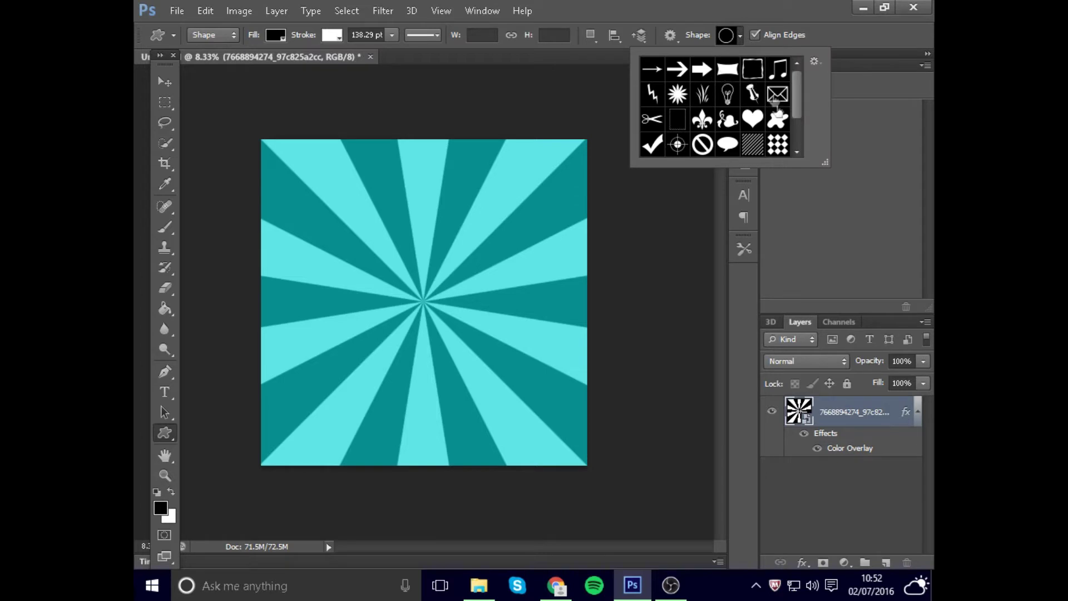
pyautogui.scroll(-1, 718, 114)
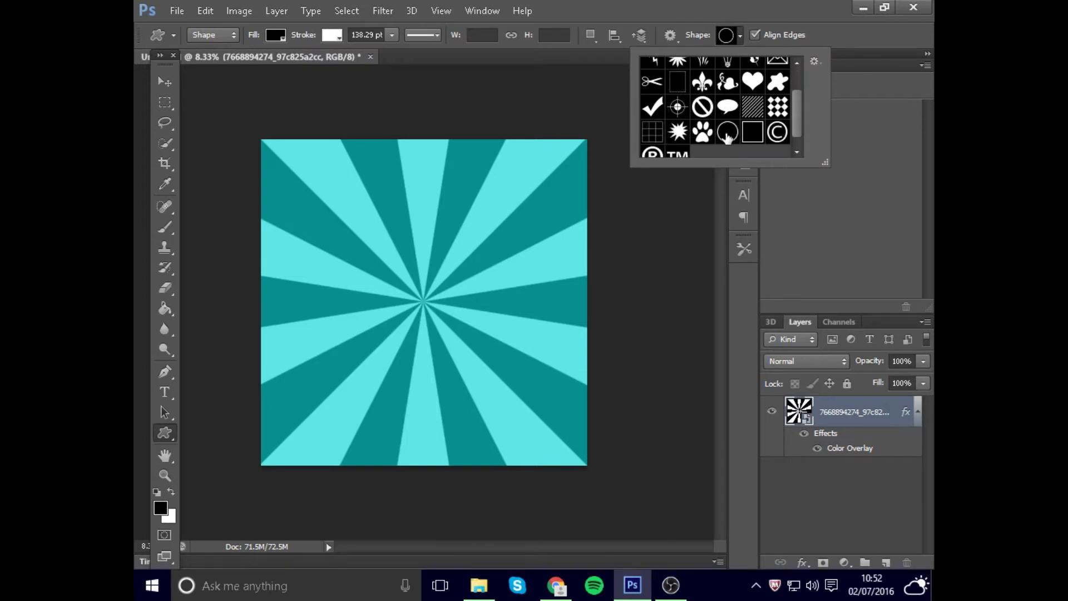
pyautogui.doubleClick(727, 132)
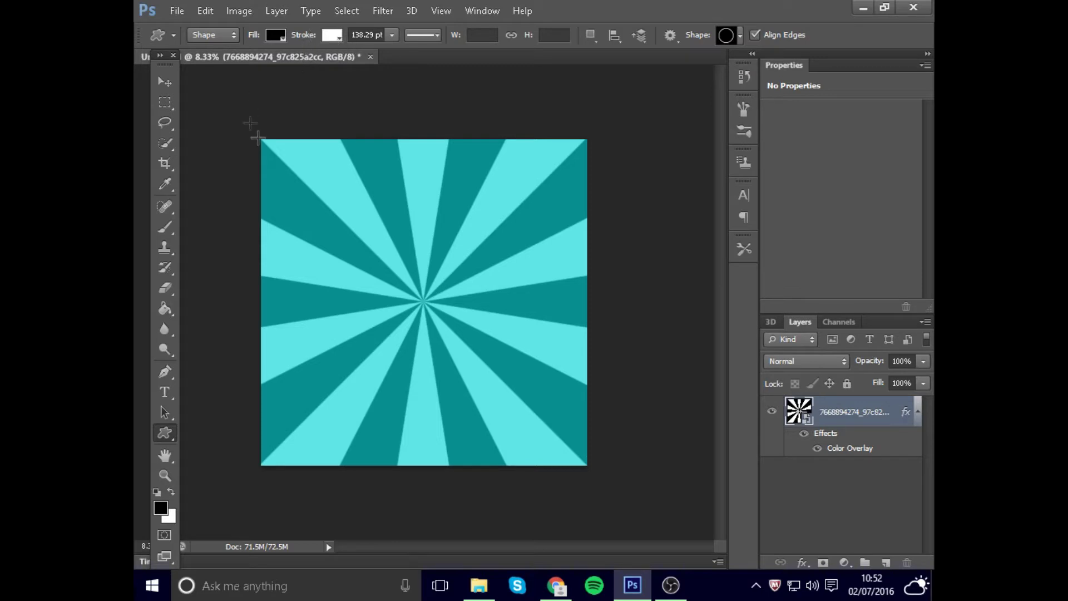
pyautogui.moveTo(394, 230); pyautogui.dragTo(715, 462)
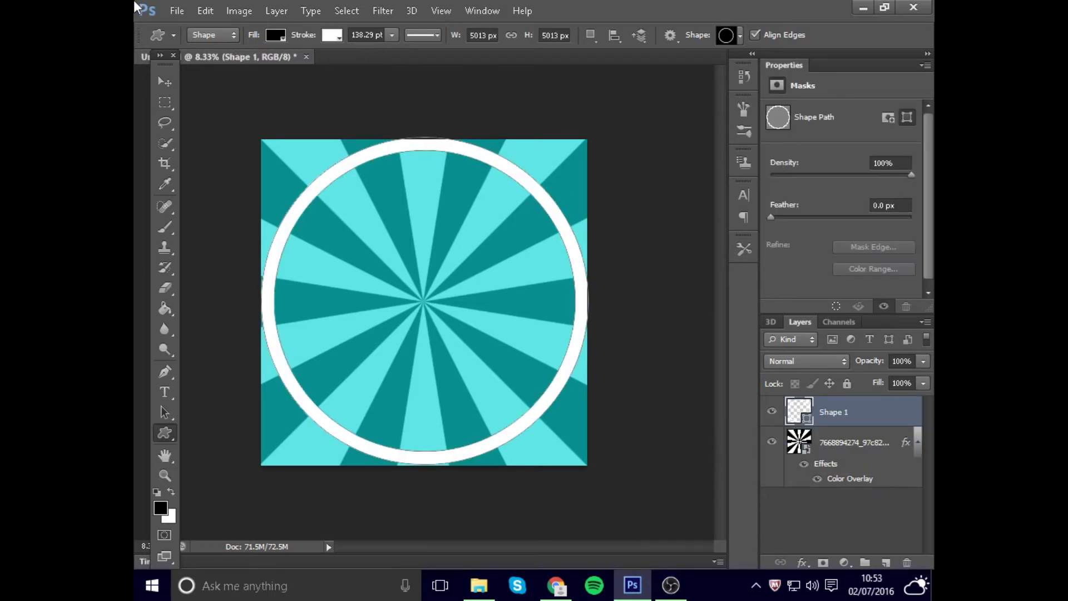
pyautogui.click(165, 81)
pyautogui.moveTo(337, 170); pyautogui.dragTo(333, 170)
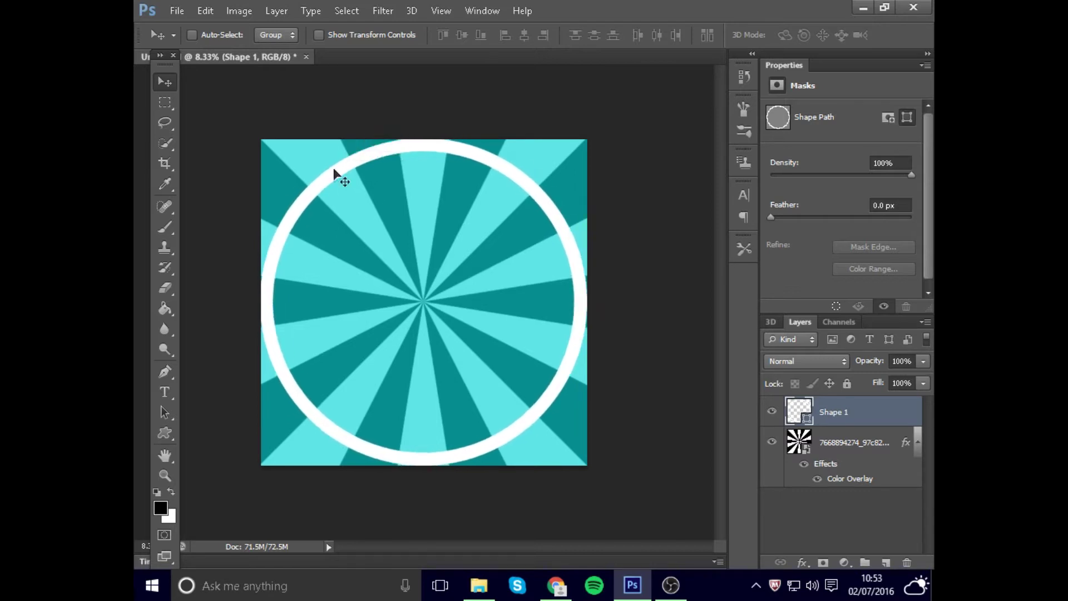
pyautogui.click(346, 11)
pyautogui.click(275, 261)
pyautogui.click(163, 103)
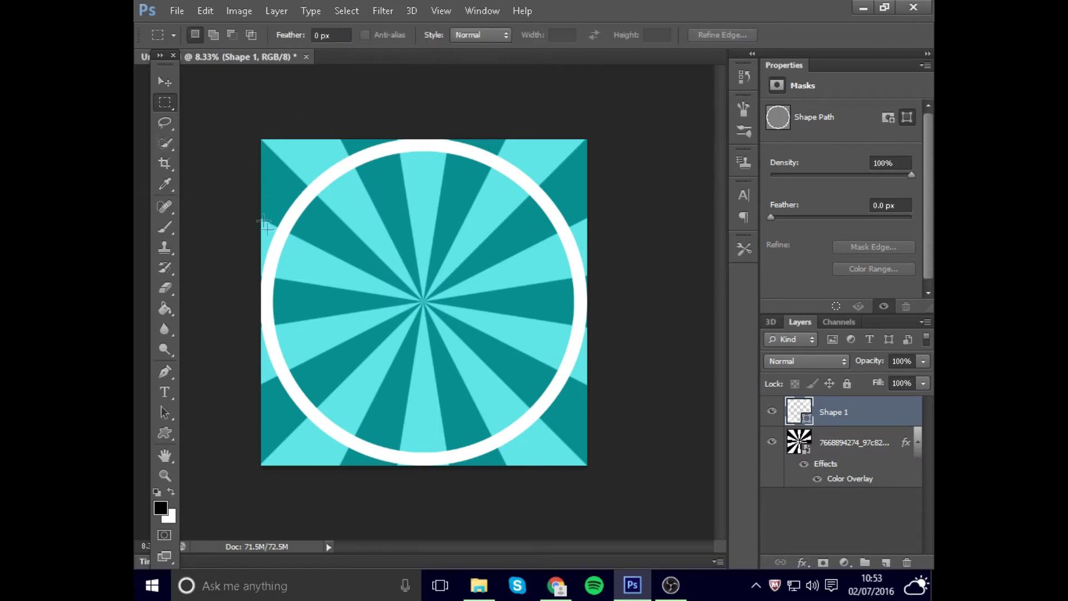
pyautogui.moveTo(253, 137); pyautogui.dragTo(569, 468)
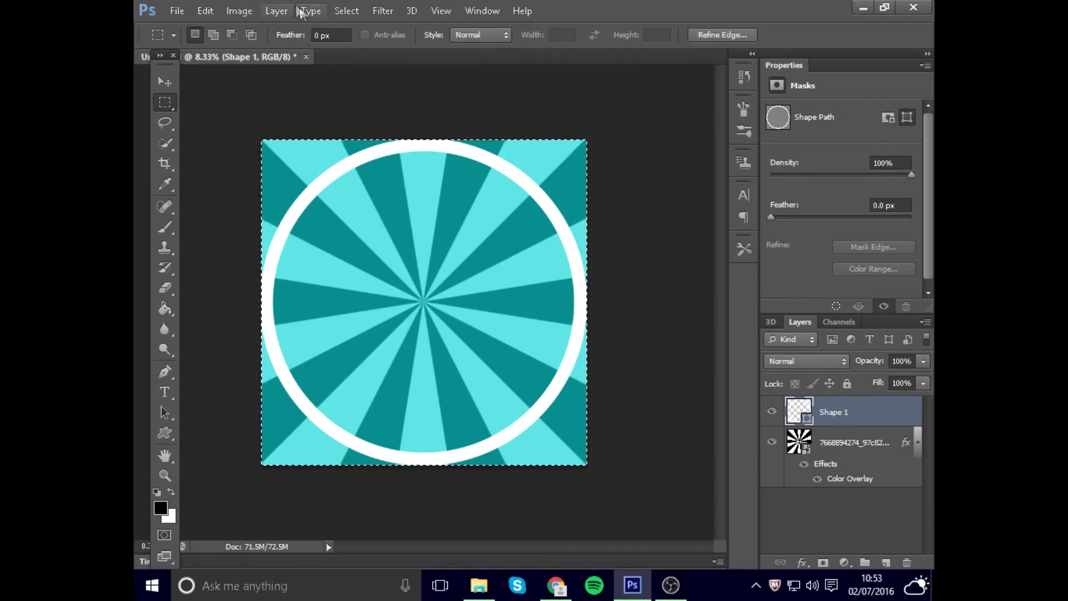
pyautogui.click(346, 10)
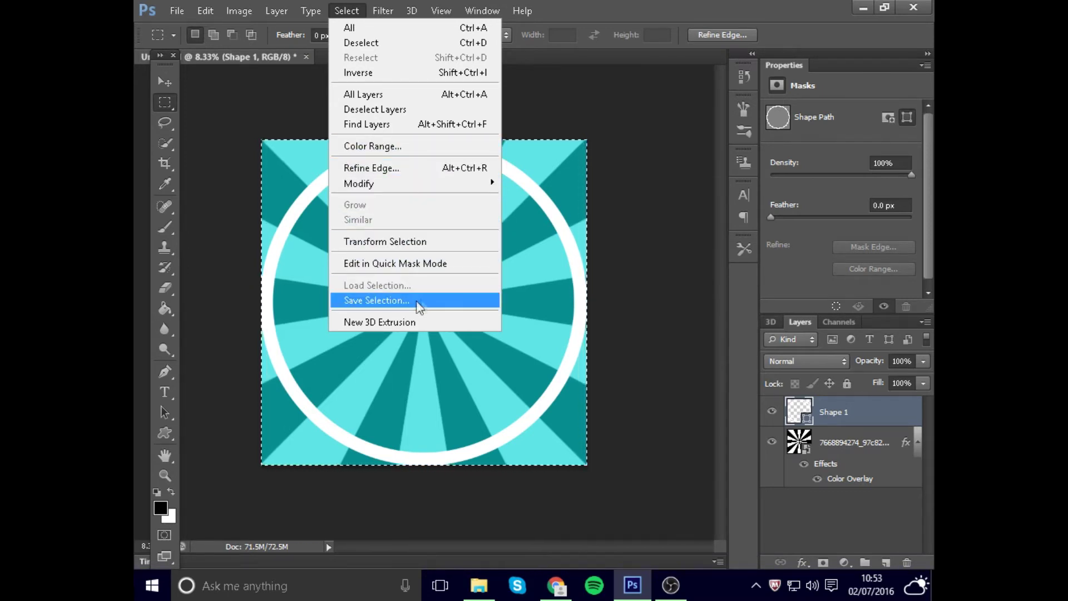
pyautogui.click(189, 278)
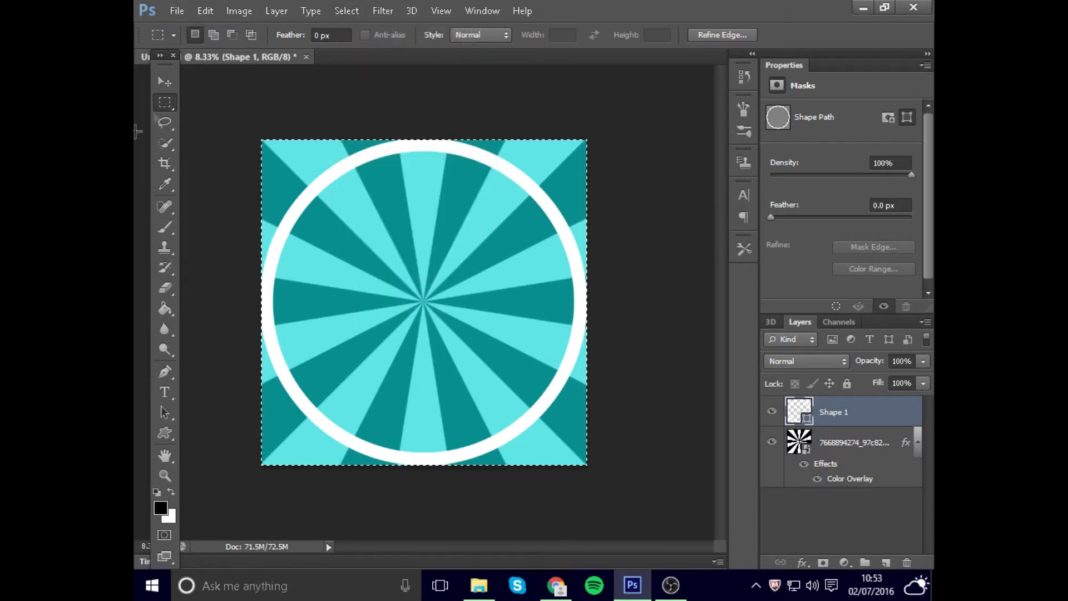
pyautogui.click(165, 82)
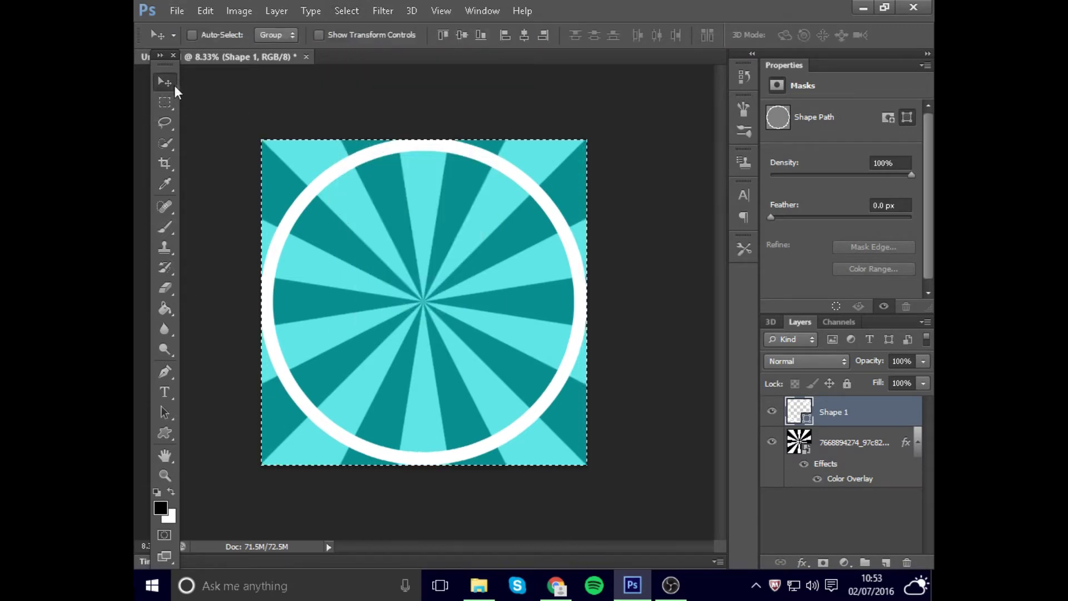
pyautogui.click(164, 101)
pyautogui.click(215, 84)
pyautogui.press('v')
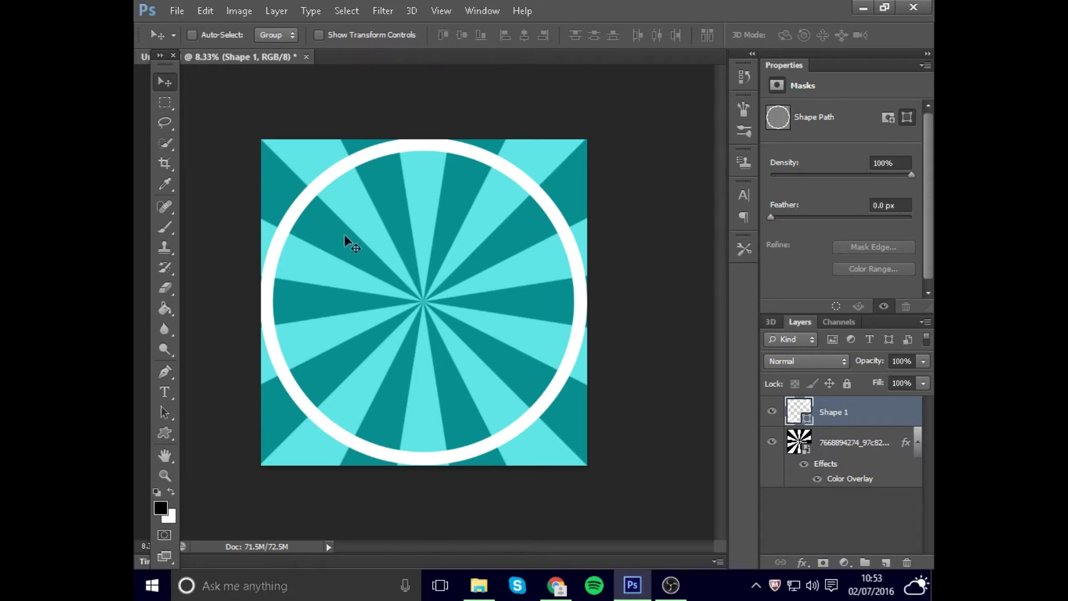
# Scale the white ring down proportionally to about 88.63% using the transform controls, and commit the transform
pyautogui.click(338, 35)
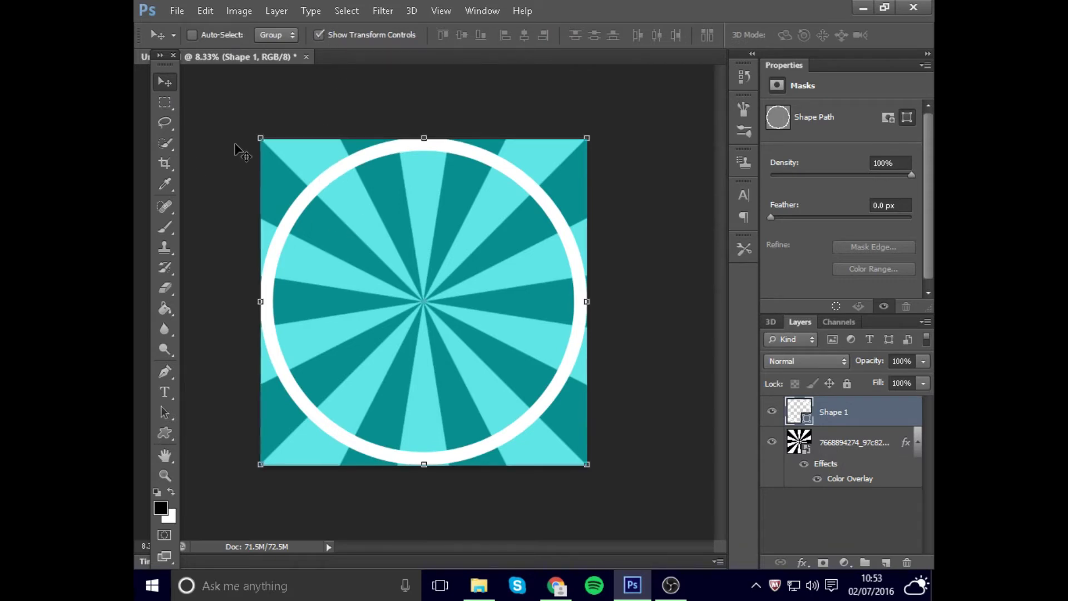
pyautogui.moveTo(262, 139); pyautogui.dragTo(301, 177)
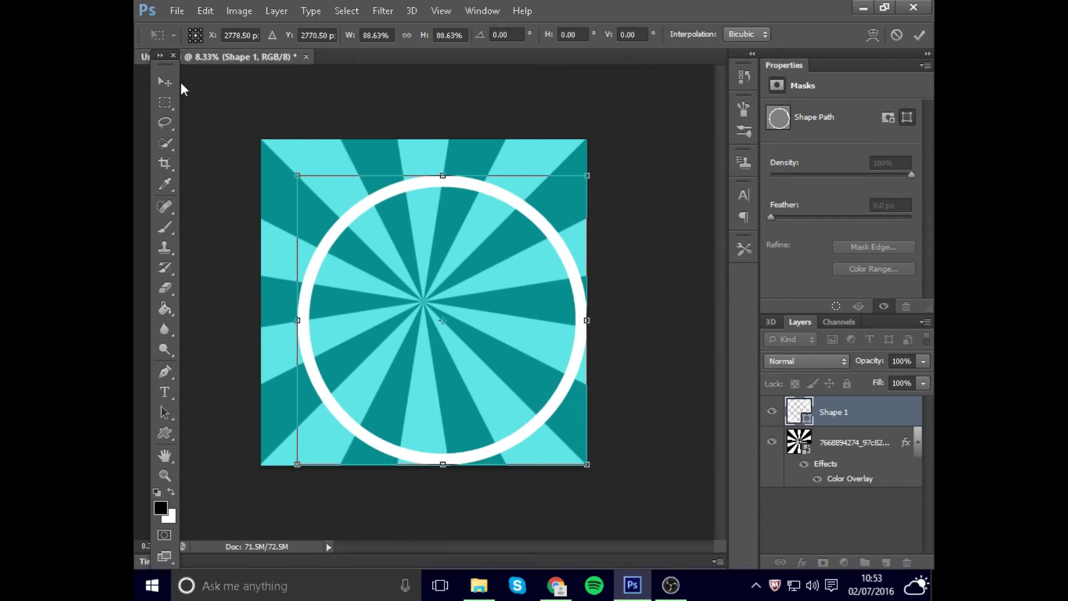
pyautogui.click(166, 82)
pyautogui.click(454, 231)
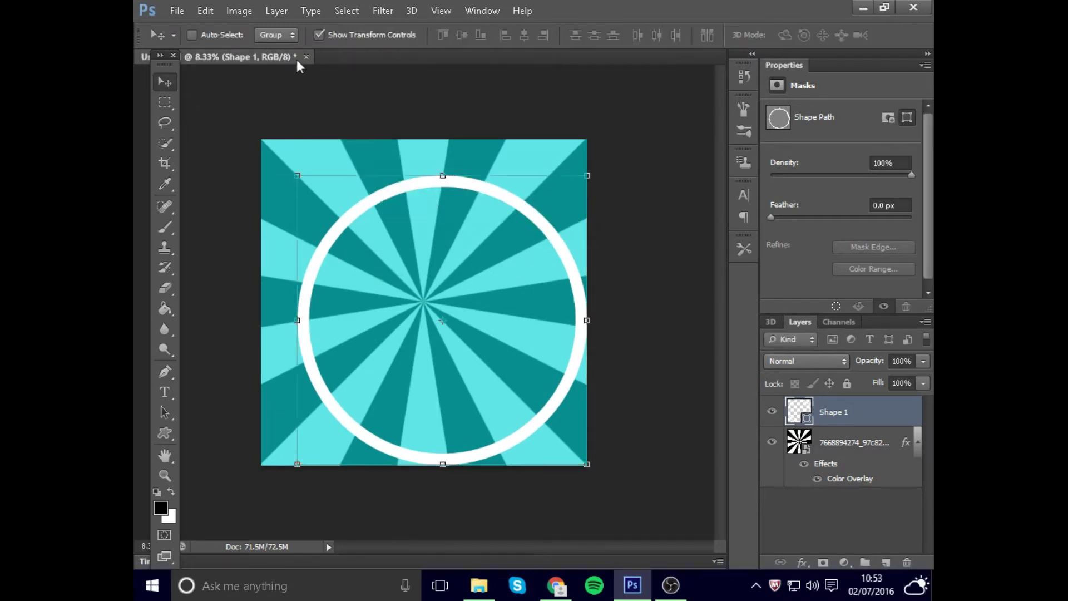
# Hide the transform controls, move the ring to the canvas centre, and nudge the sunburst layer slightly upward
pyautogui.click(319, 36)
pyautogui.moveTo(366, 199); pyautogui.dragTo(347, 182)
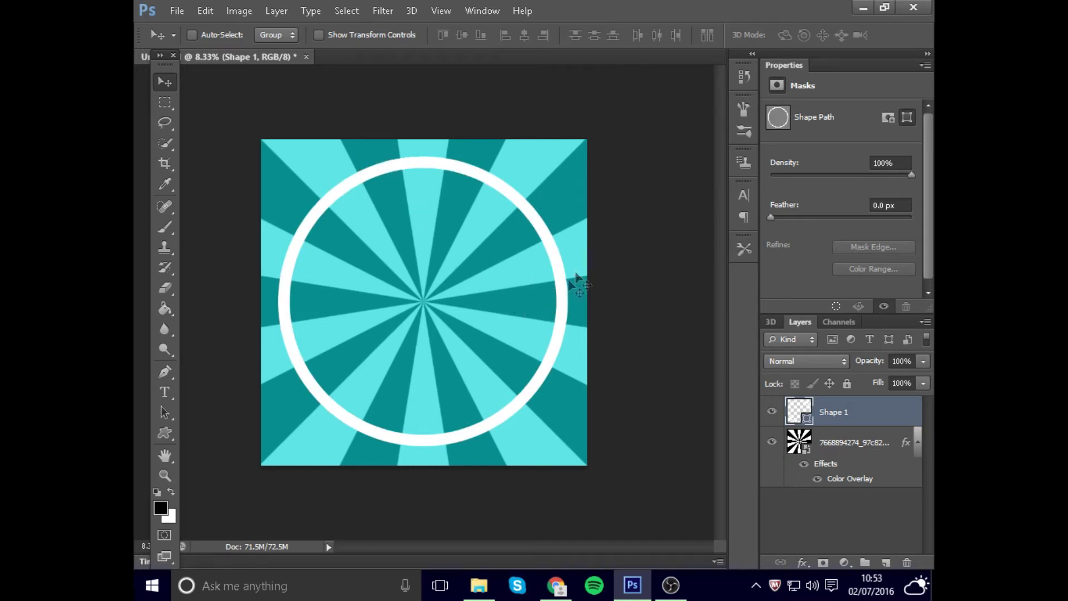
pyautogui.click(875, 440)
pyautogui.moveTo(568, 393); pyautogui.dragTo(569, 388)
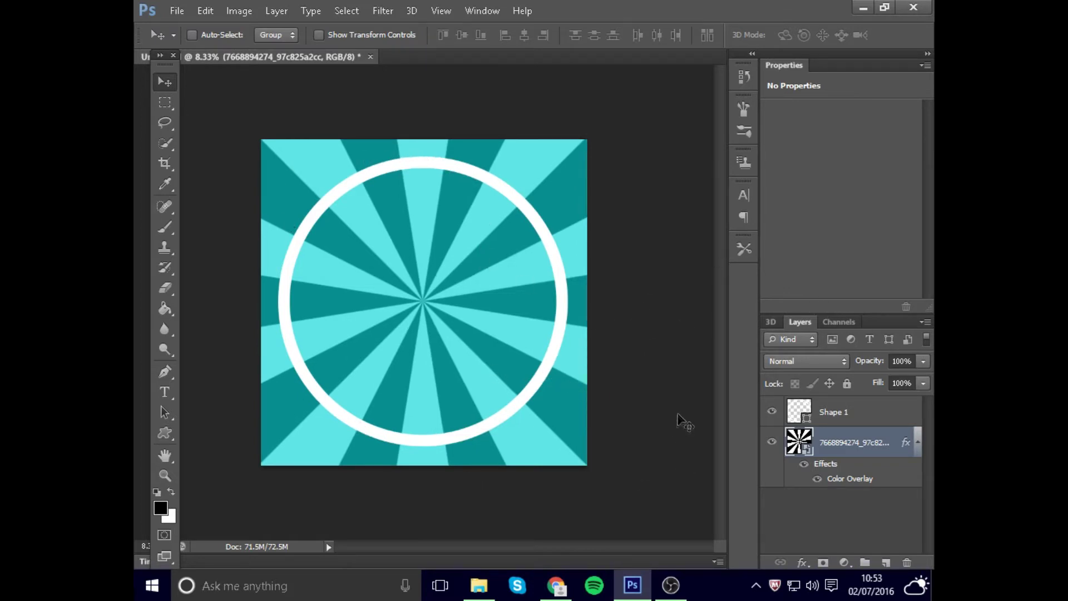
# Add a black letter F in the Scream Again font at 800 pt as a text layer above the ring layer
pyautogui.click(800, 404)
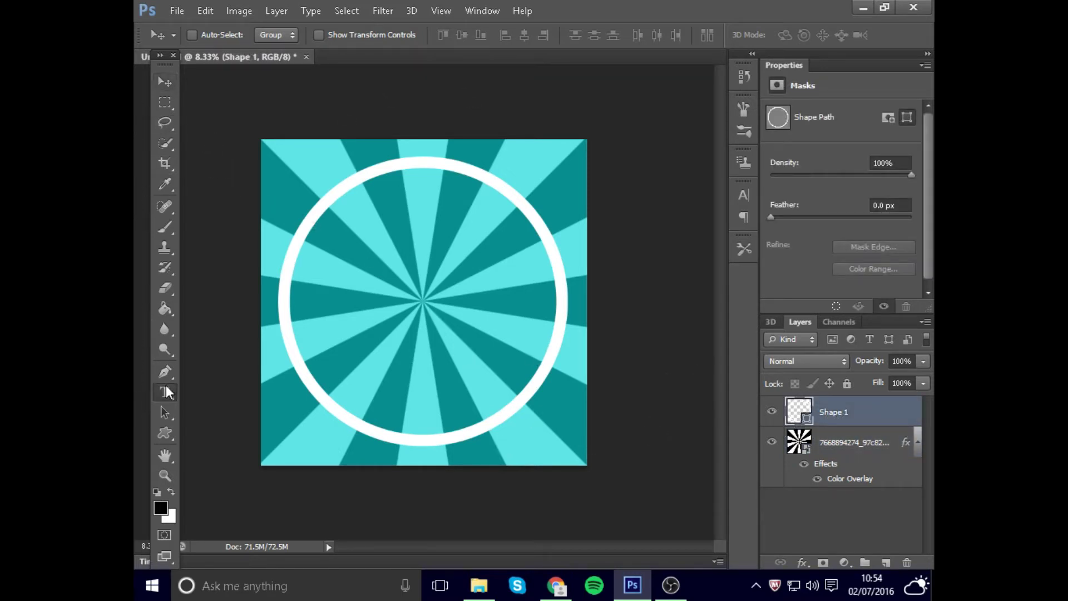
pyautogui.click(165, 391)
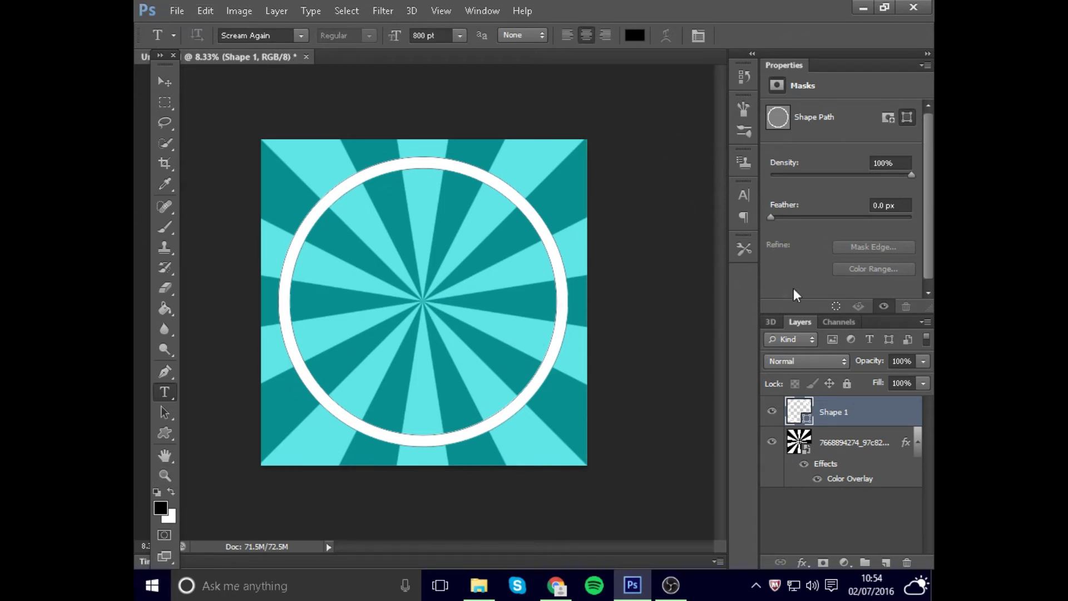
pyautogui.click(299, 35)
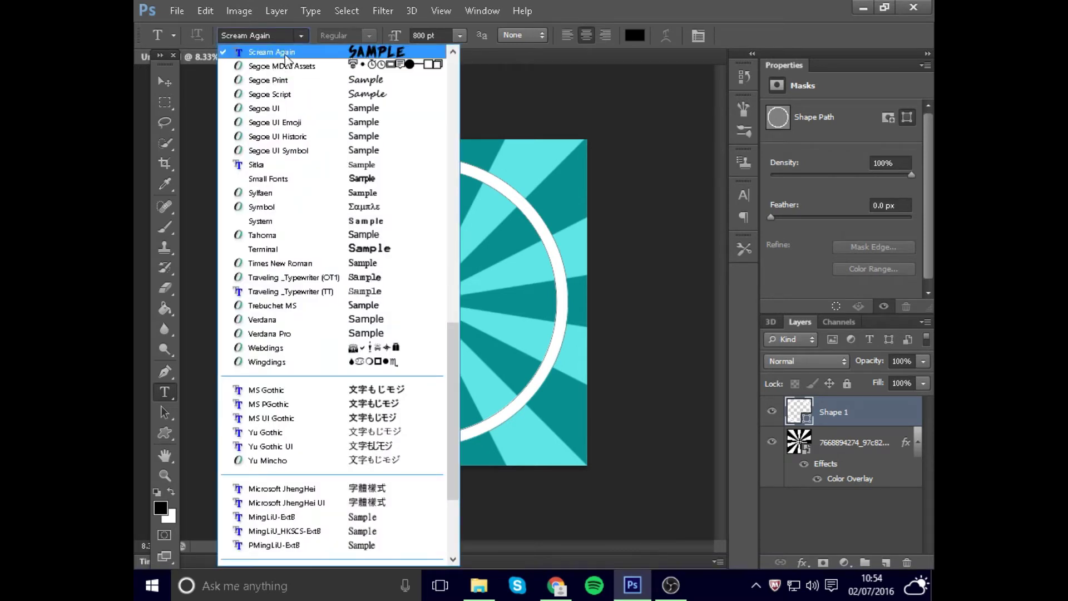
pyautogui.click(285, 56)
pyautogui.click(378, 353)
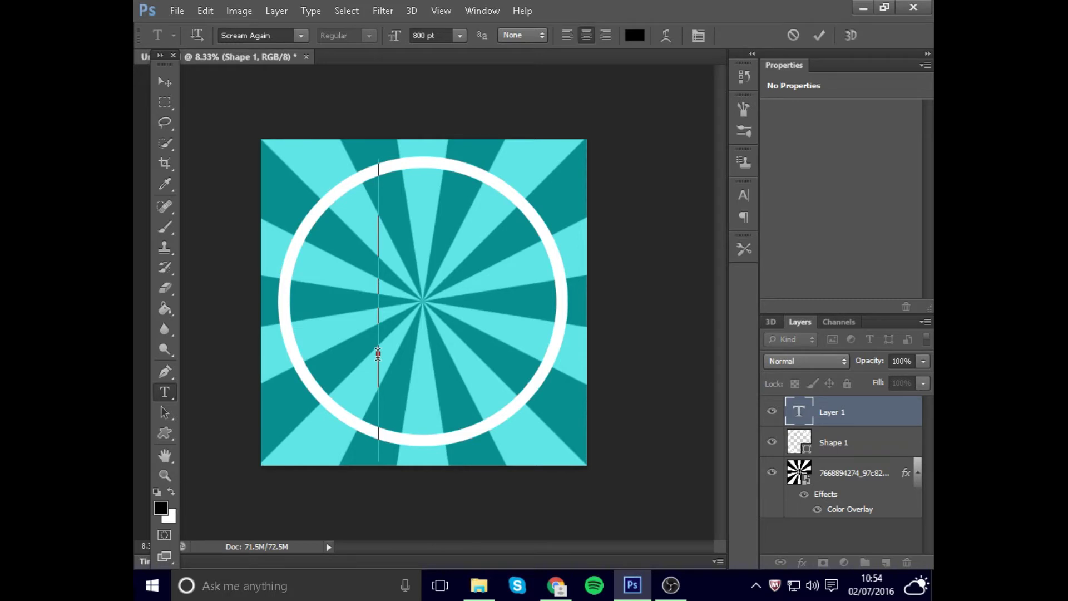
pyautogui.write('F')
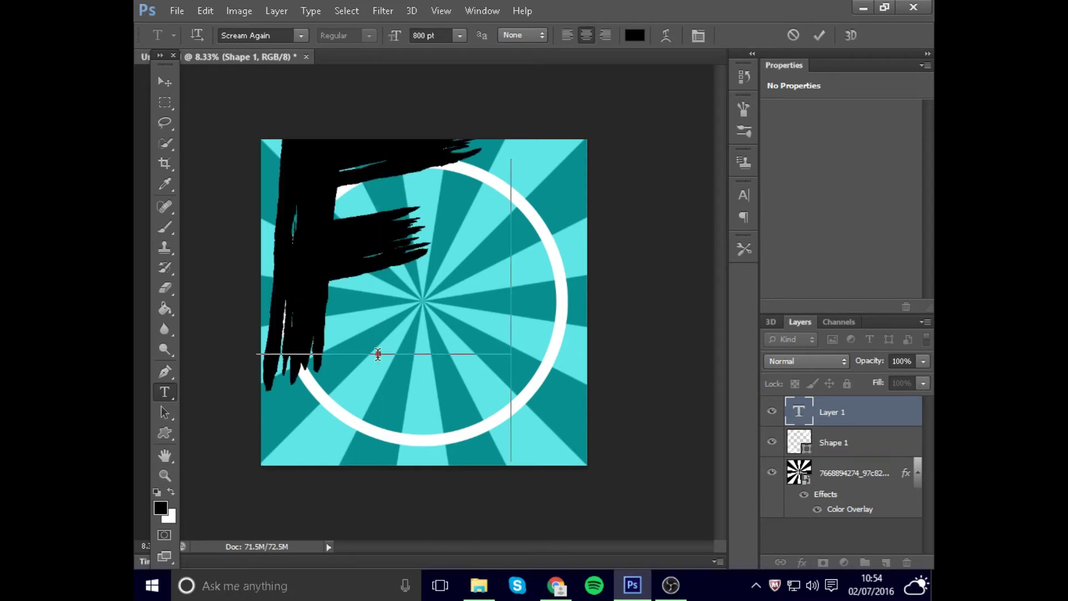
# Commit the text and move the letter F over the middle of the white ring
pyautogui.click(169, 86)
pyautogui.moveTo(309, 255); pyautogui.dragTo(392, 318)
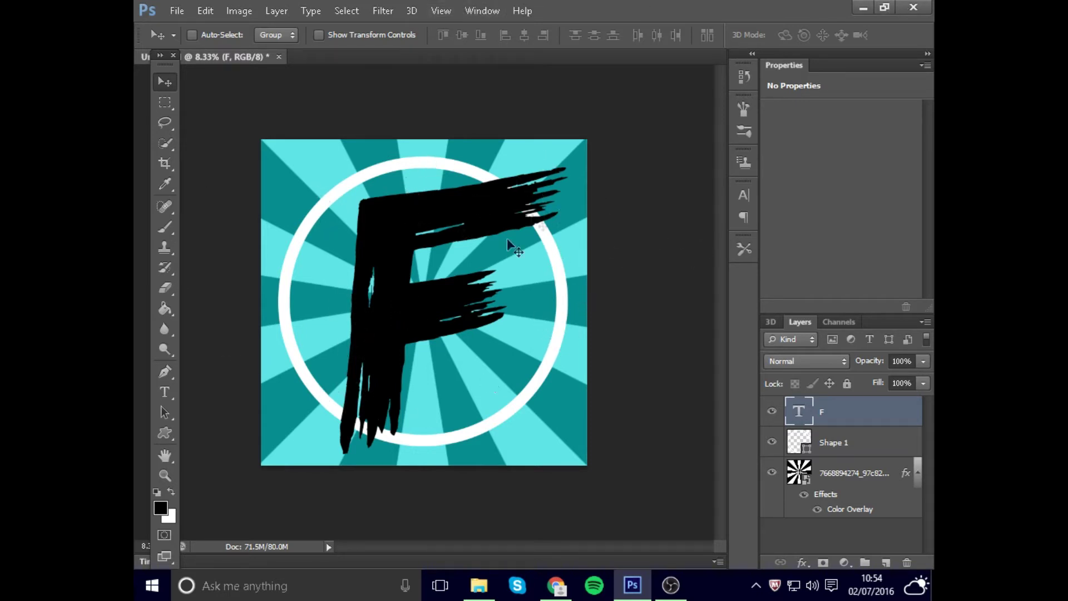
pyautogui.moveTo(387, 283); pyautogui.dragTo(394, 283)
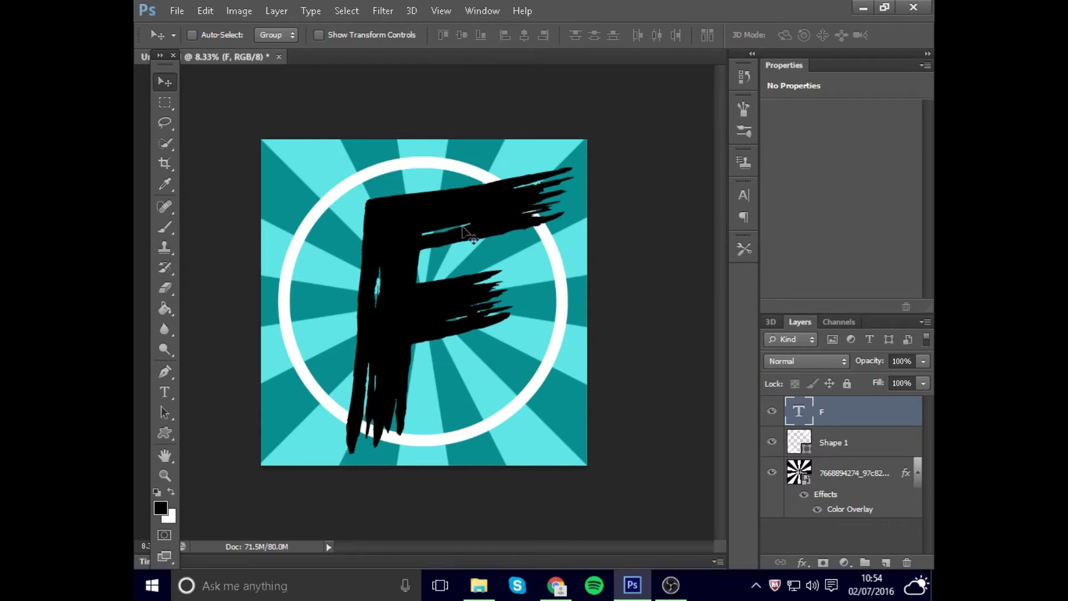
# Add a Gradient Overlay to the letter F layer using the red-blue-cyan "bossness" preset, and nudge the letter slightly down
pyautogui.rightClick(796, 406)
pyautogui.click(779, 43)
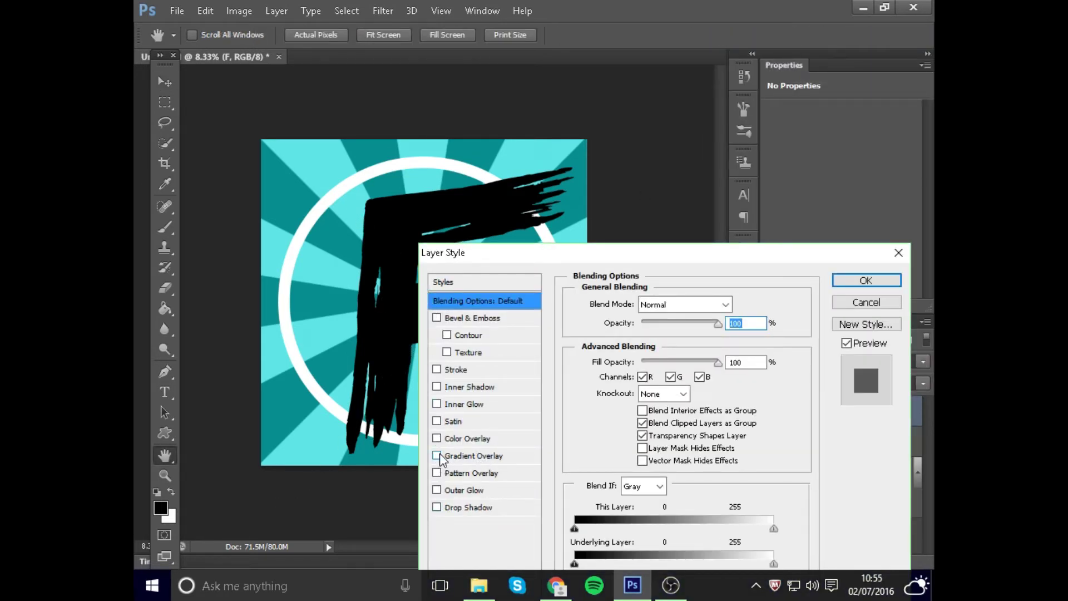
pyautogui.click(437, 455)
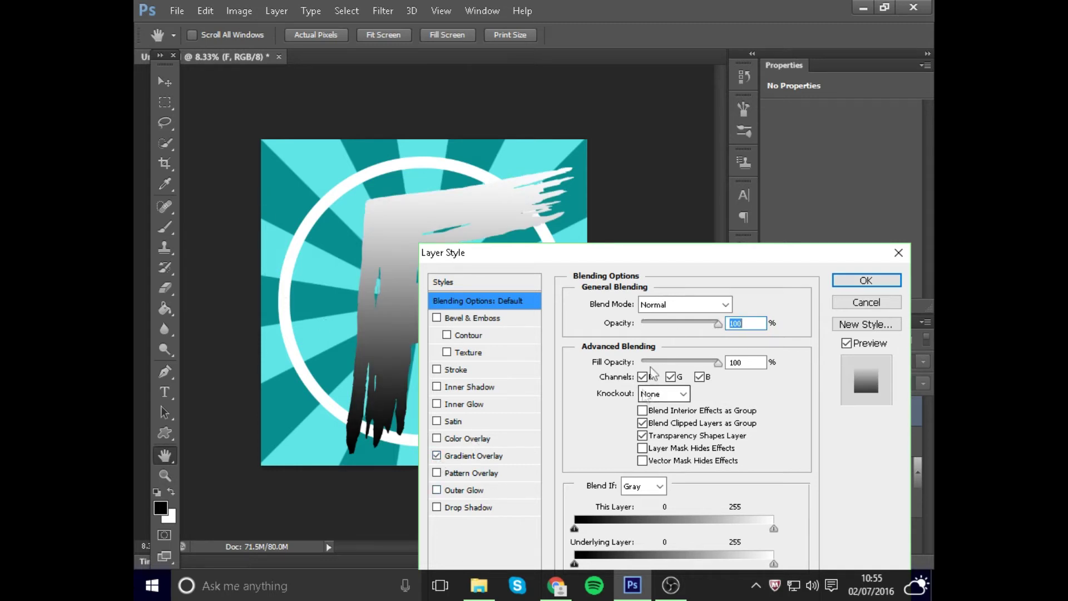
pyautogui.click(475, 456)
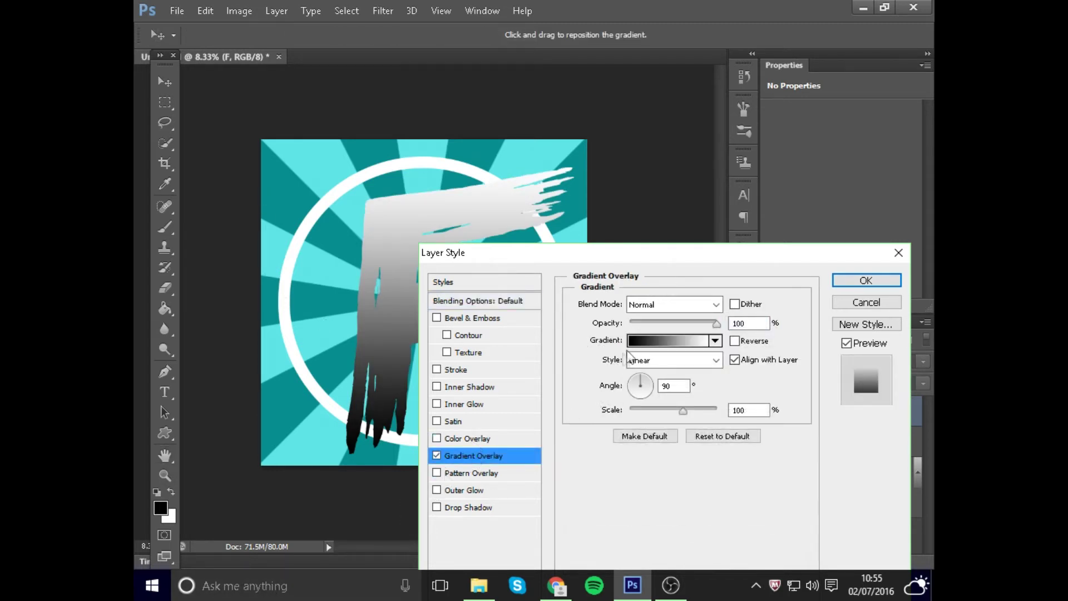
pyautogui.click(647, 342)
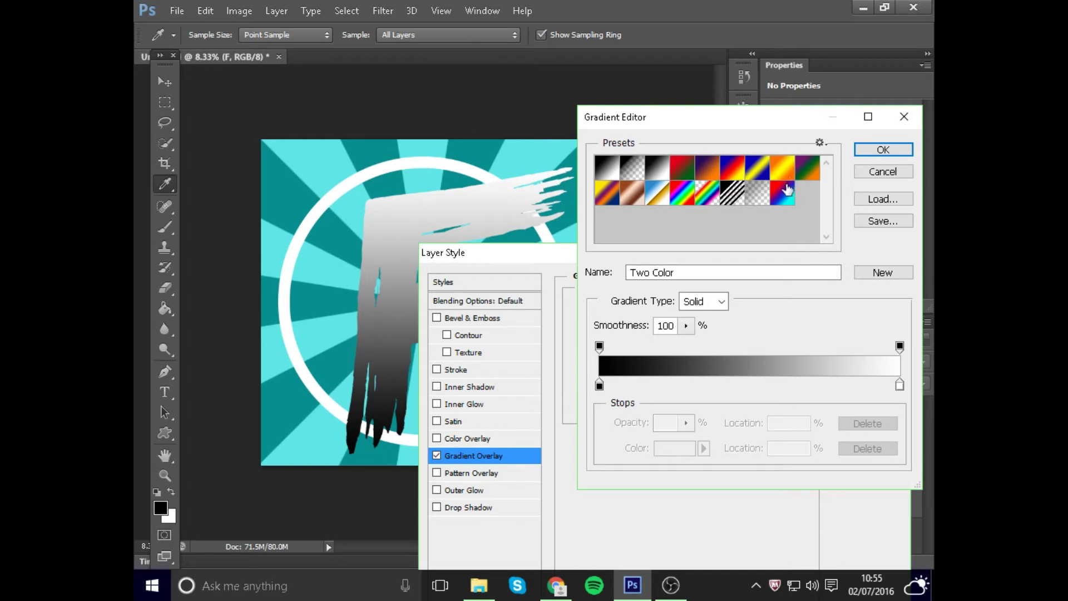
pyautogui.click(787, 195)
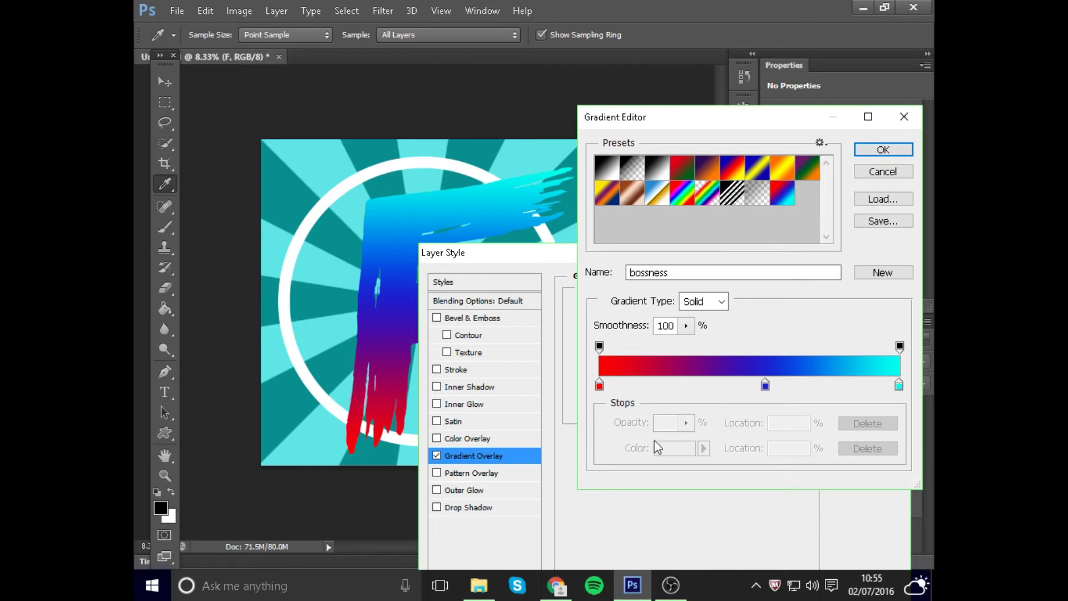
pyautogui.click(905, 148)
pyautogui.click(849, 282)
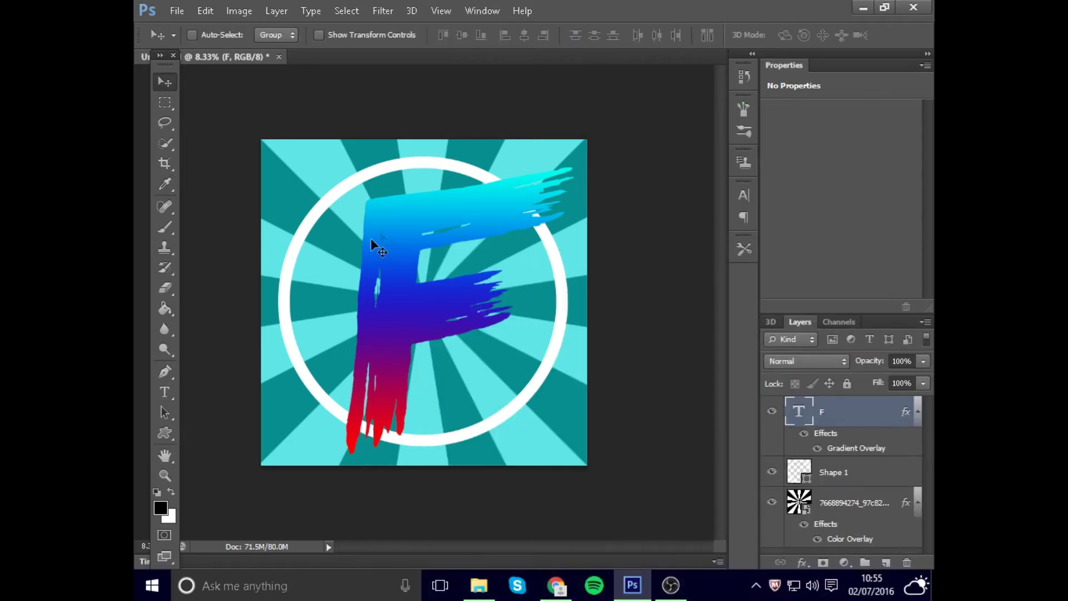
pyautogui.moveTo(443, 215)
pyautogui.mouseDown()
pyautogui.moveTo(442, 231)
pyautogui.moveTo(445, 213)
pyautogui.moveTo(450, 223)
pyautogui.mouseUp()
# Add a black 27 px outside Stroke to the letter F layer and nudge the letter slightly back toward the upper left
pyautogui.rightClick(796, 411)
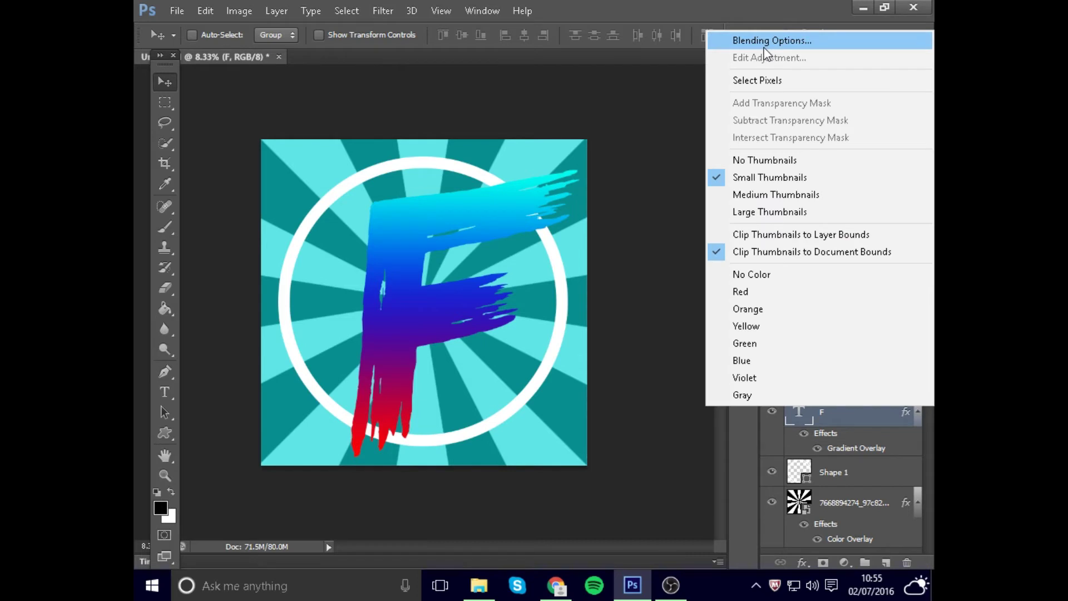
pyautogui.click(745, 39)
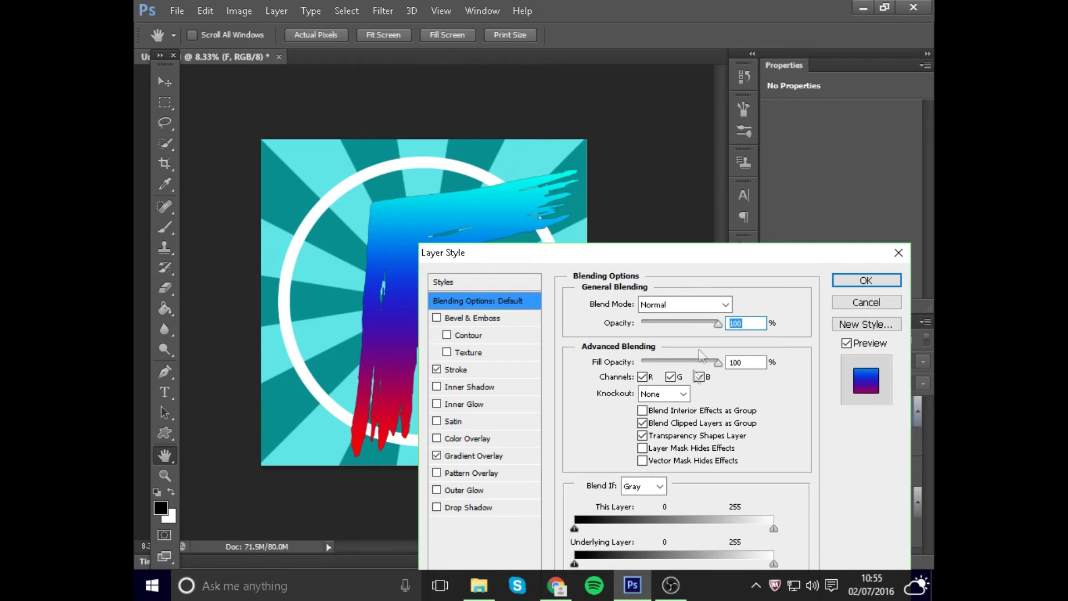
pyautogui.click(495, 368)
pyautogui.moveTo(635, 305); pyautogui.dragTo(643, 305)
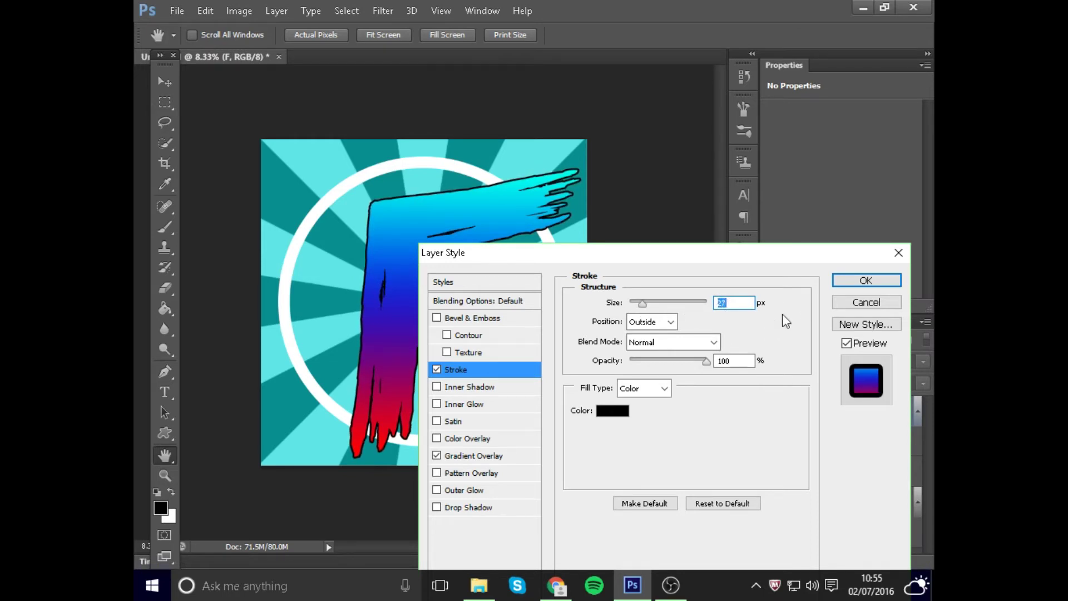
pyautogui.click(837, 284)
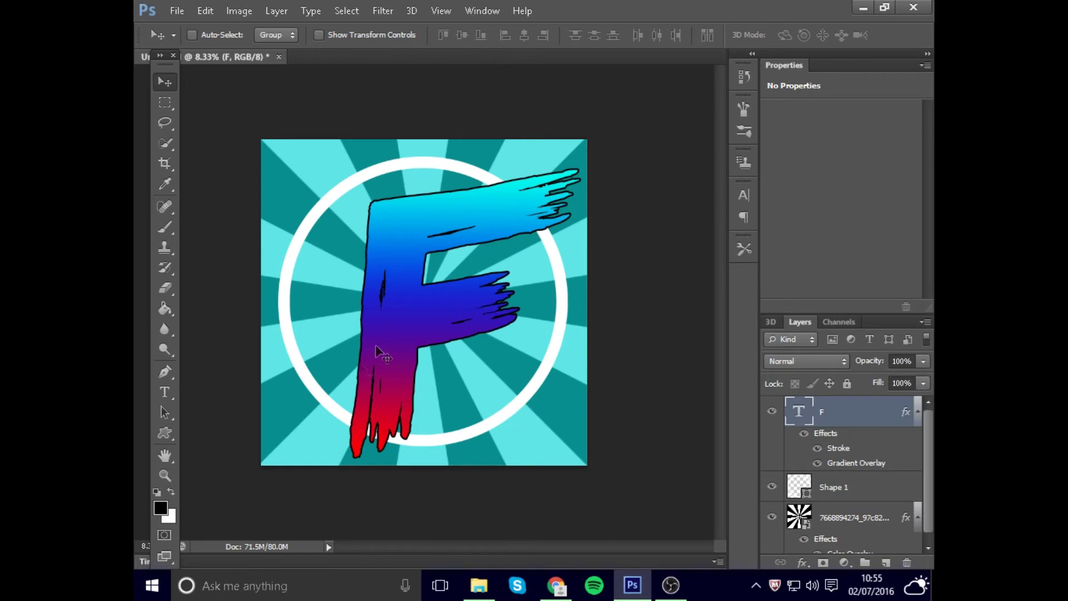
pyautogui.moveTo(391, 301); pyautogui.dragTo(388, 302)
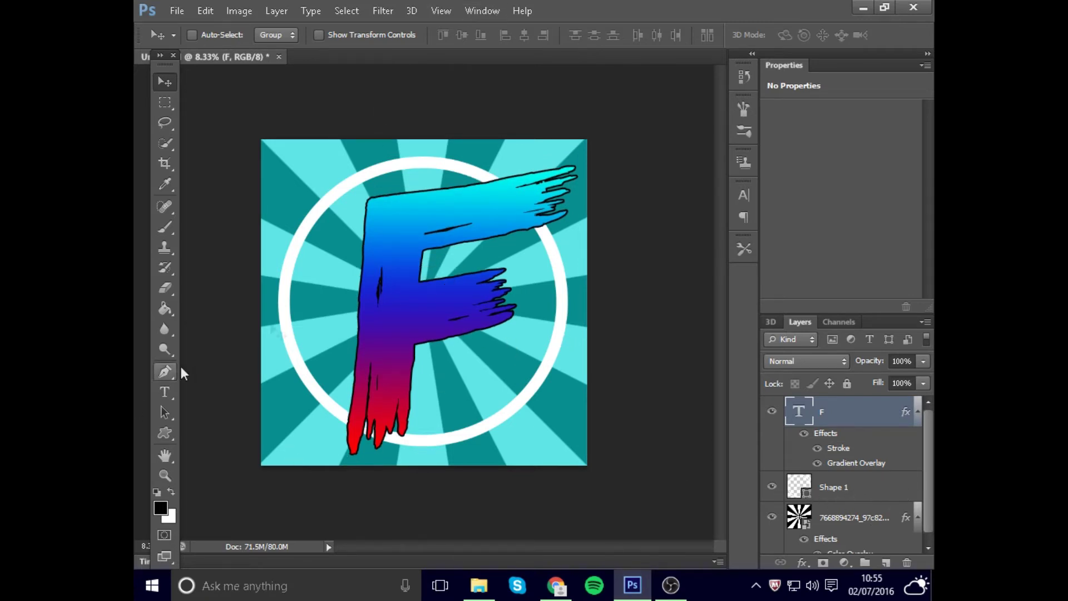
# Add a black outside Stroke to the ring layer, Shape 1, with its size set to 27 px
pyautogui.click(833, 489)
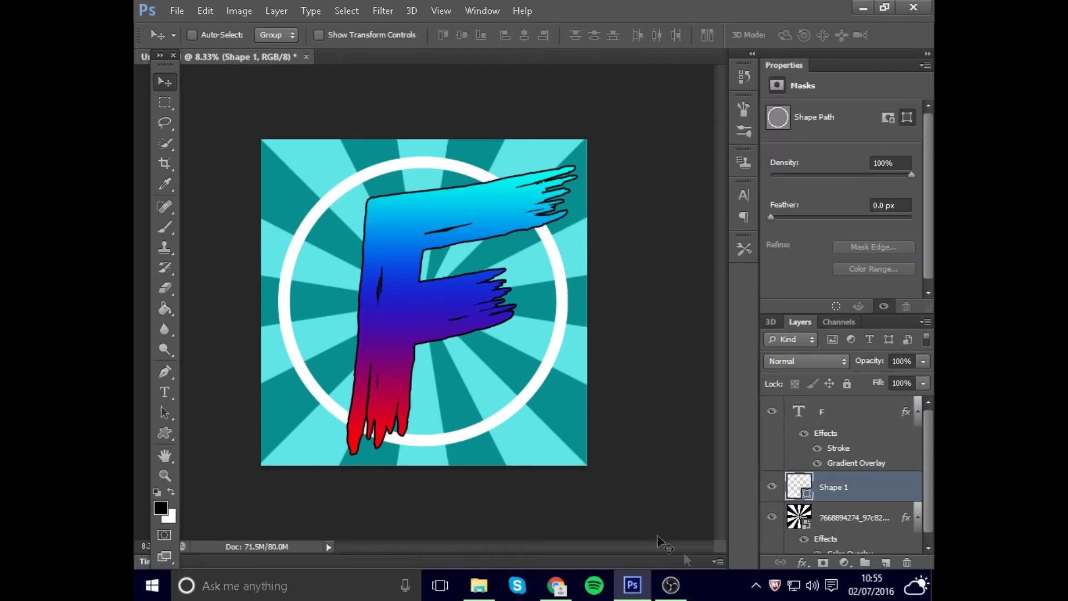
pyautogui.rightClick(828, 490)
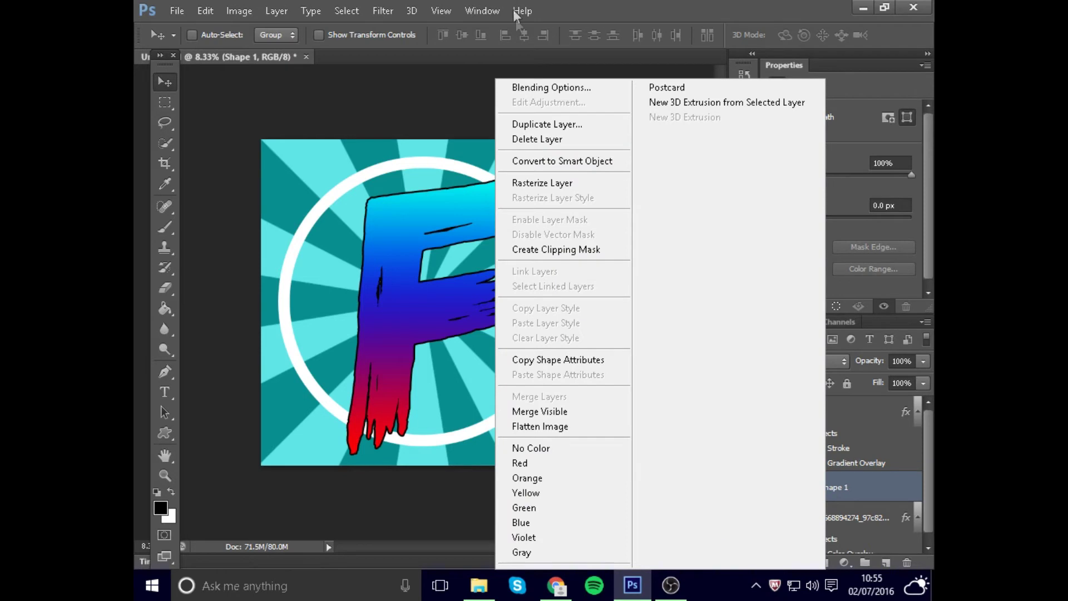
pyautogui.click(562, 87)
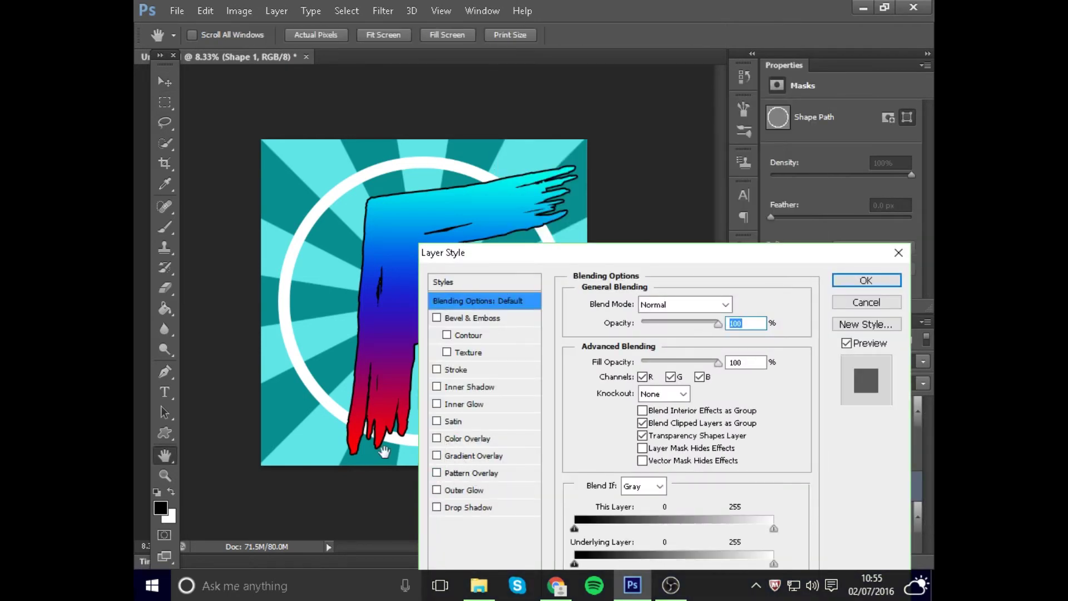
pyautogui.click(438, 369)
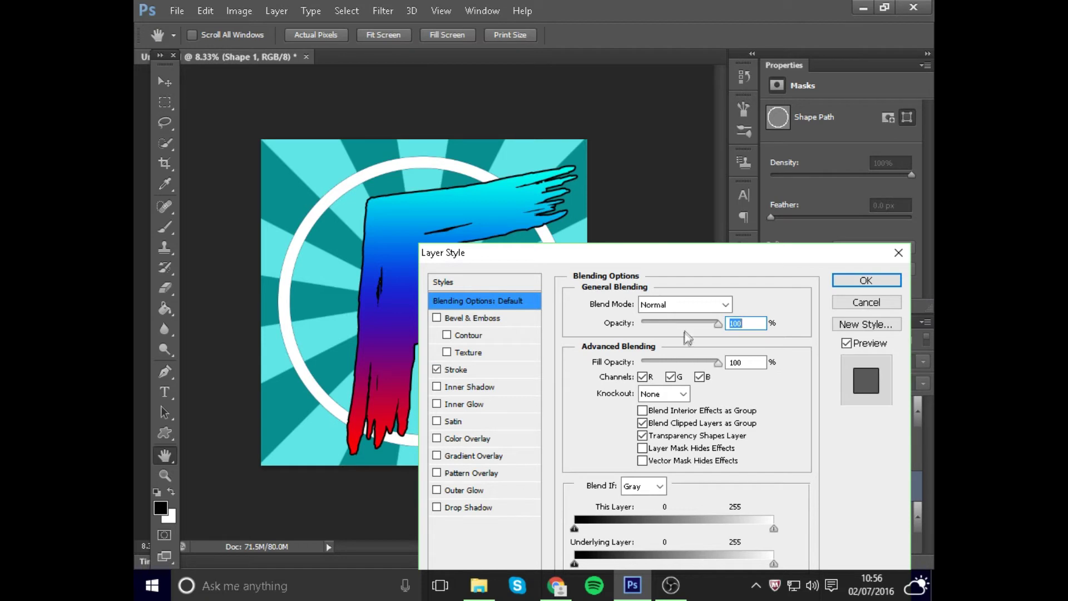
pyautogui.click(489, 371)
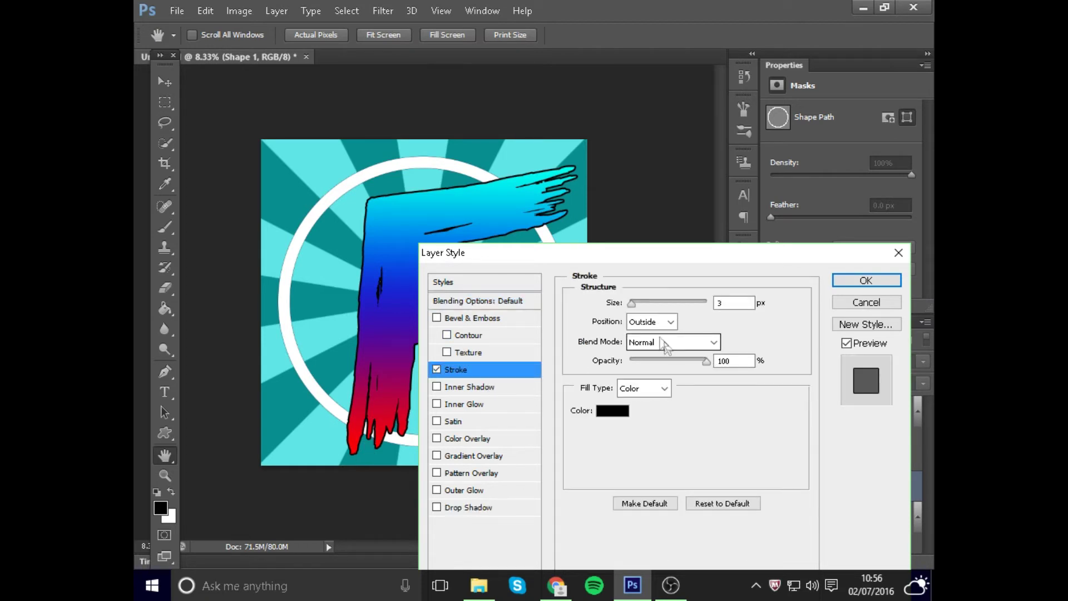
pyautogui.moveTo(632, 302); pyautogui.dragTo(649, 313)
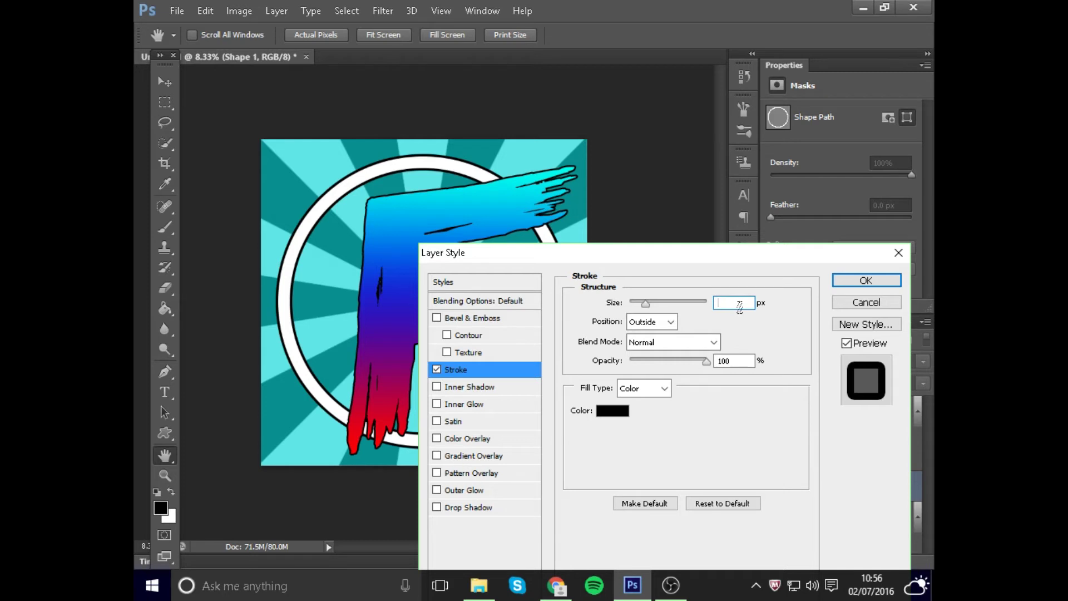
pyautogui.write('27')
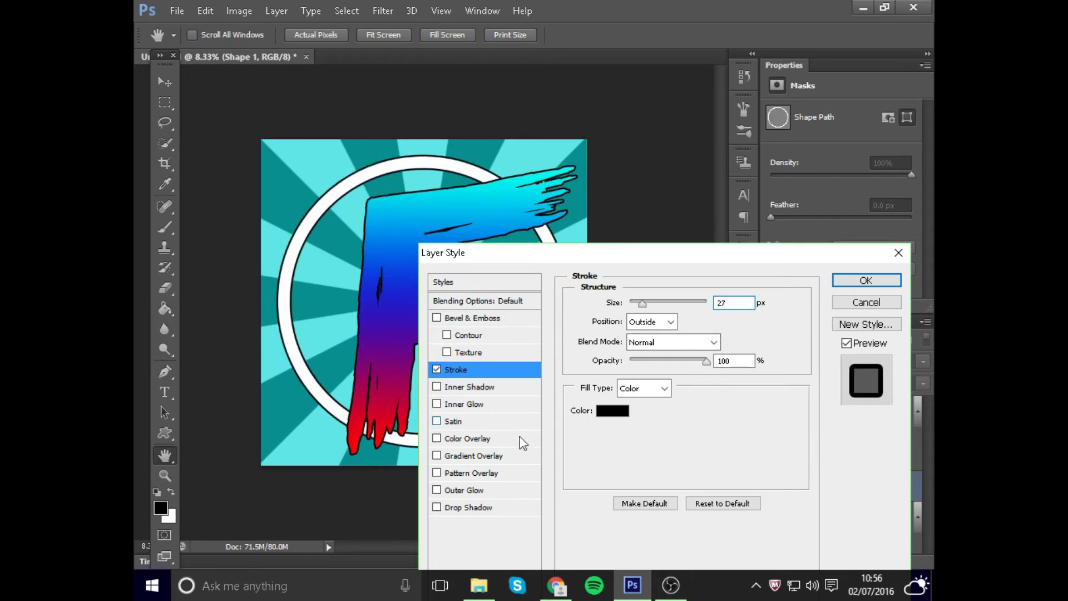
# Add a Gradient Overlay with the "bossness" preset to the ring layer and apply the layer style
pyautogui.click(467, 457)
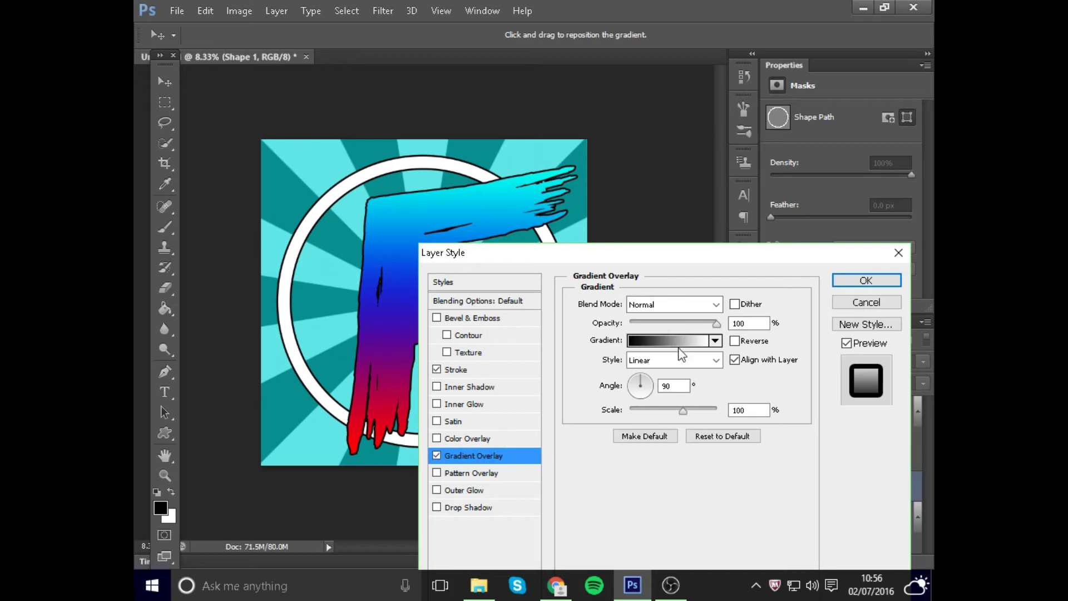
pyautogui.click(666, 341)
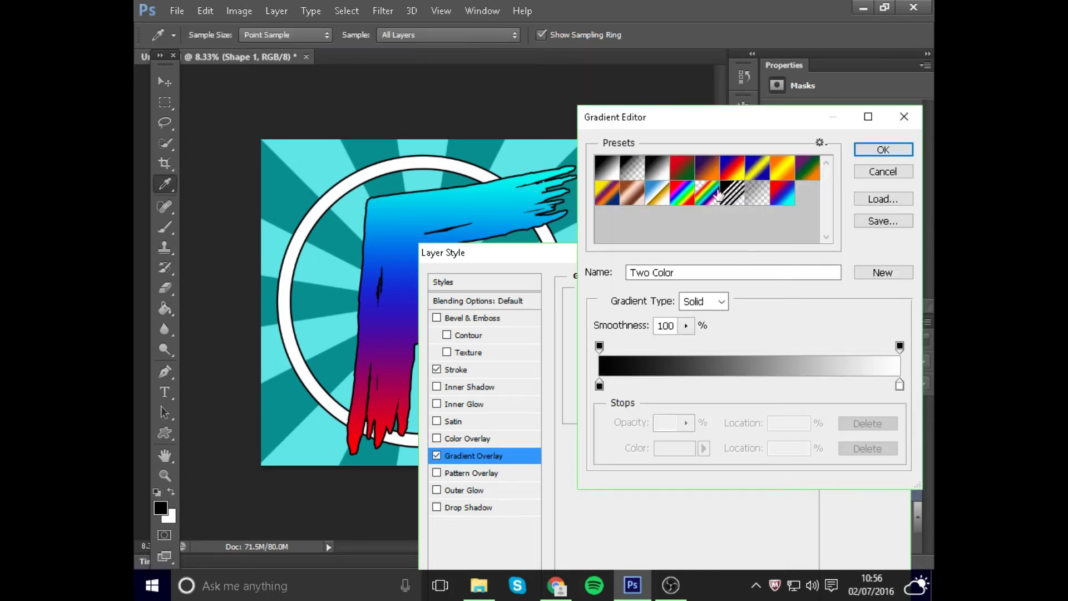
pyautogui.click(780, 206)
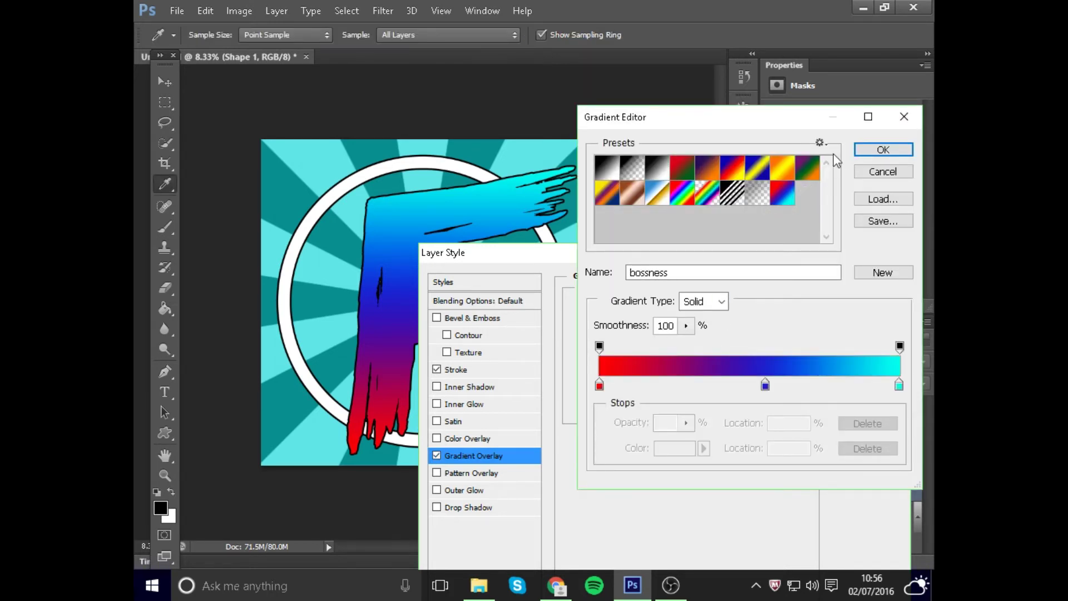
pyautogui.click(868, 149)
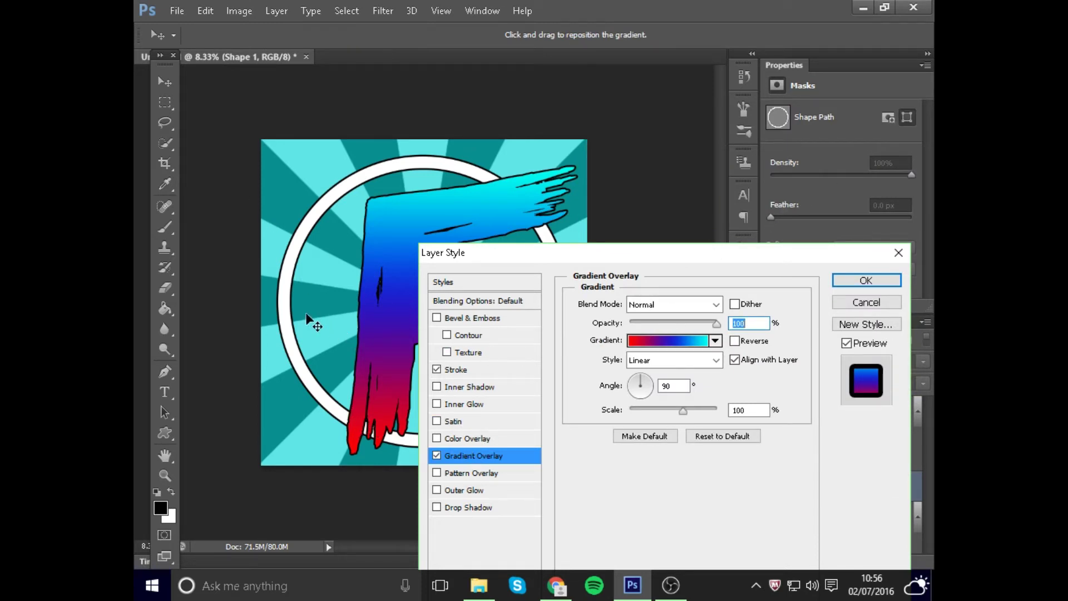
pyautogui.click(865, 280)
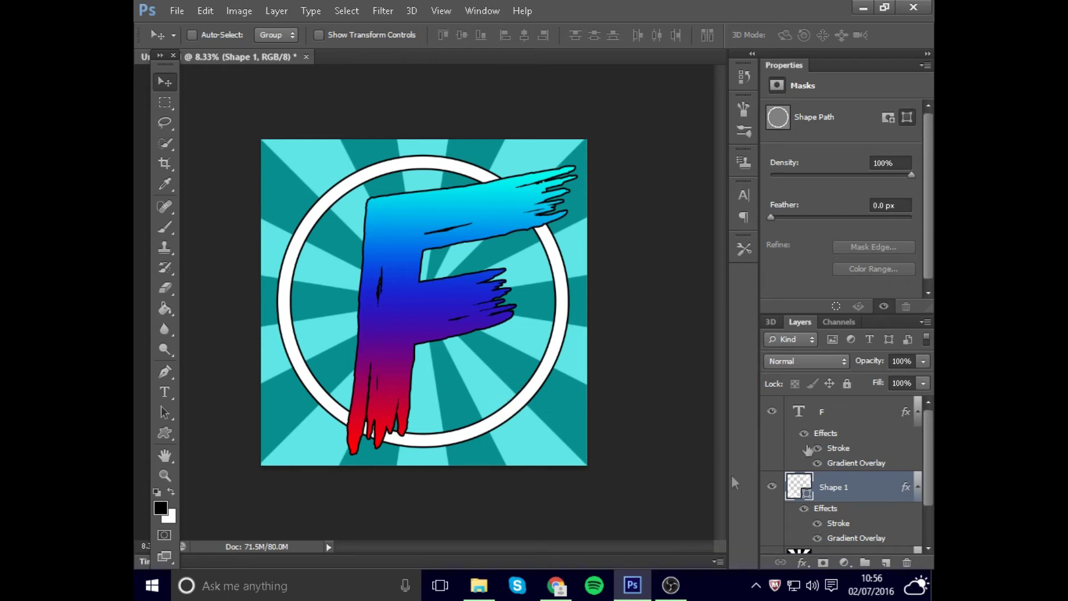
# Check the Gradient Overlay settings in the ring layer's style
pyautogui.scroll(-2, 826, 508)
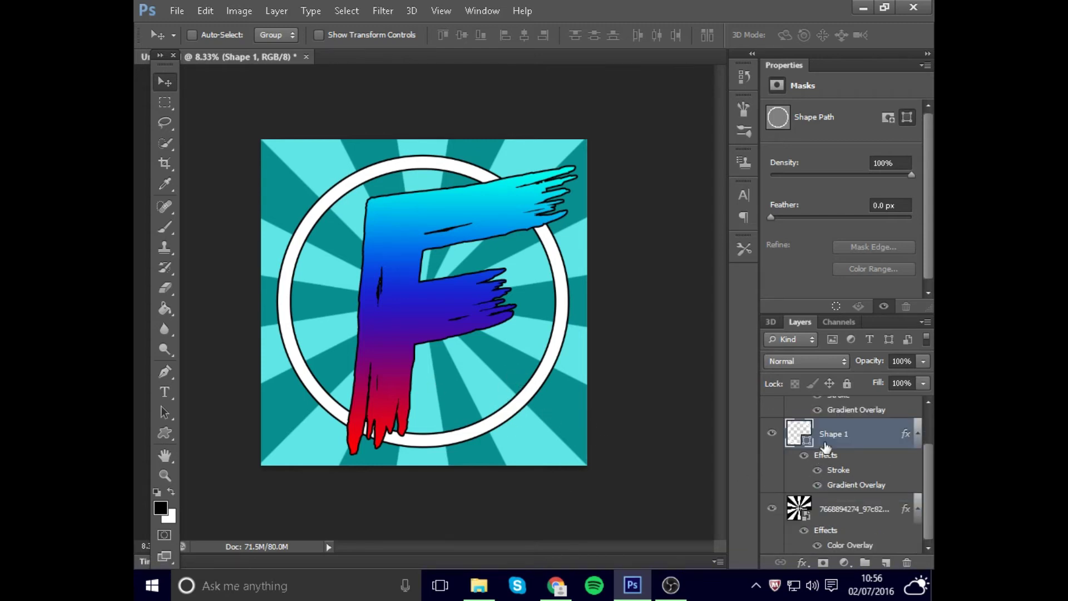
pyautogui.moveTo(572, 329)
pyautogui.mouseDown()
pyautogui.moveTo(563, 296)
pyautogui.moveTo(562, 352)
pyautogui.moveTo(559, 328)
pyautogui.mouseUp()
pyautogui.scroll(2, 837, 408)
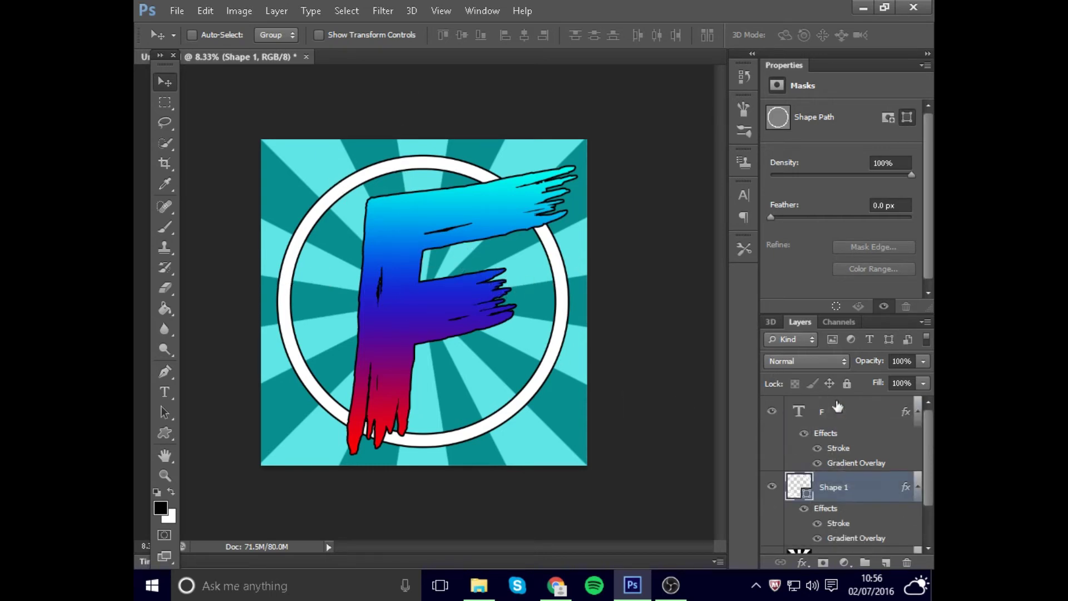
pyautogui.rightClick(825, 488)
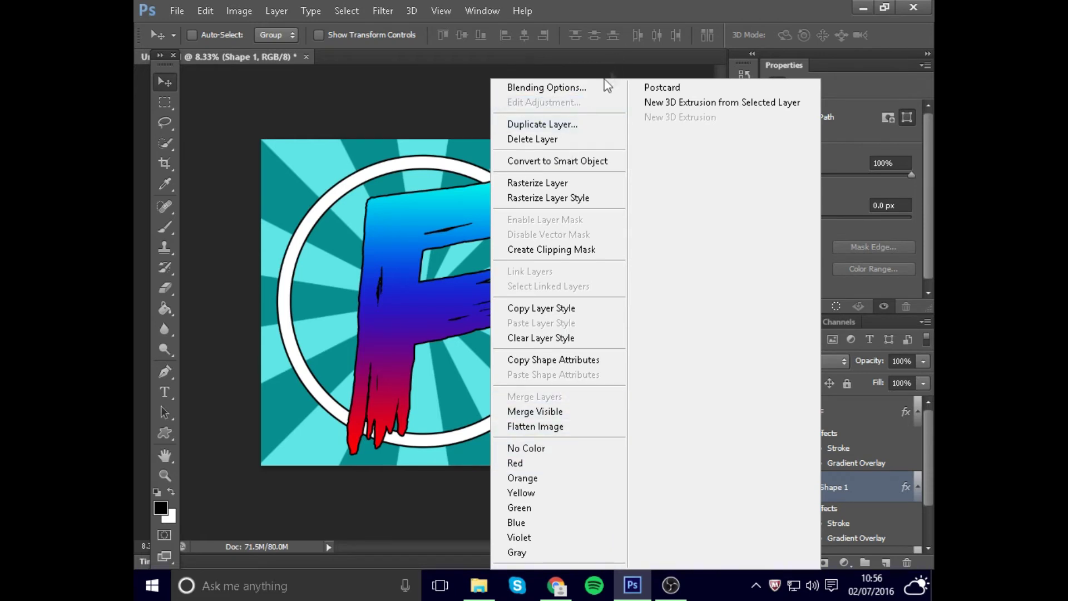
pyautogui.click(547, 88)
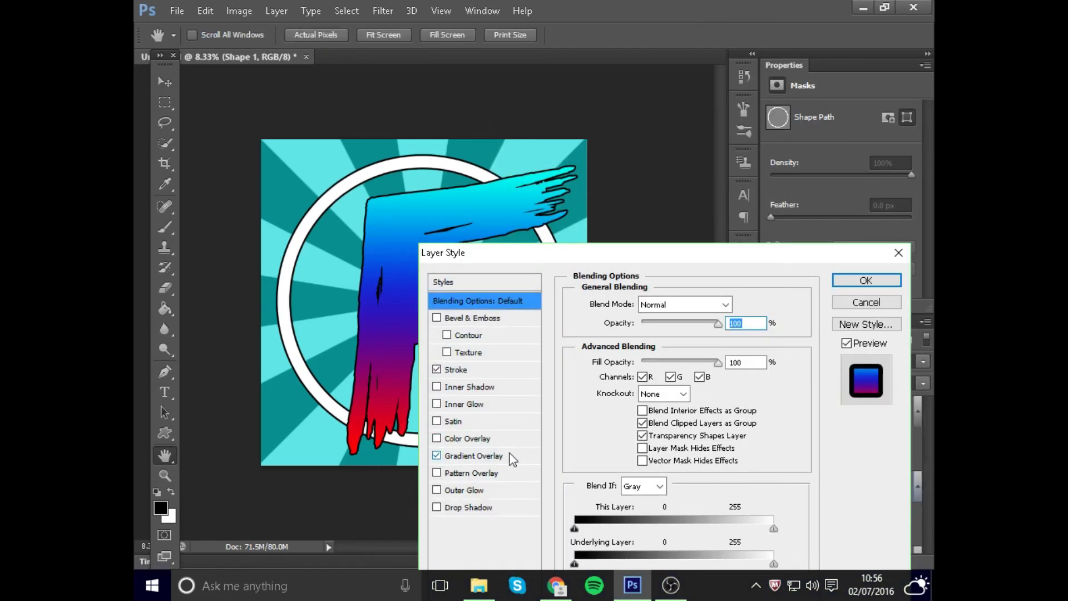
pyautogui.click(473, 455)
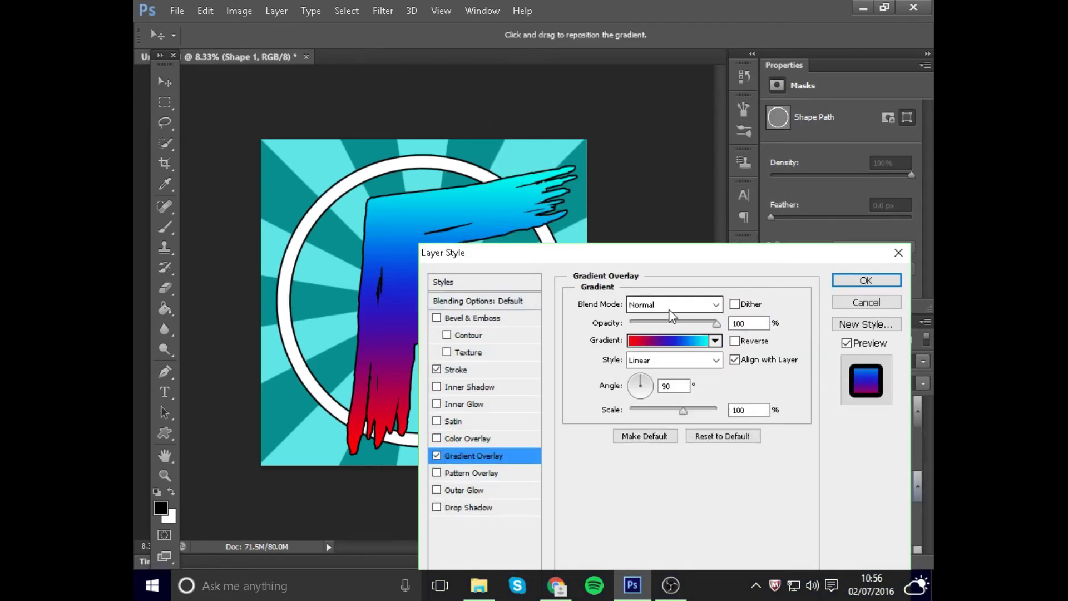
pyautogui.click(855, 283)
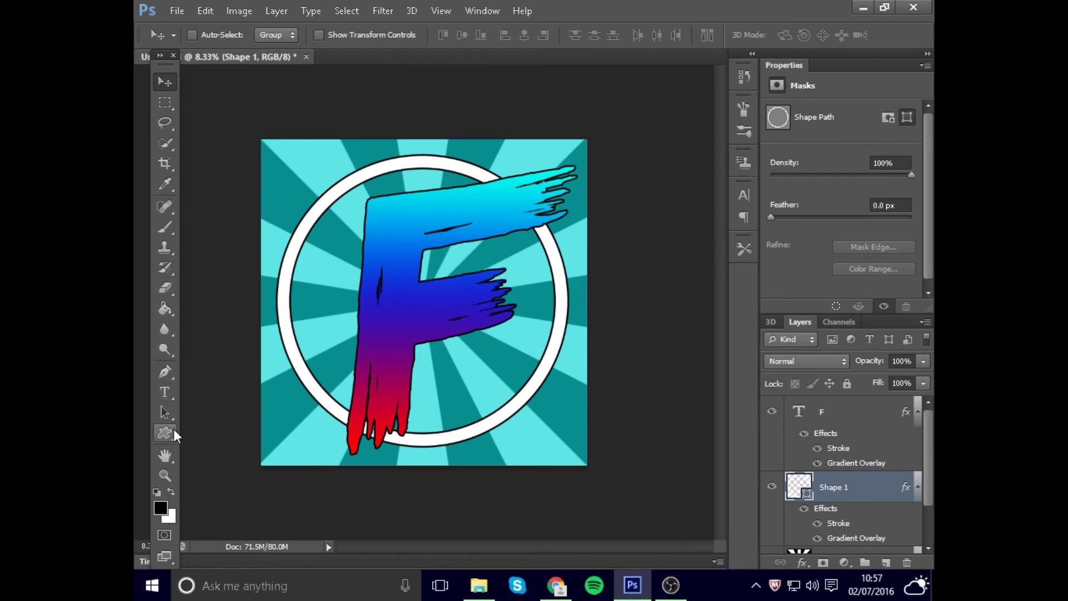
pyautogui.click(164, 308)
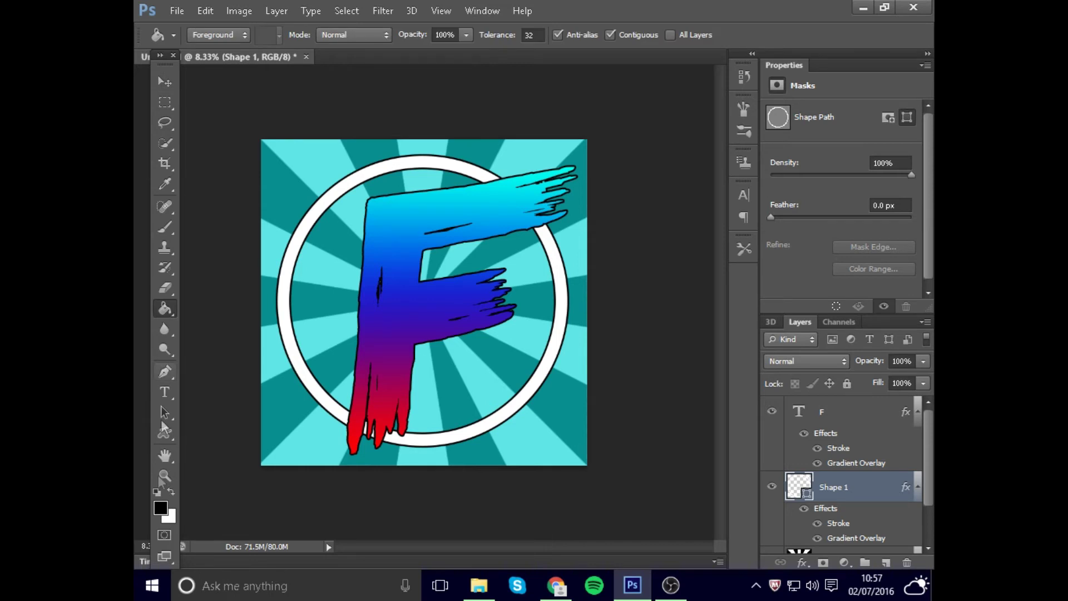
pyautogui.click(161, 507)
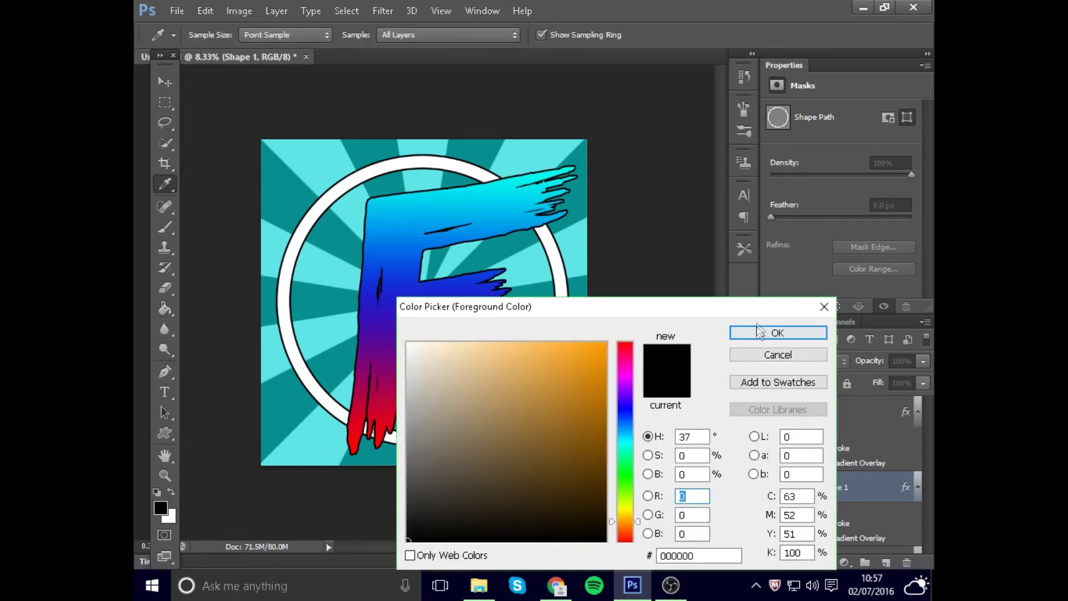
pyautogui.click(773, 334)
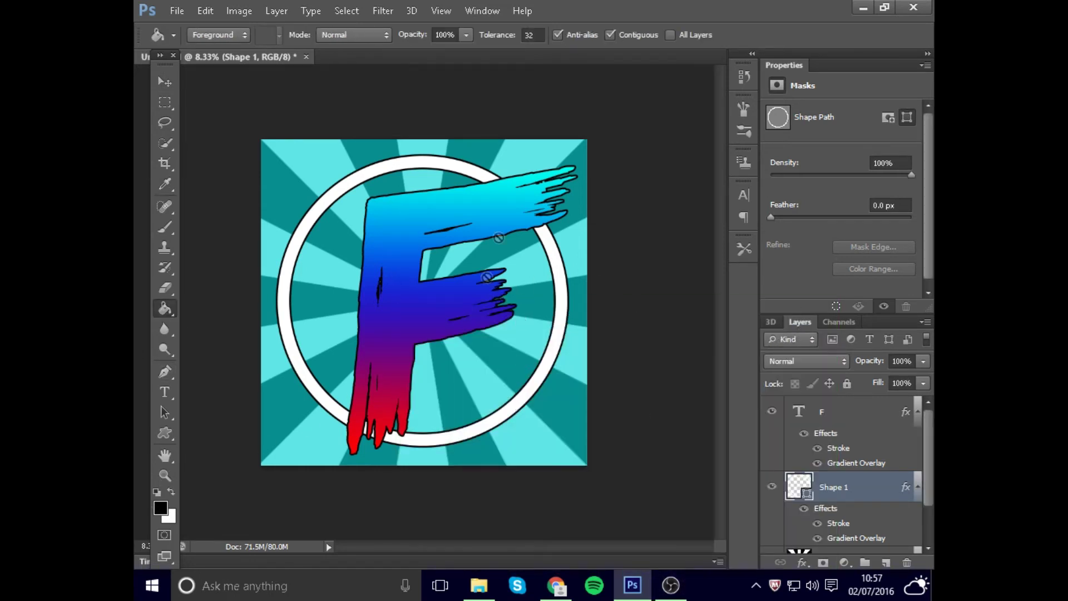
# Rasterize the ring's shape layer, Shape 1, while keeping its layer effects editable
pyautogui.moveTo(873, 492); pyautogui.dragTo(843, 434)
pyautogui.rightClick(860, 437)
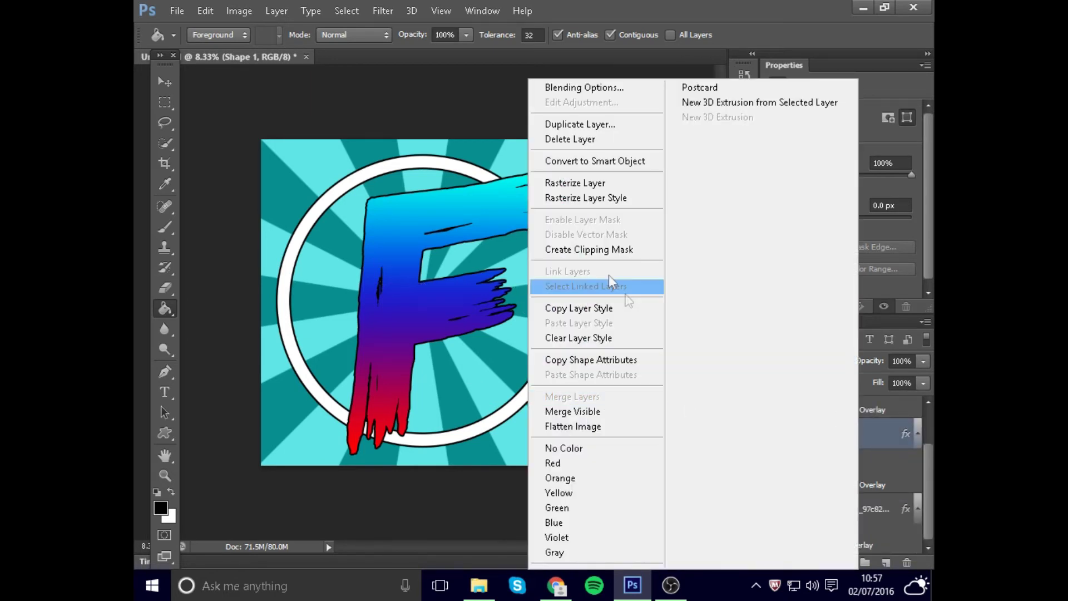
pyautogui.click(593, 184)
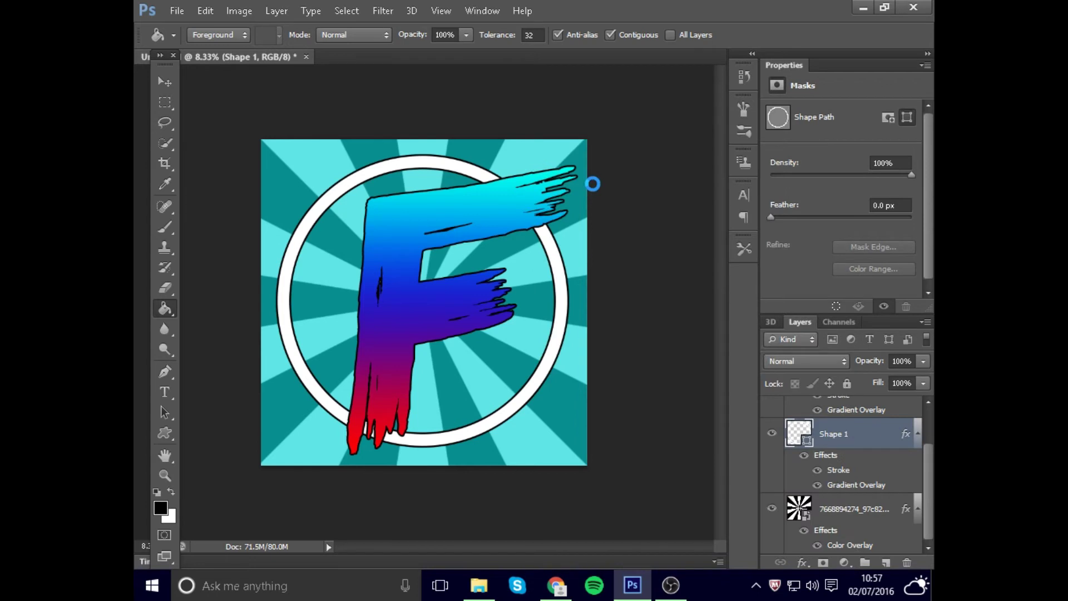
pyautogui.click(556, 269)
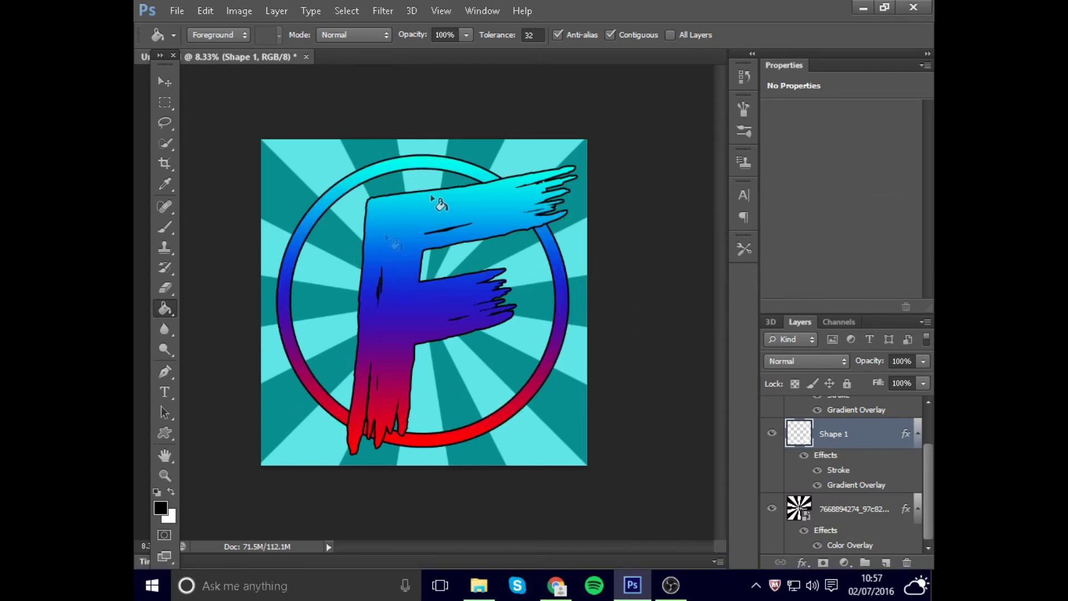
# Merge the F text layer and the ring layer, Shape 1, into a single layer
pyautogui.scroll(2, 818, 471)
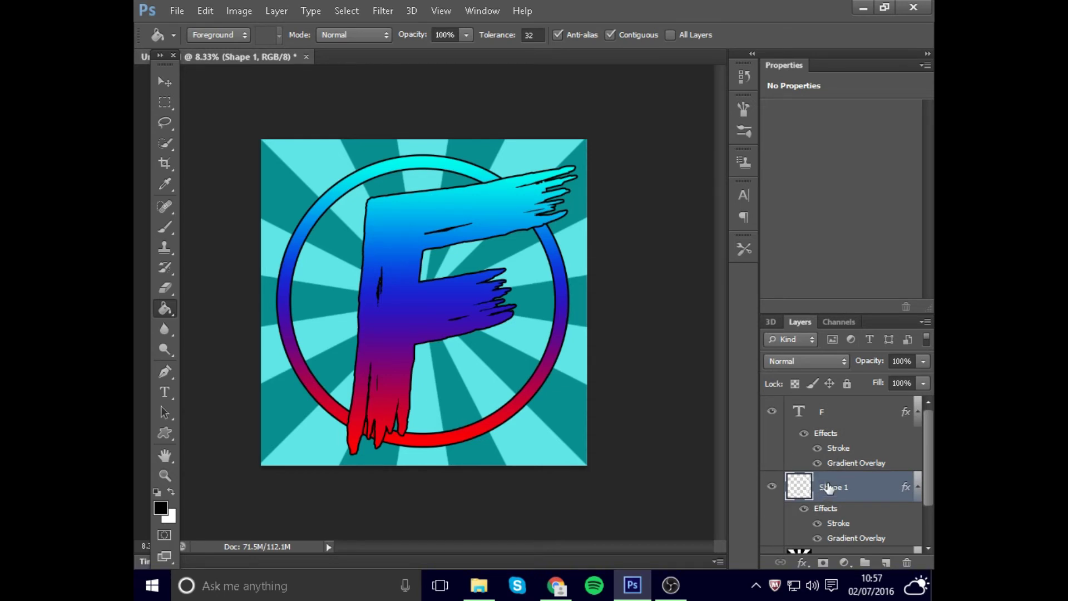
pyautogui.keyDown('ctrl'); pyautogui.click(826, 412); pyautogui.keyUp('ctrl')
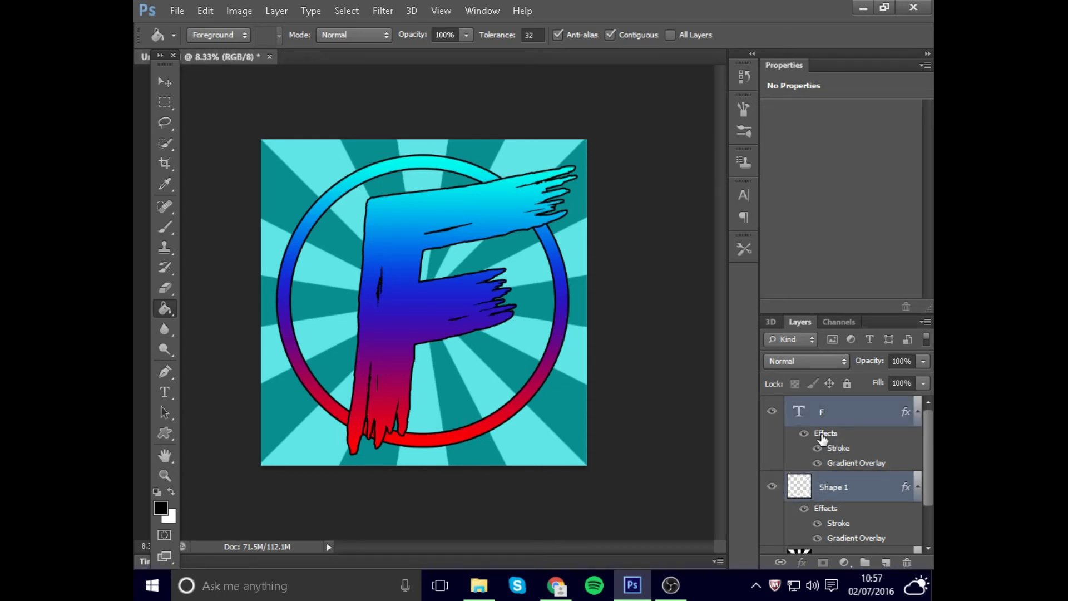
pyautogui.rightClick(826, 413)
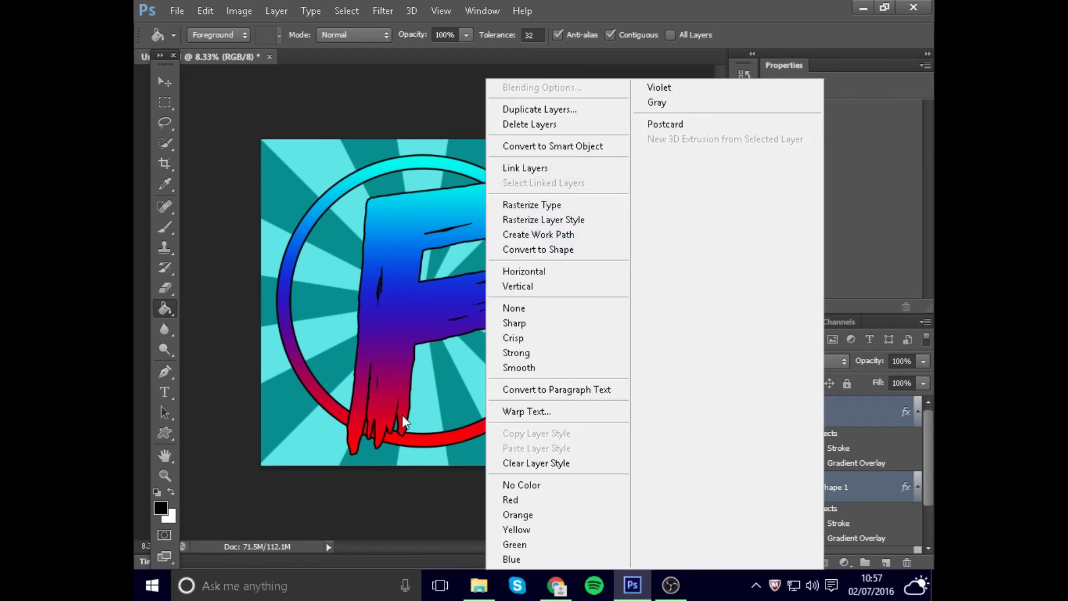
pyautogui.click(461, 348)
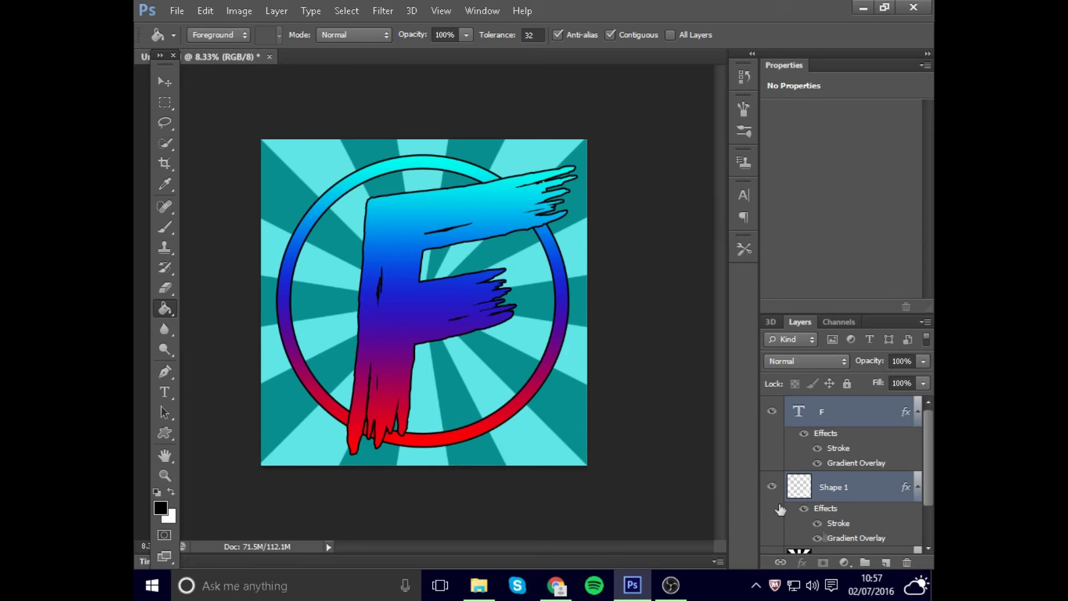
pyautogui.rightClick(817, 417)
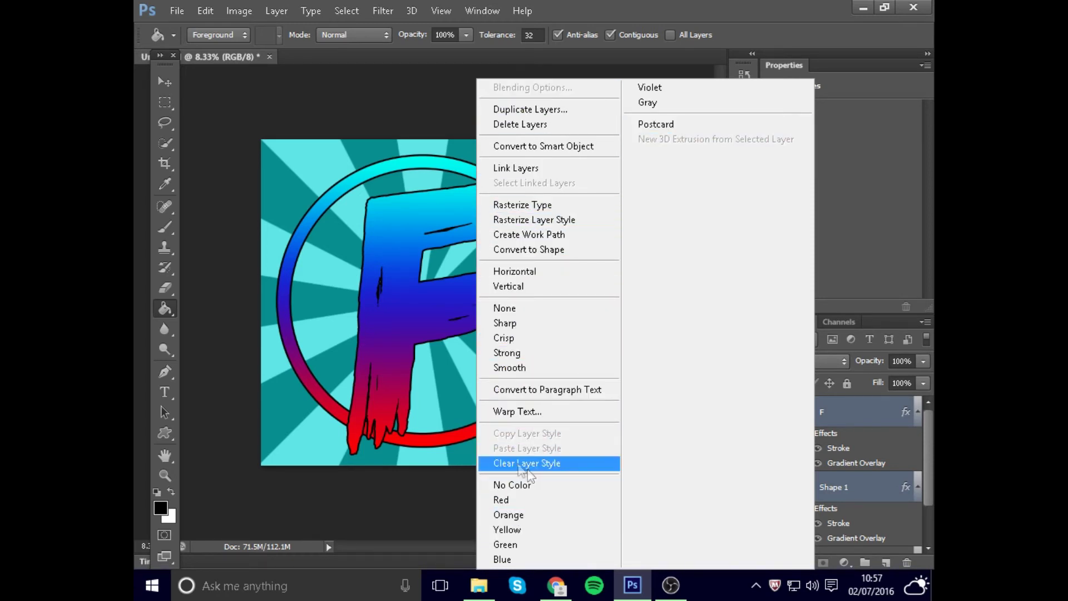
pyautogui.click(409, 456)
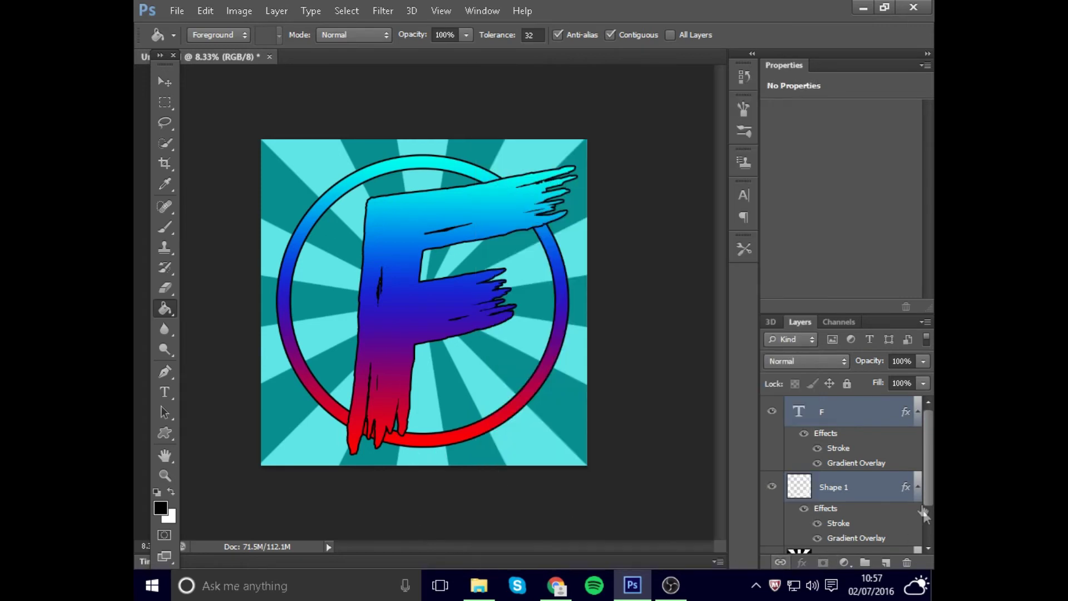
pyautogui.rightClick(833, 417)
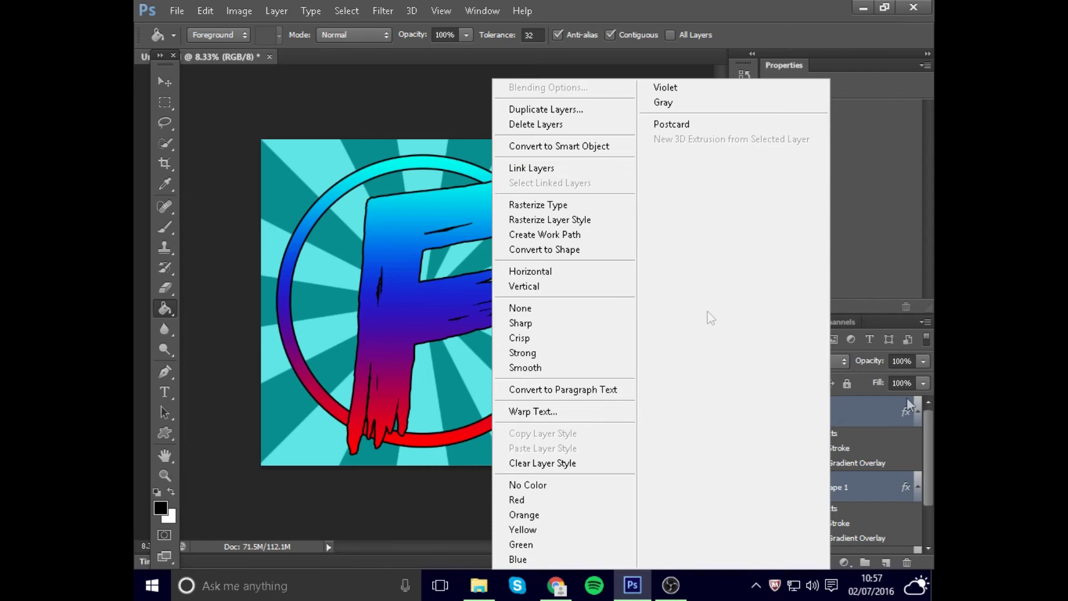
pyautogui.click(389, 311)
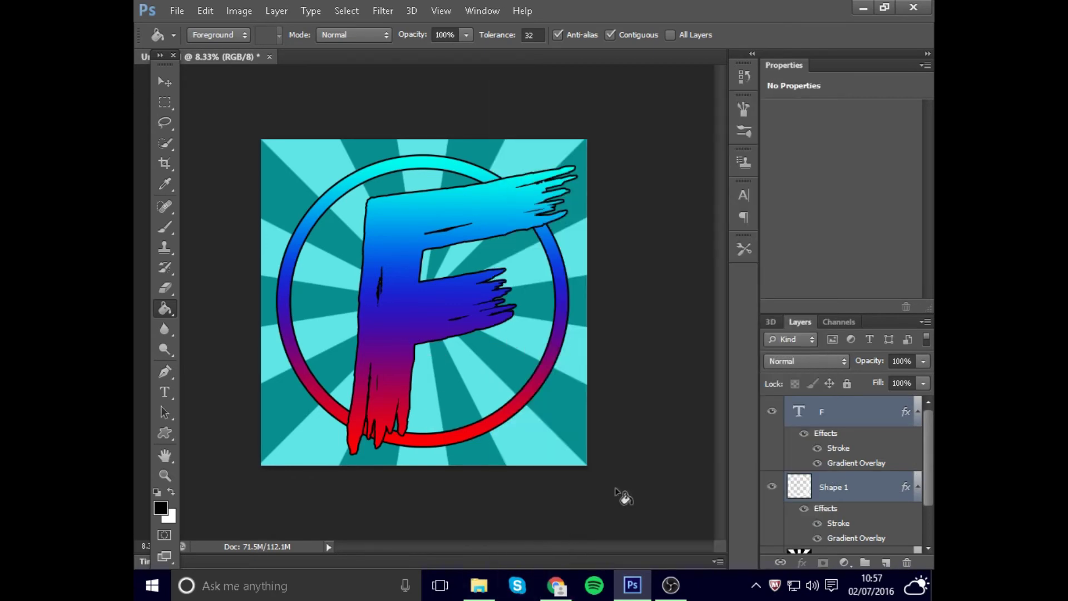
pyautogui.click(556, 585)
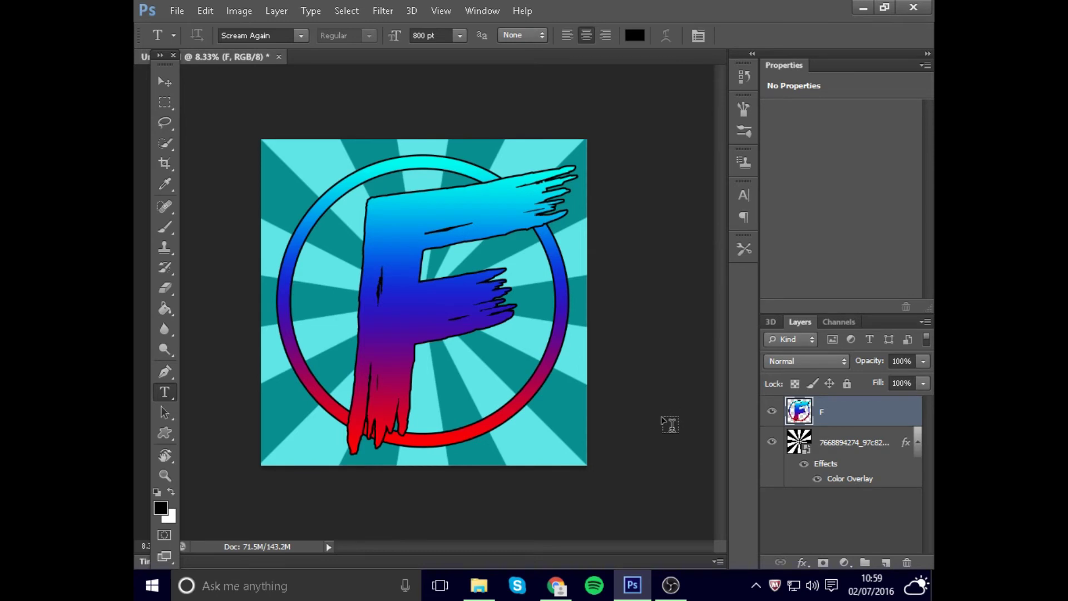
pyautogui.rightClick(836, 414)
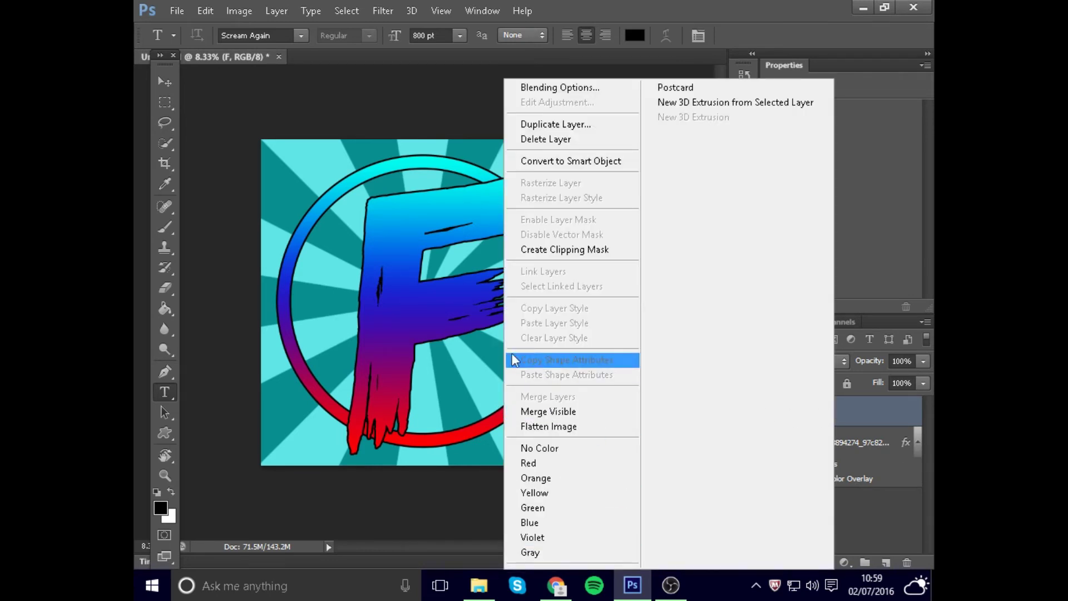
pyautogui.press('Escape')
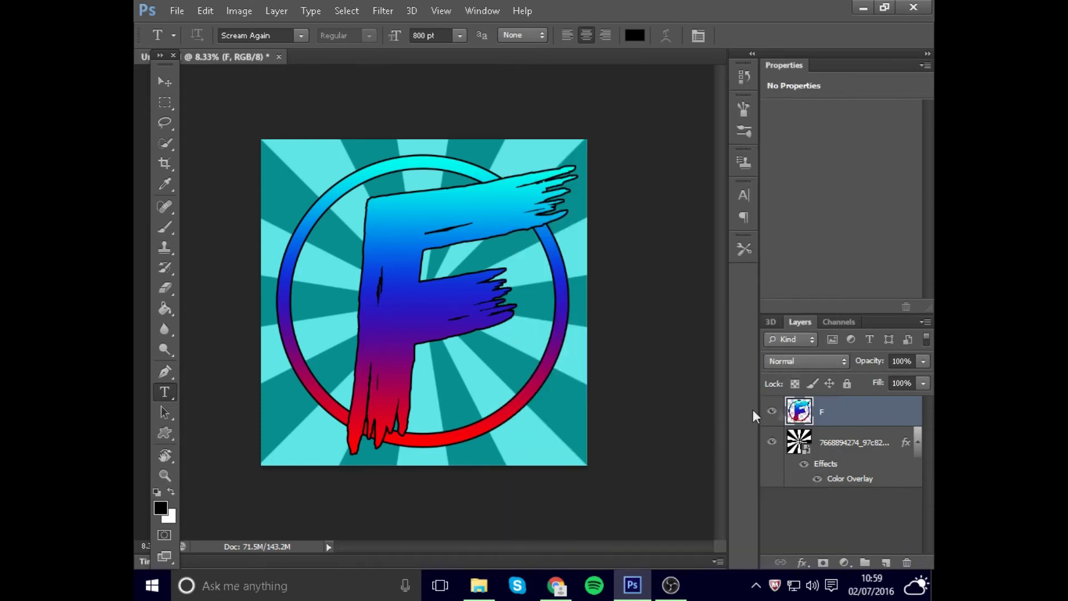
pyautogui.rightClick(824, 418)
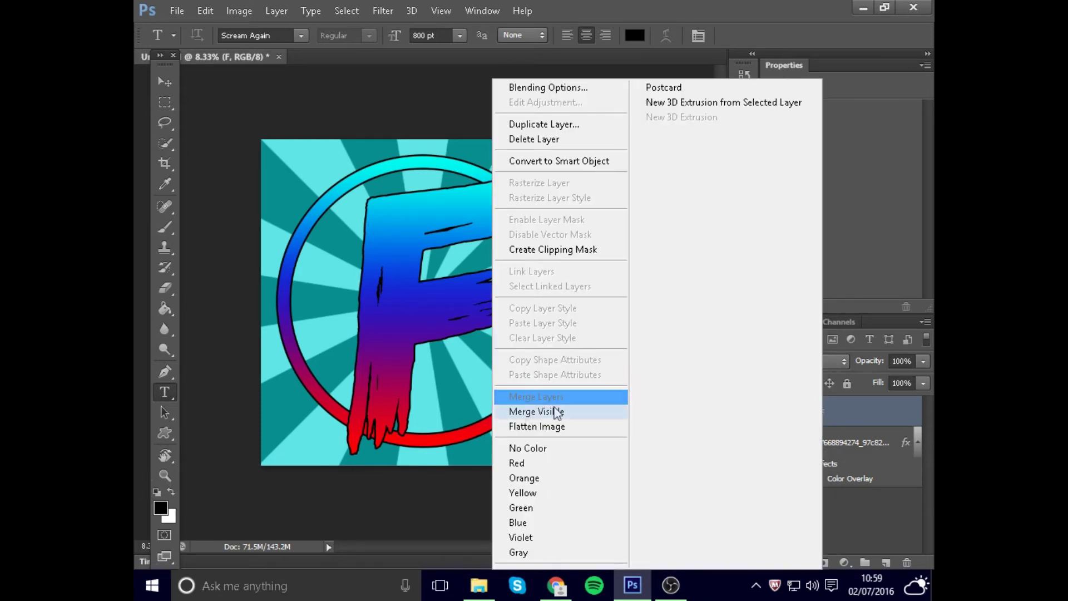
pyautogui.click(349, 451)
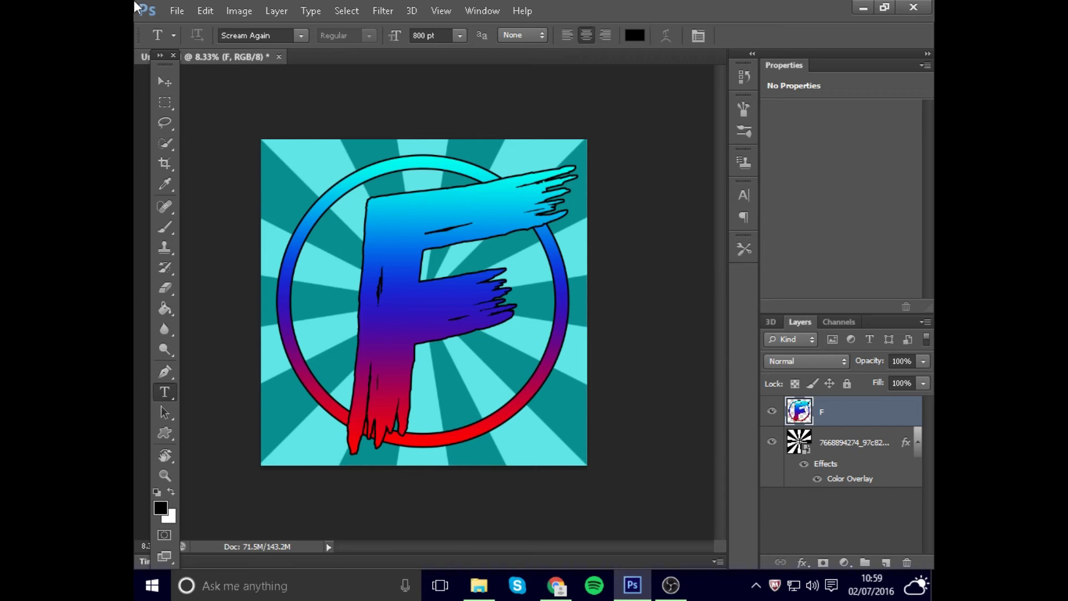
# Move the merged F and ring artwork slightly up and to the left on the canvas
pyautogui.click(164, 81)
pyautogui.moveTo(408, 215)
pyautogui.mouseDown()
pyautogui.moveTo(470, 172)
pyautogui.moveTo(409, 212)
pyautogui.moveTo(419, 225)
pyautogui.moveTo(409, 220)
pyautogui.mouseUp()
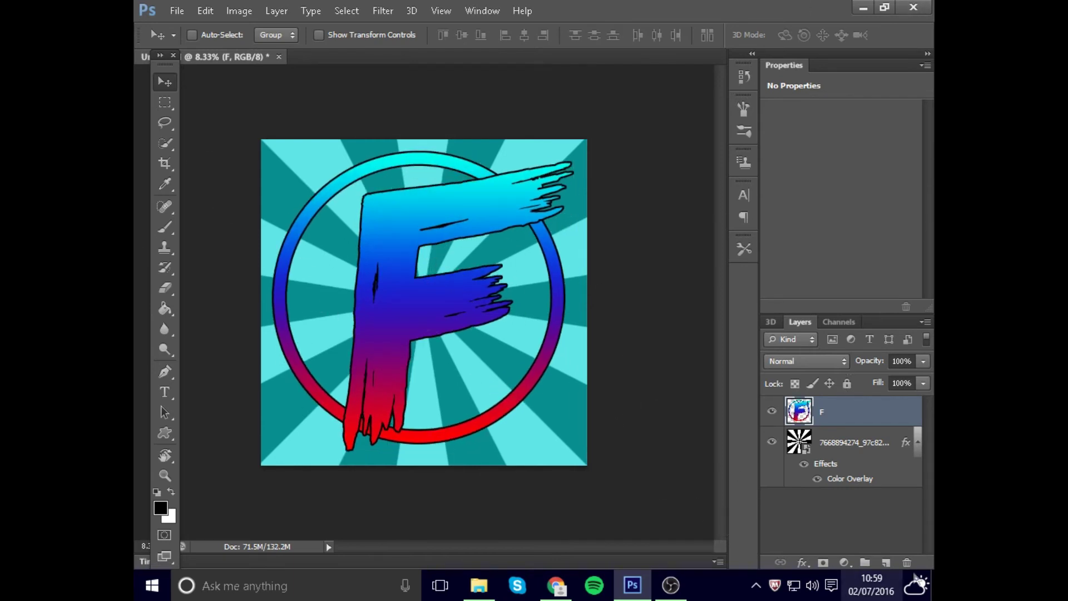
pyautogui.rightClick(806, 414)
pyautogui.click(631, 253)
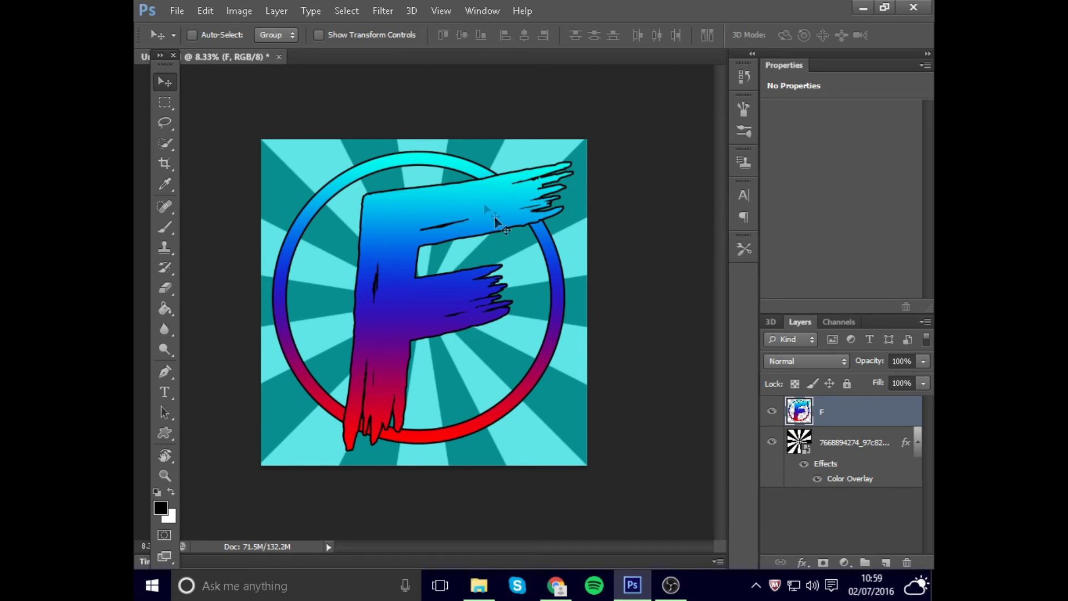
pyautogui.moveTo(396, 305); pyautogui.dragTo(396, 308)
# Create a new 3D extrusion from the merged F layer and show its mesh properties
pyautogui.rightClick(828, 410)
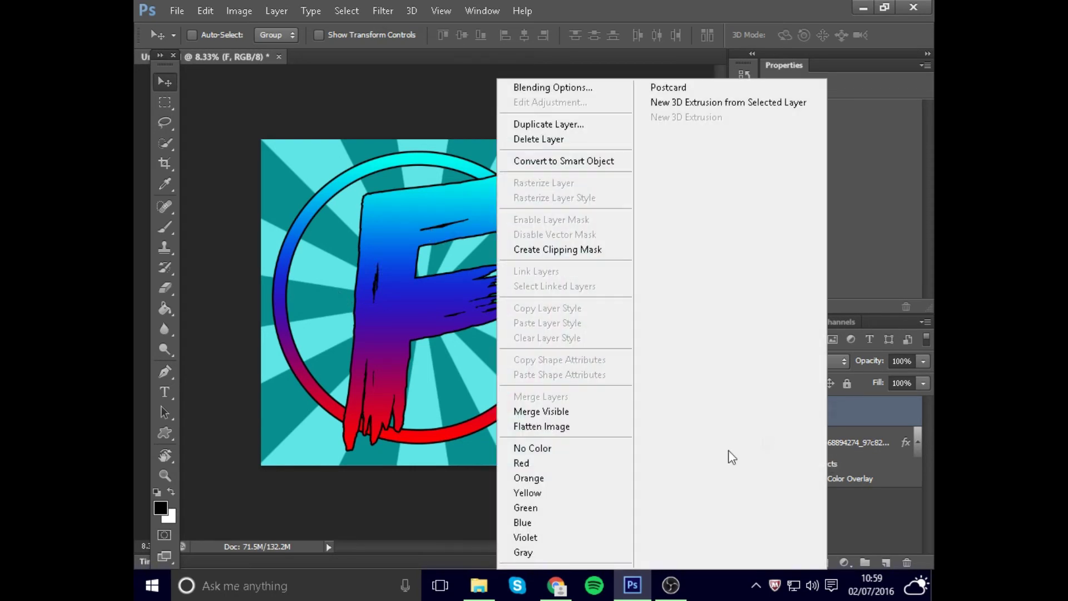
pyautogui.click(693, 105)
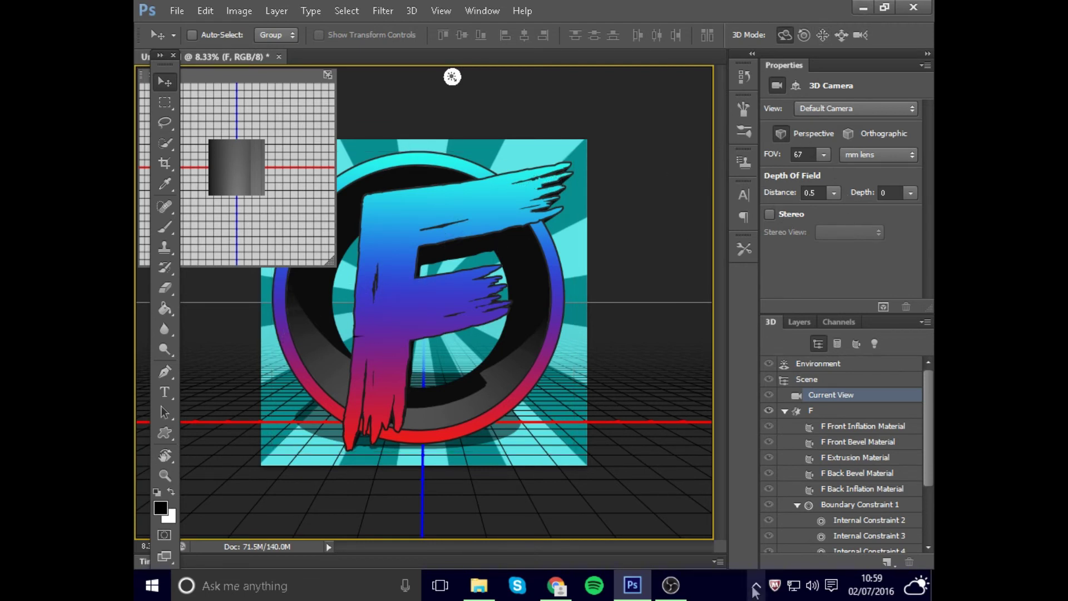
pyautogui.click(853, 412)
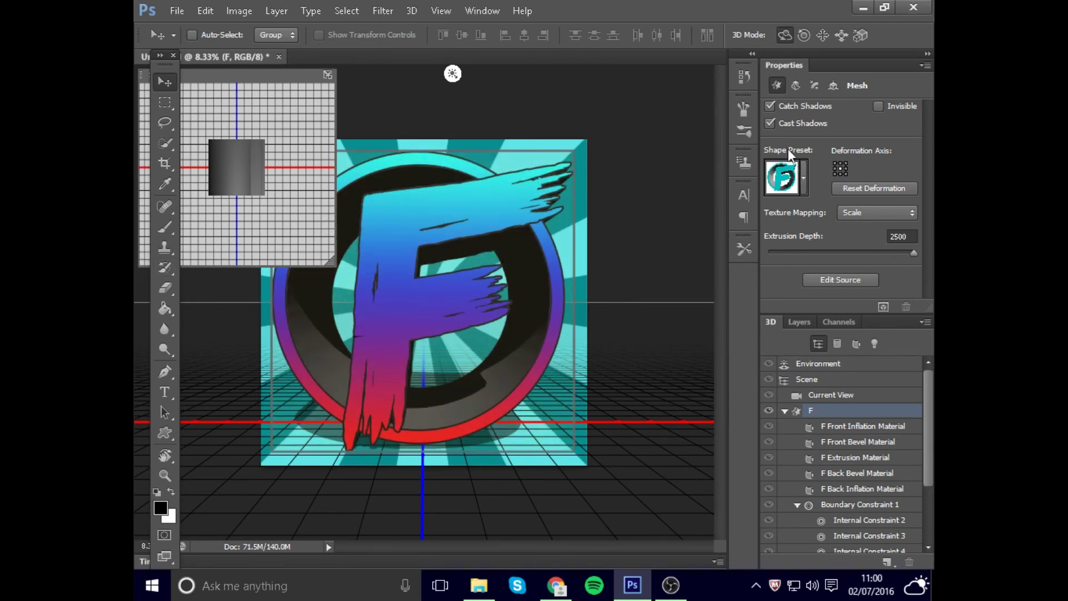
# Try several shape presets on the F mesh and keep the third preset, which gives the front a framed bevel
pyautogui.click(806, 175)
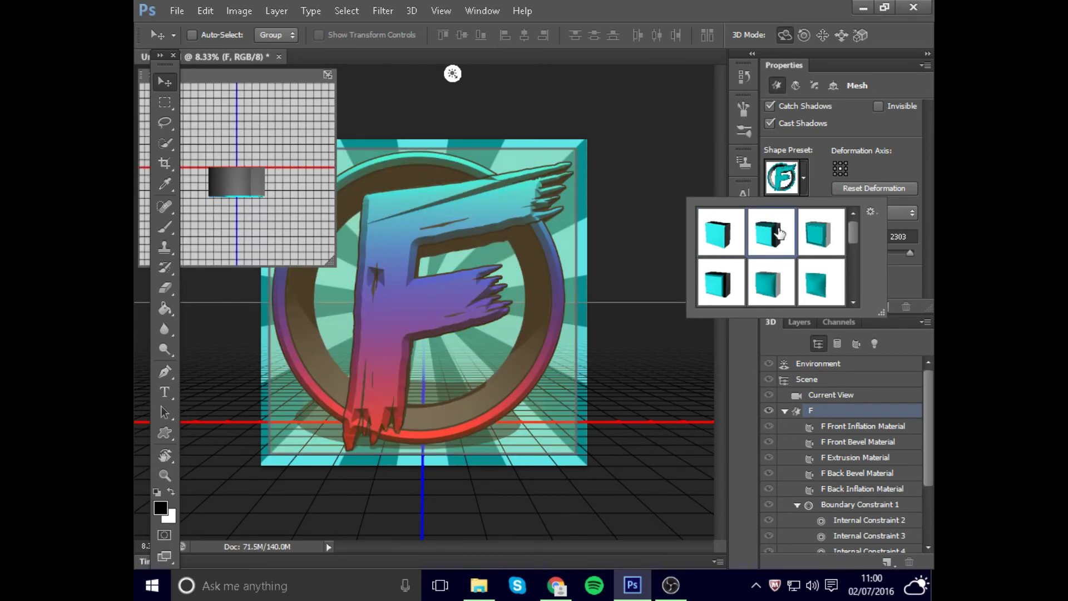
pyautogui.click(779, 234)
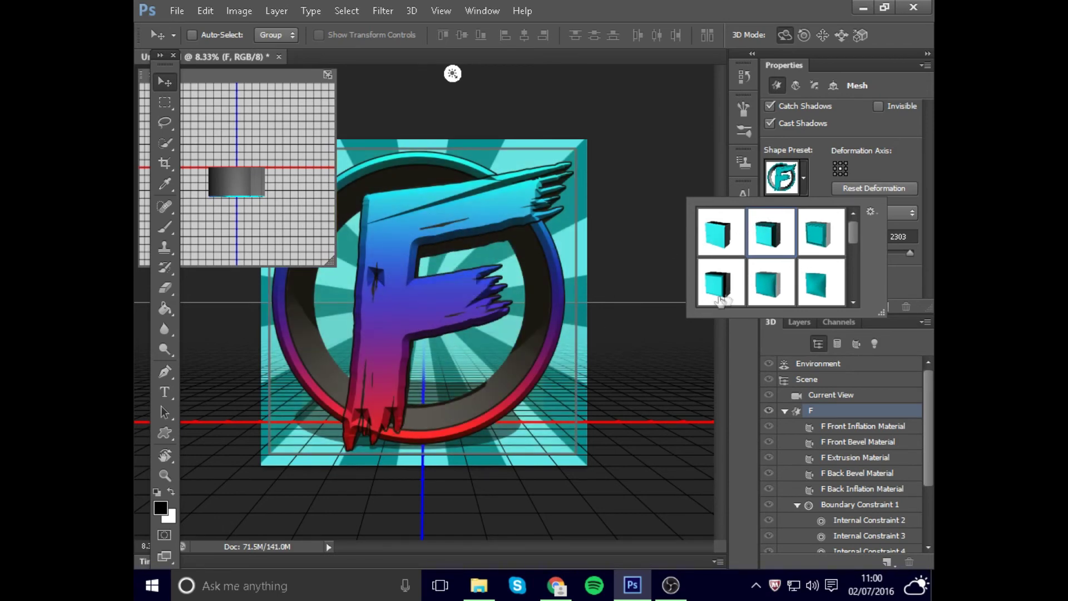
pyautogui.click(705, 278)
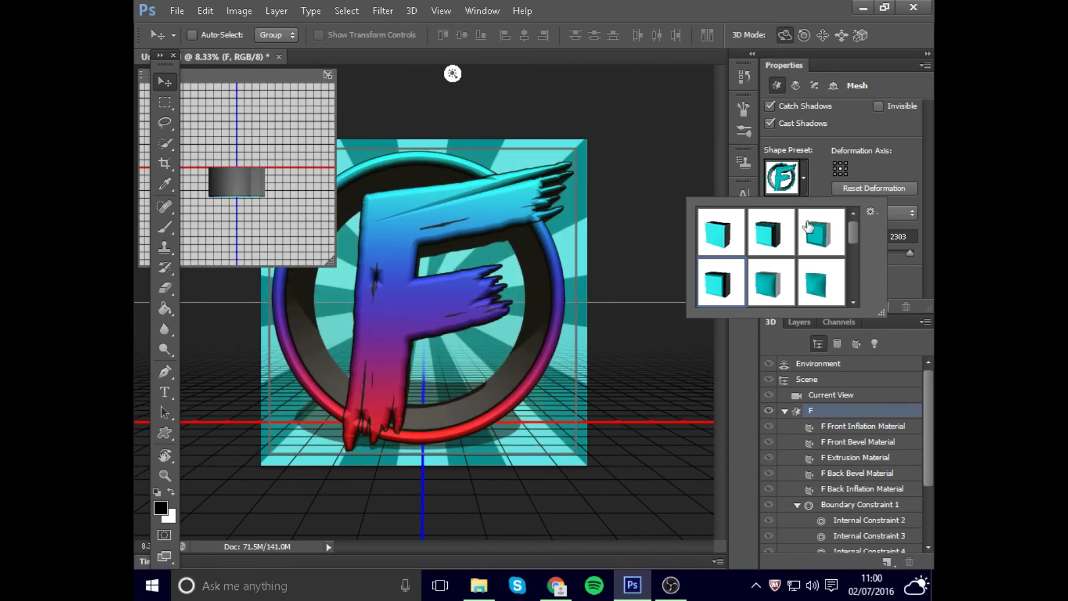
pyautogui.click(826, 234)
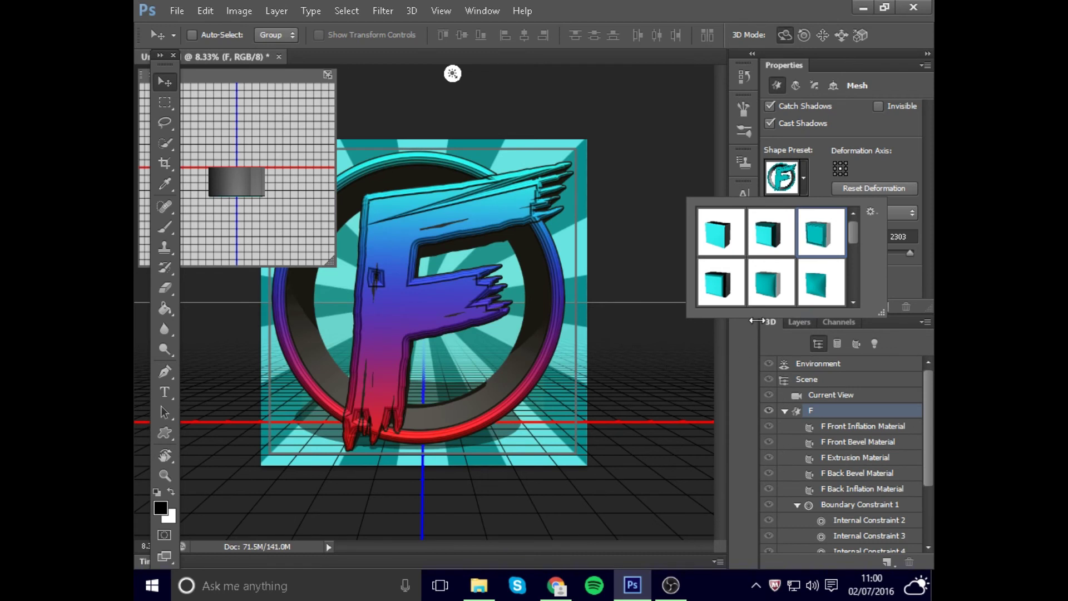
pyautogui.click(823, 286)
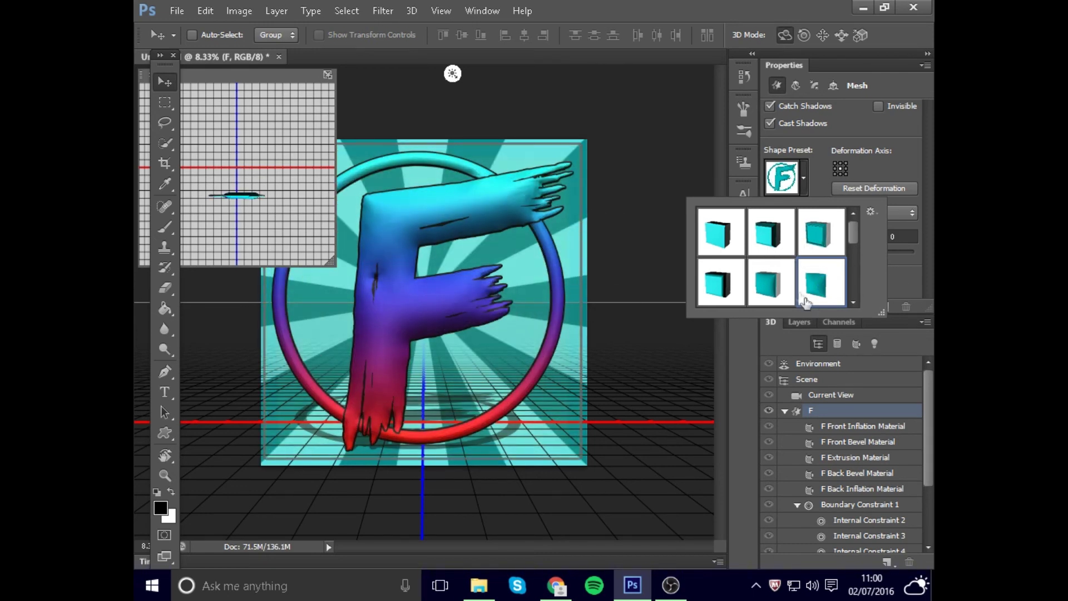
pyautogui.click(824, 241)
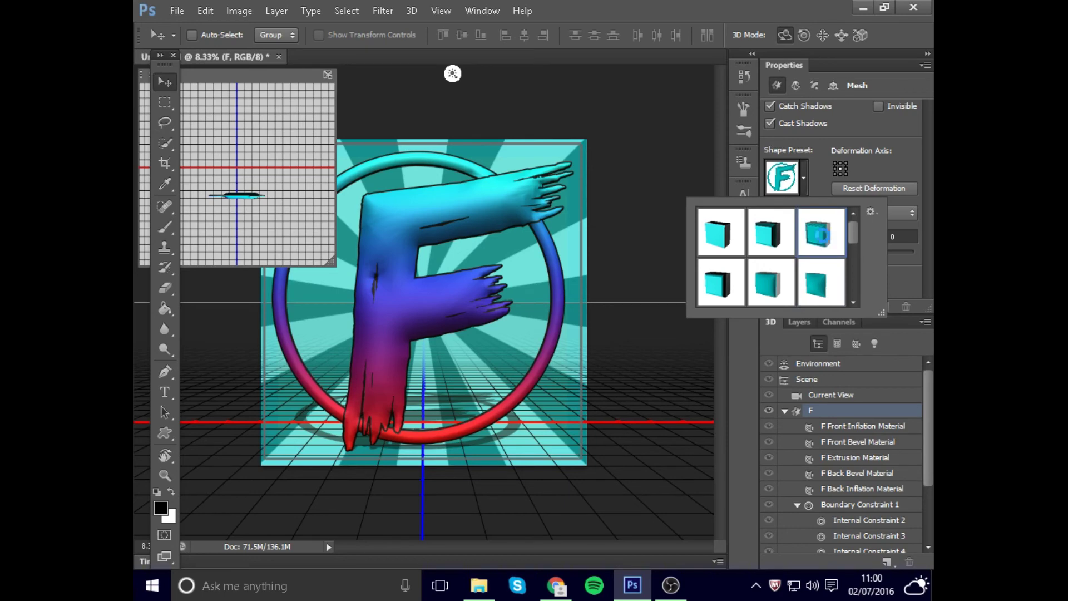
pyautogui.click(760, 266)
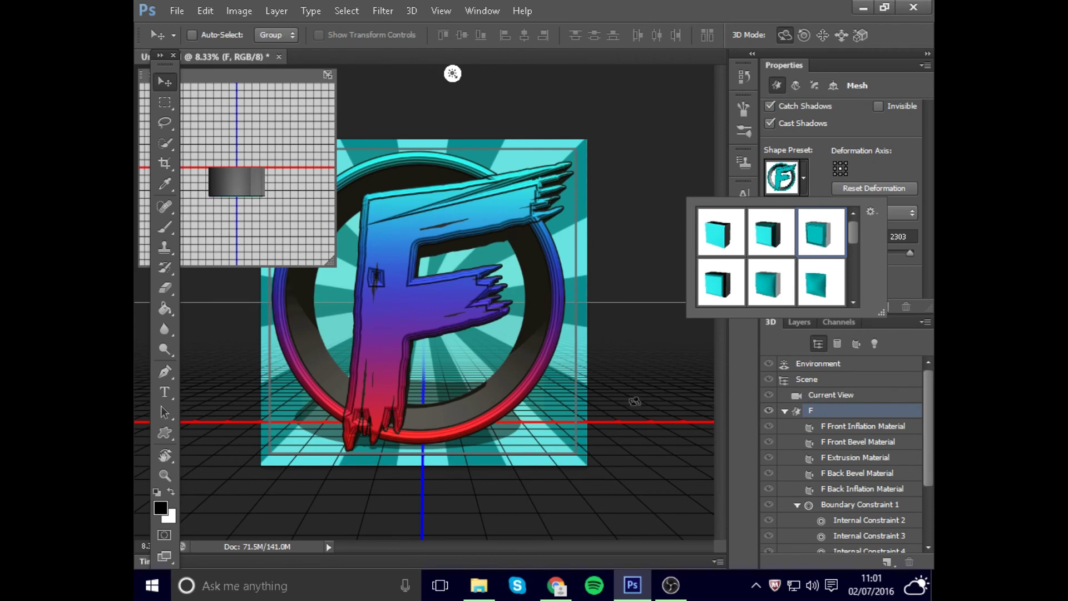
pyautogui.click(930, 271)
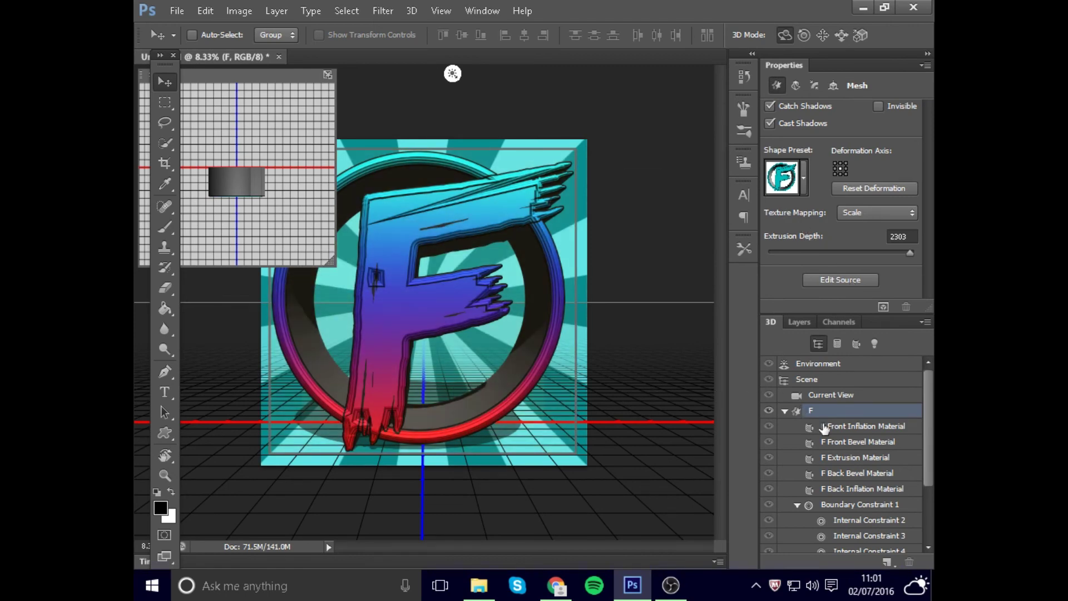
# Set the F mesh's extrusion depth to 1522
pyautogui.moveTo(912, 254); pyautogui.dragTo(840, 255)
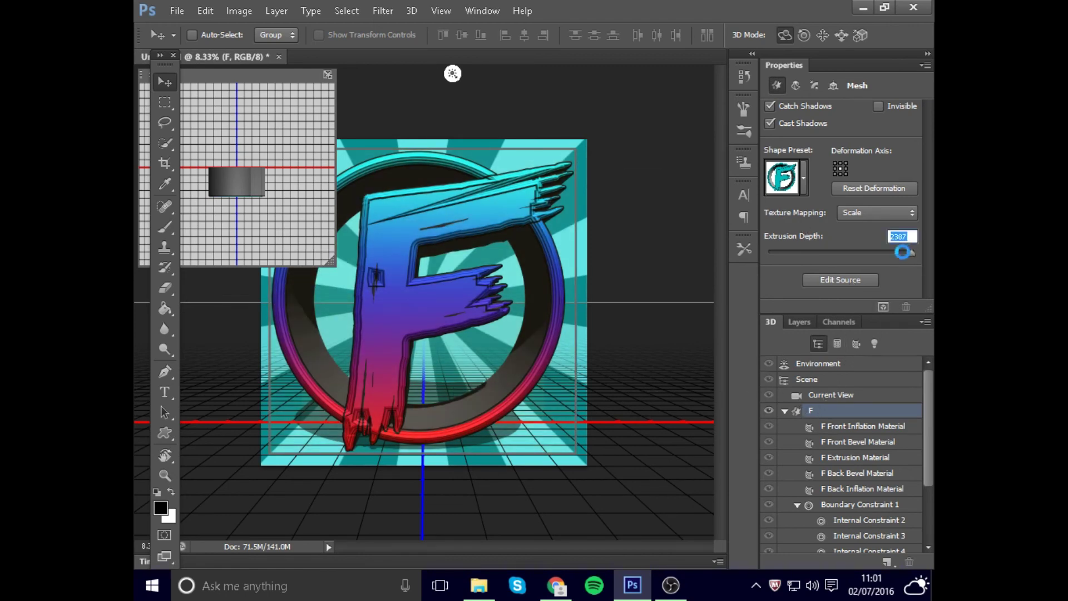
pyautogui.moveTo(840, 254)
pyautogui.mouseDown()
pyautogui.moveTo(802, 254)
pyautogui.moveTo(853, 253)
pyautogui.mouseUp()
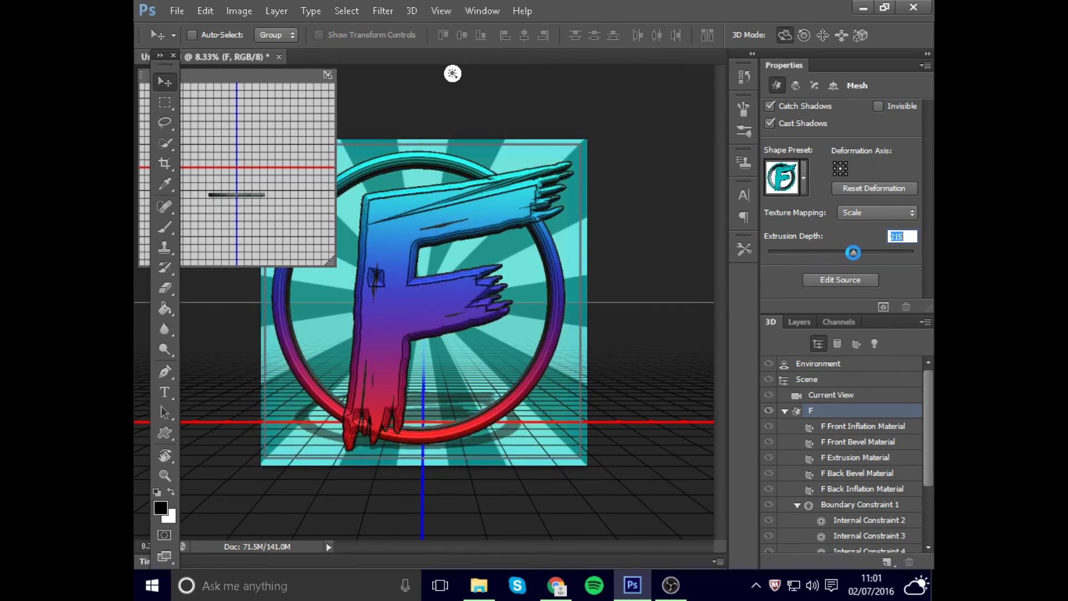
pyautogui.moveTo(853, 254); pyautogui.dragTo(892, 278)
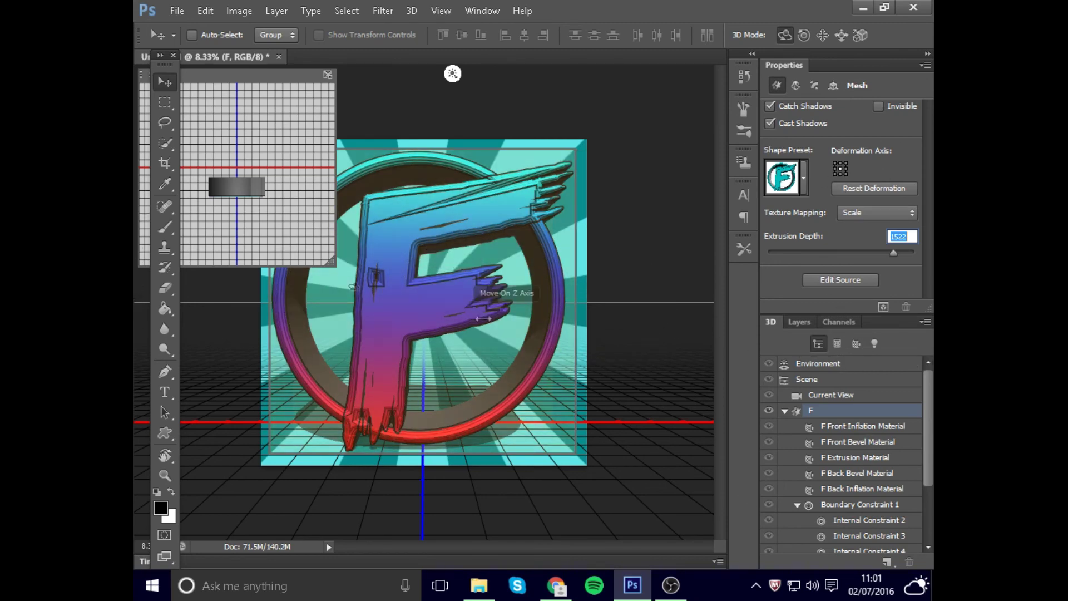
pyautogui.click(793, 321)
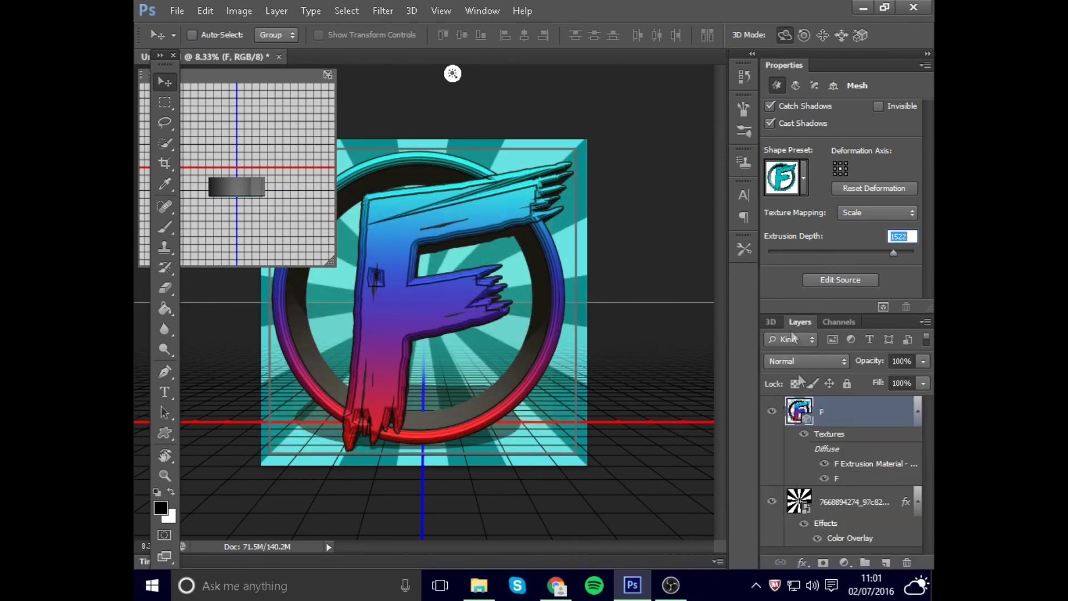
pyautogui.rightClick(831, 414)
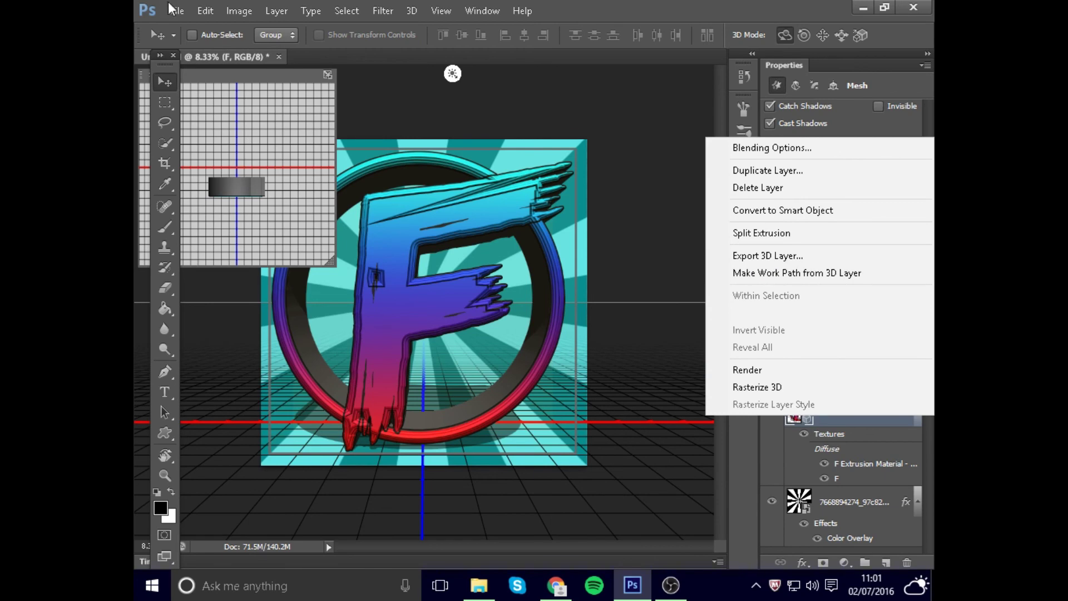
pyautogui.press('Escape')
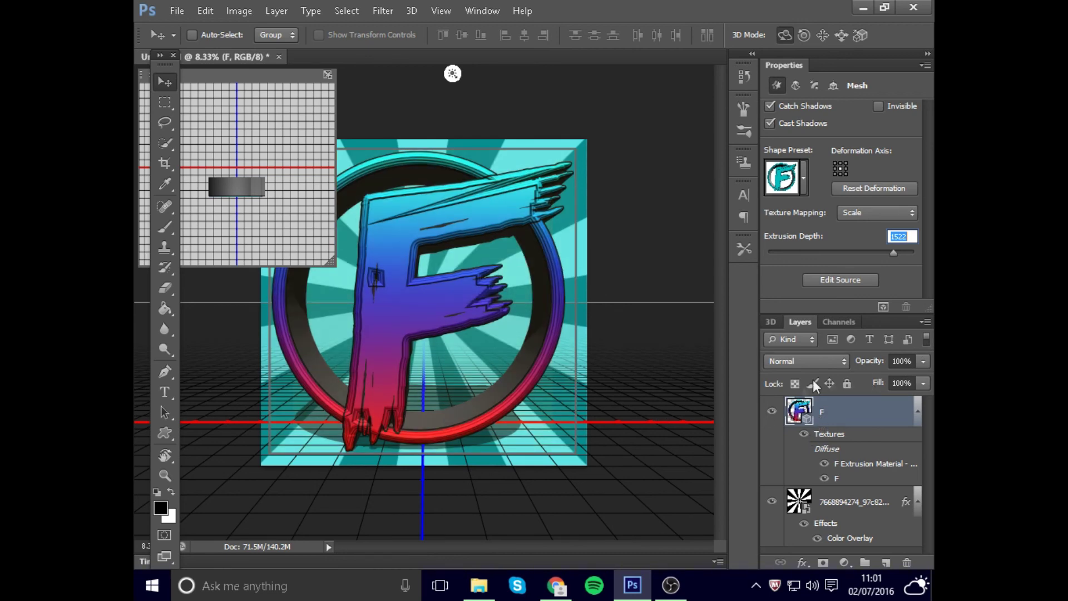
pyautogui.rightClick(816, 422)
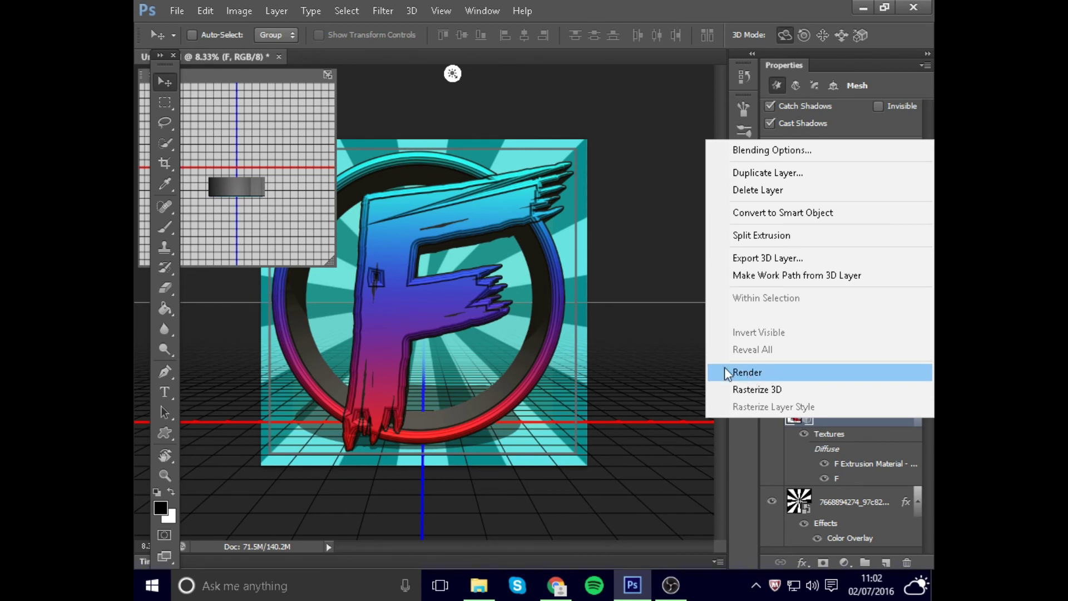
pyautogui.click(676, 317)
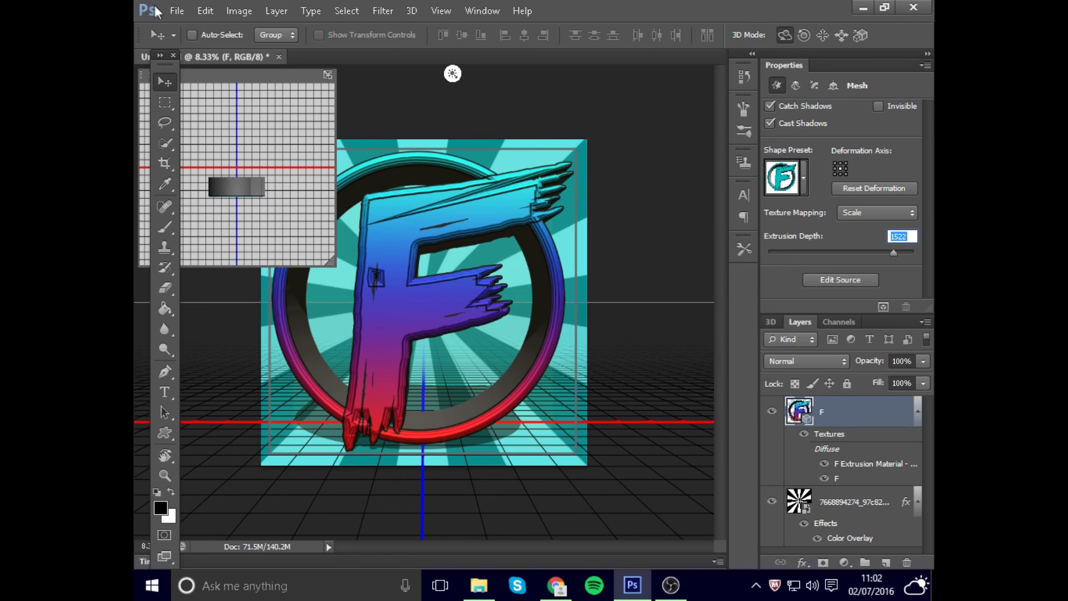
# Save a copy of the logo as a JPEG named new lofgo in the youtube folder at maximum quality 12, Baseline ("Standard")
pyautogui.click(177, 11)
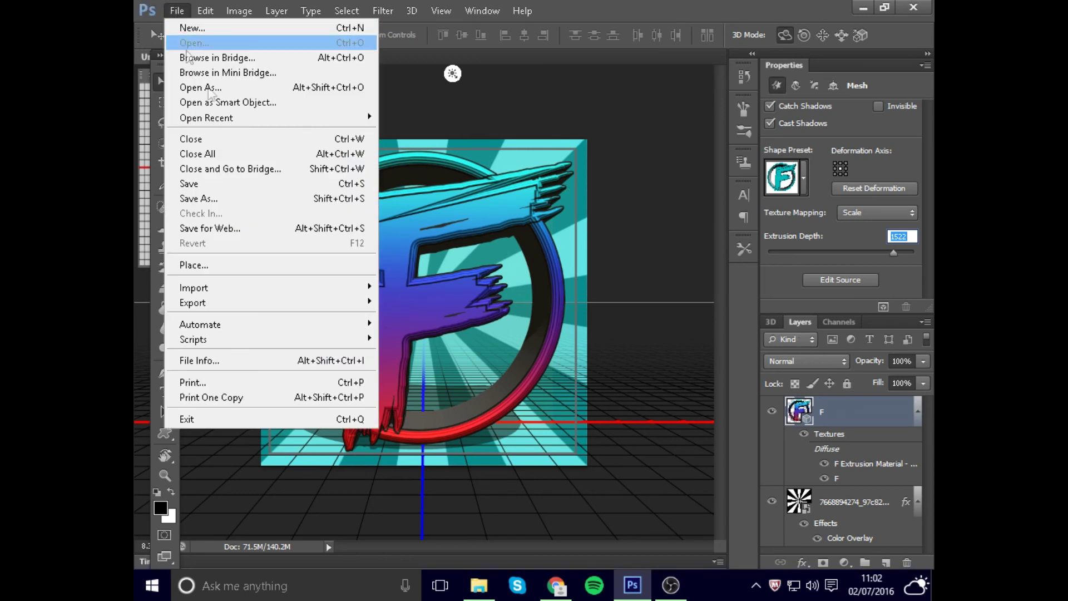
pyautogui.click(224, 198)
pyautogui.click(501, 373)
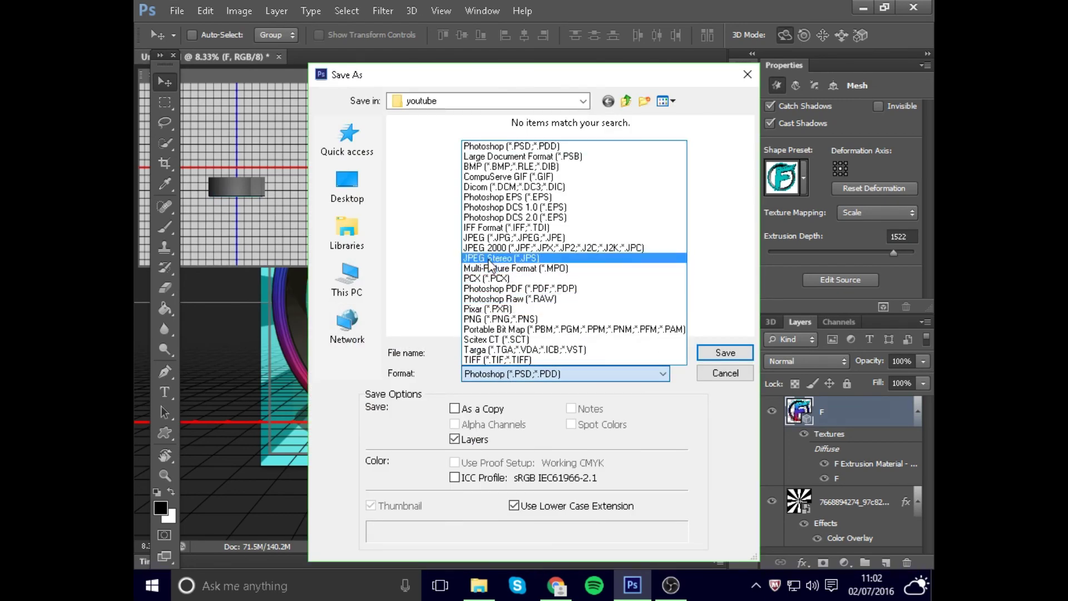
pyautogui.click(489, 238)
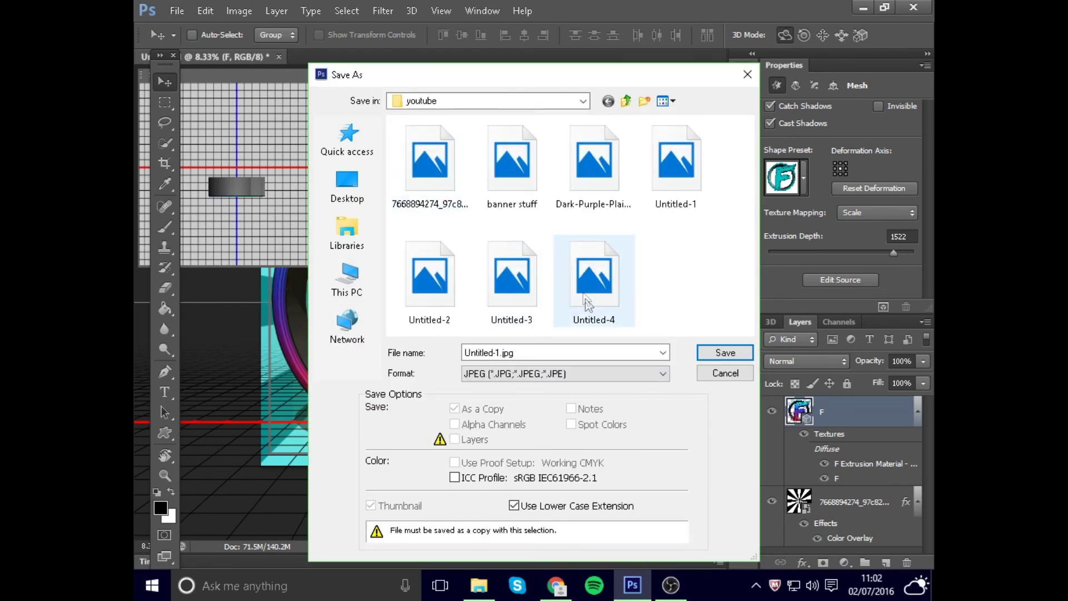
pyautogui.click(722, 359)
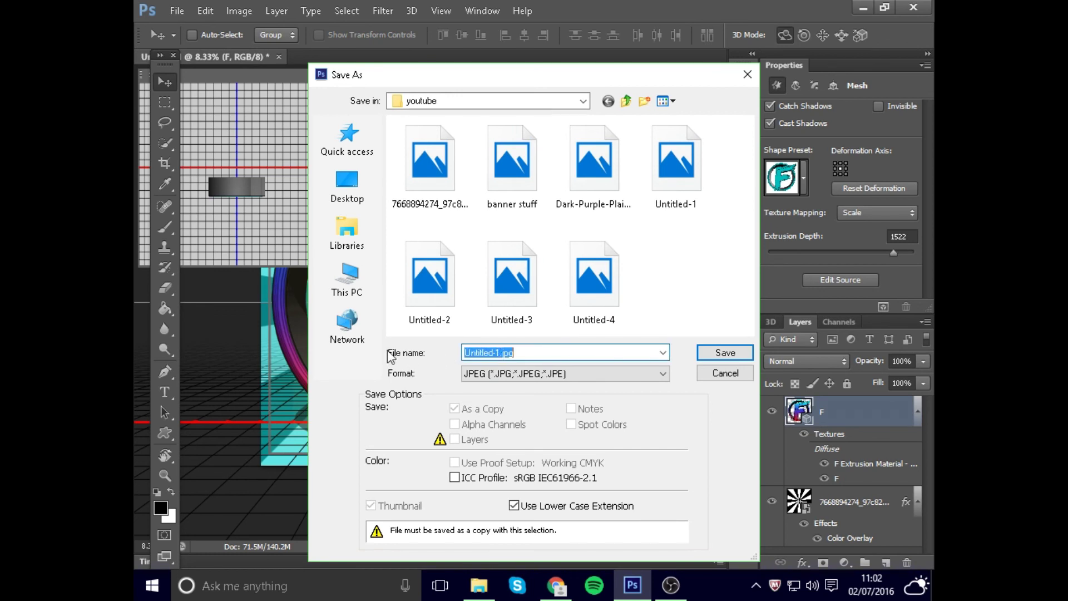
pyautogui.press('BackSpace')
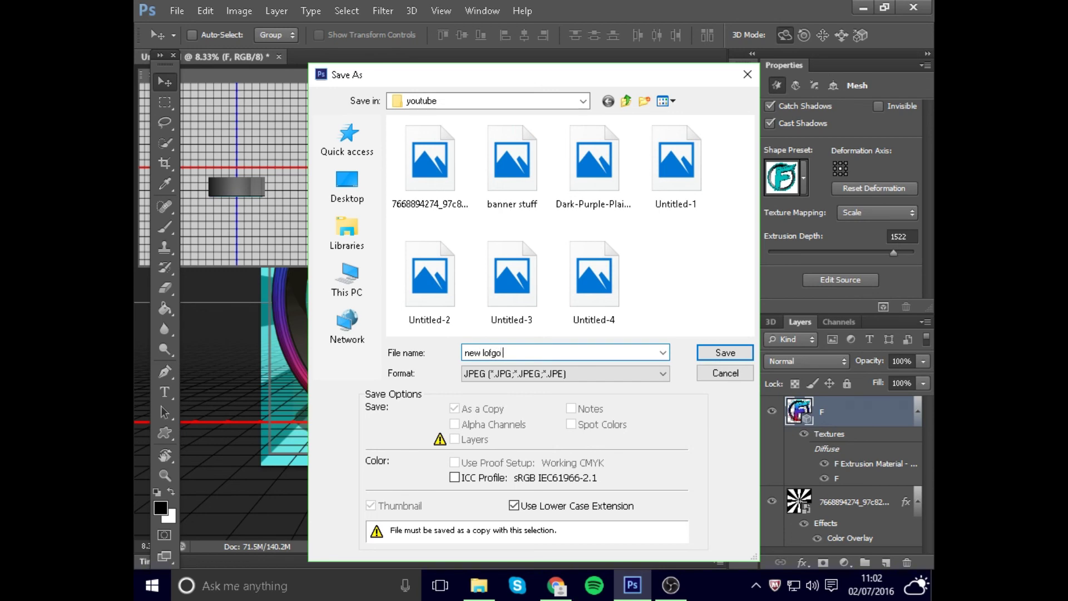
pyautogui.click(718, 353)
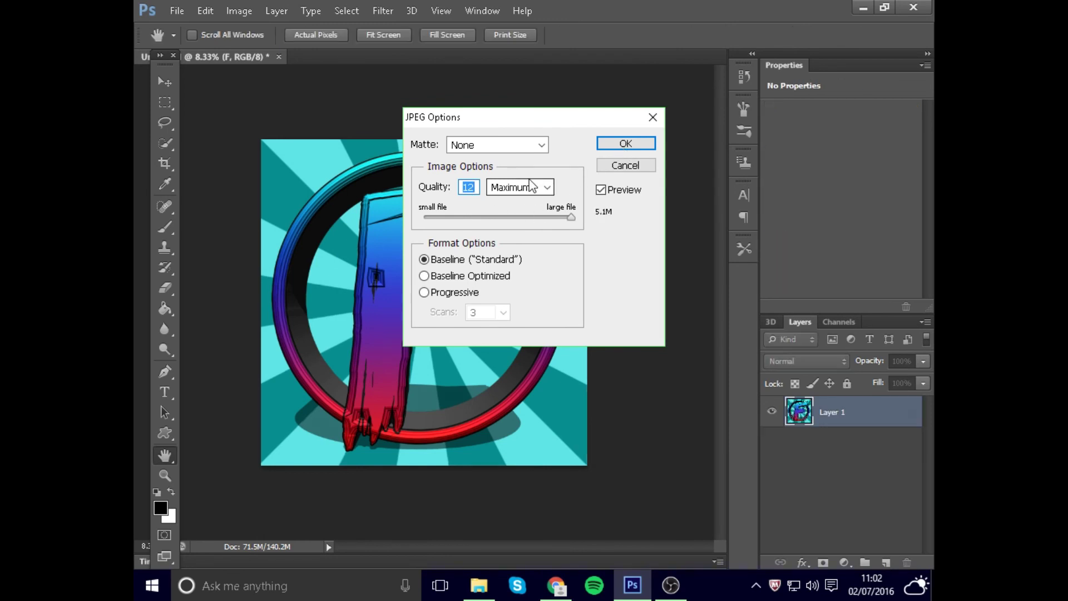
pyautogui.click(622, 147)
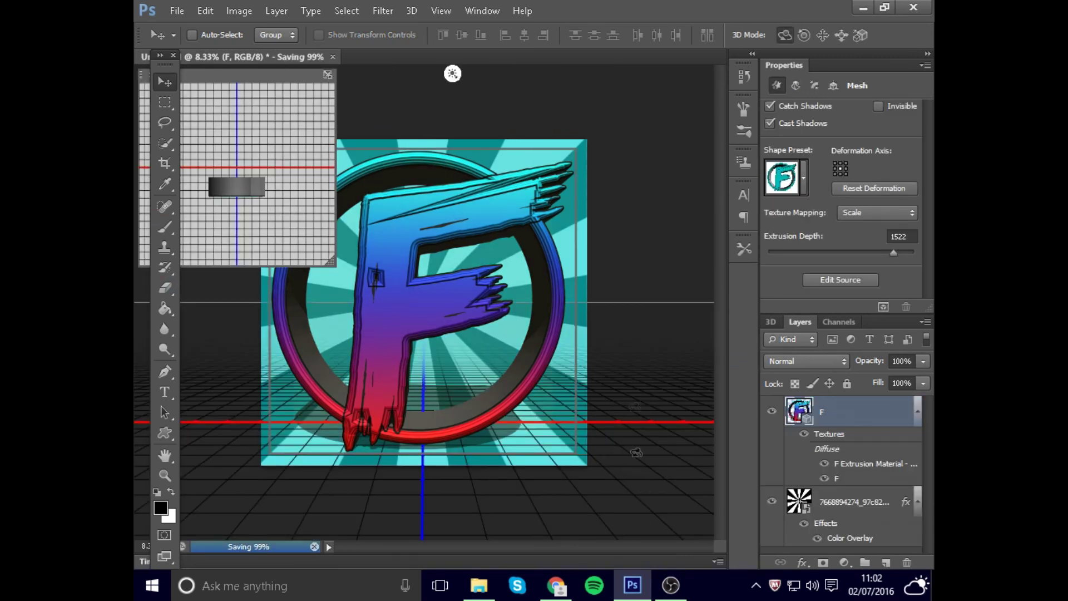
# Switch to File Explorer, open the new lofgo image from the youtube folder in Photos, and maximize it to inspect the finished logo
pyautogui.click(863, 7)
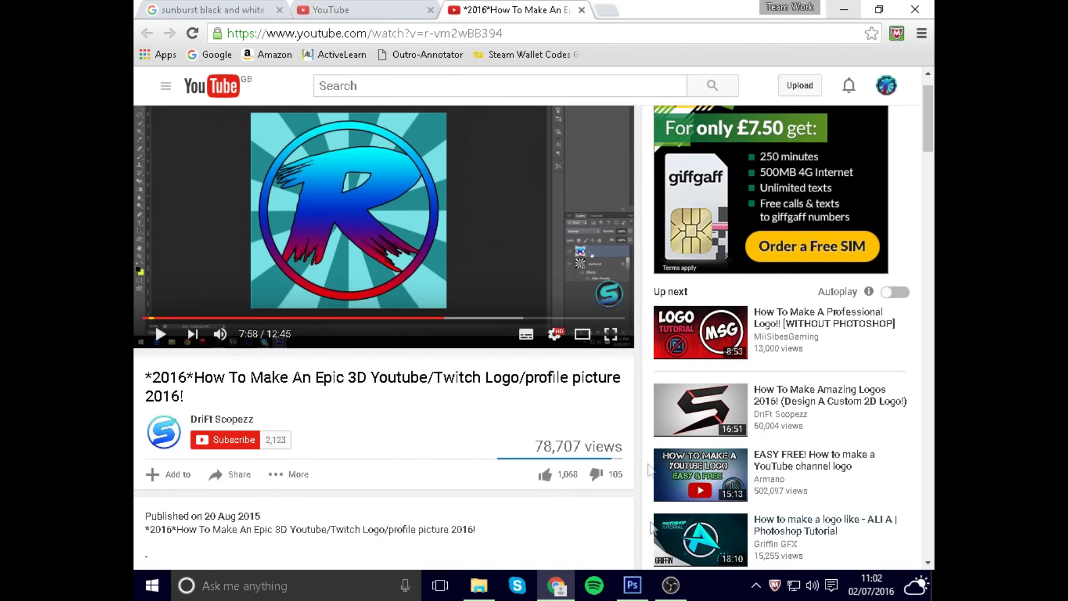
pyautogui.click(479, 584)
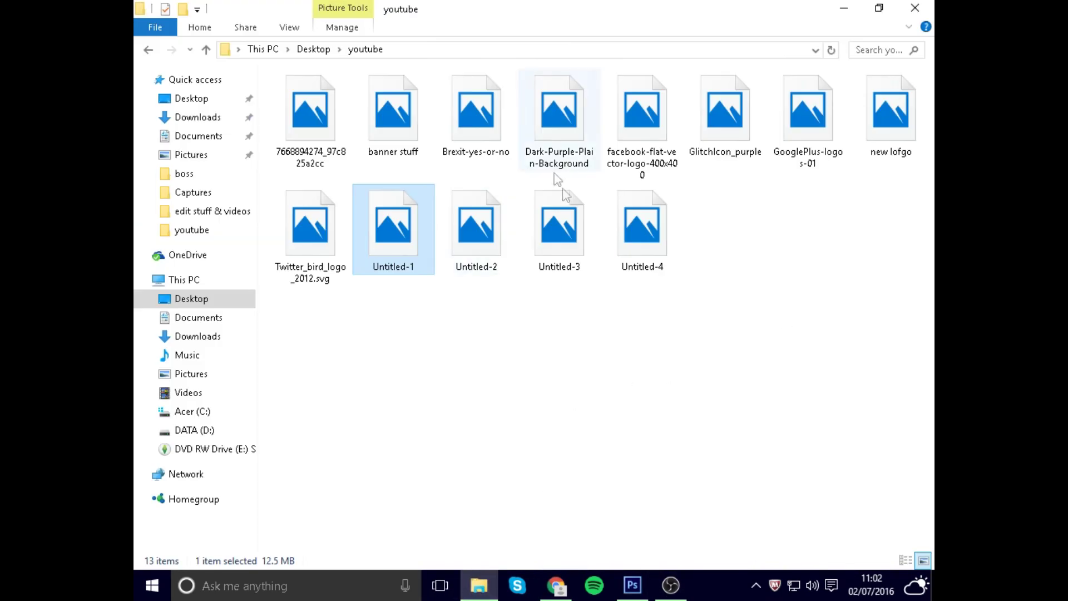
pyautogui.doubleClick(883, 109)
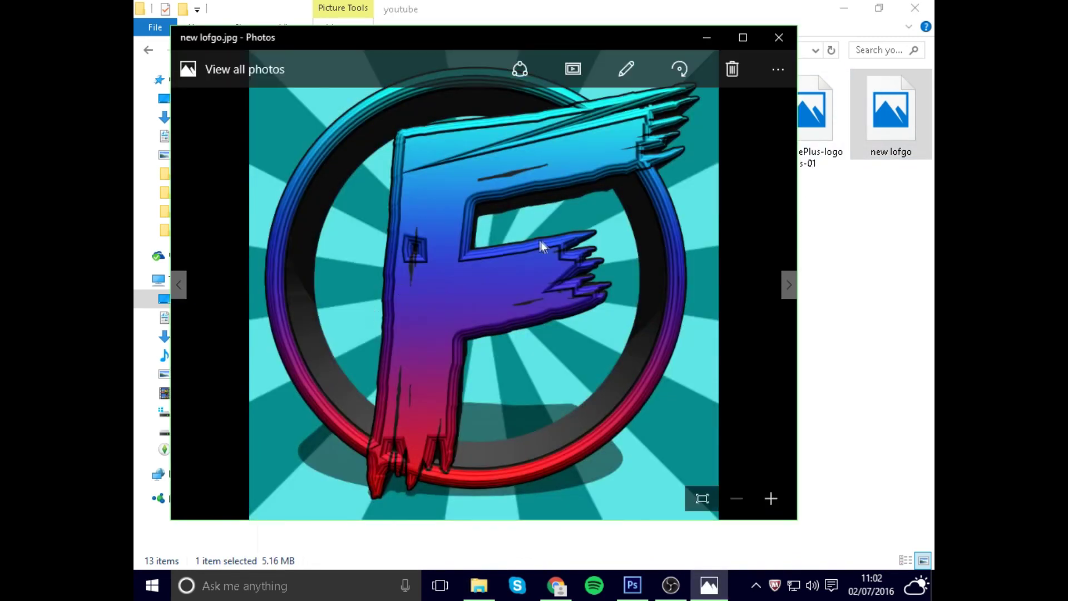
pyautogui.click(742, 38)
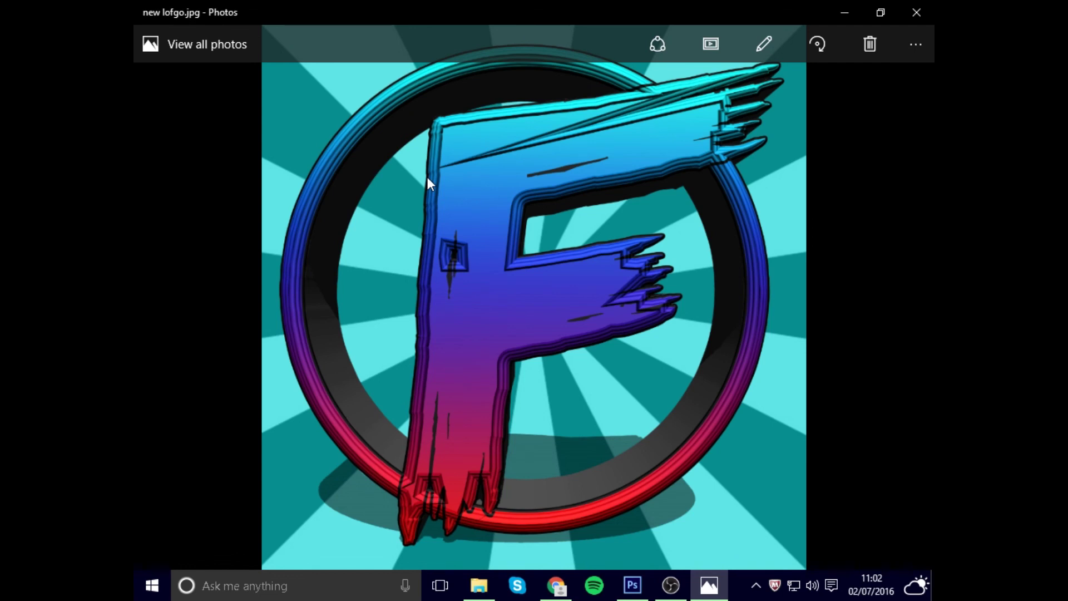
pyautogui.click(671, 585)
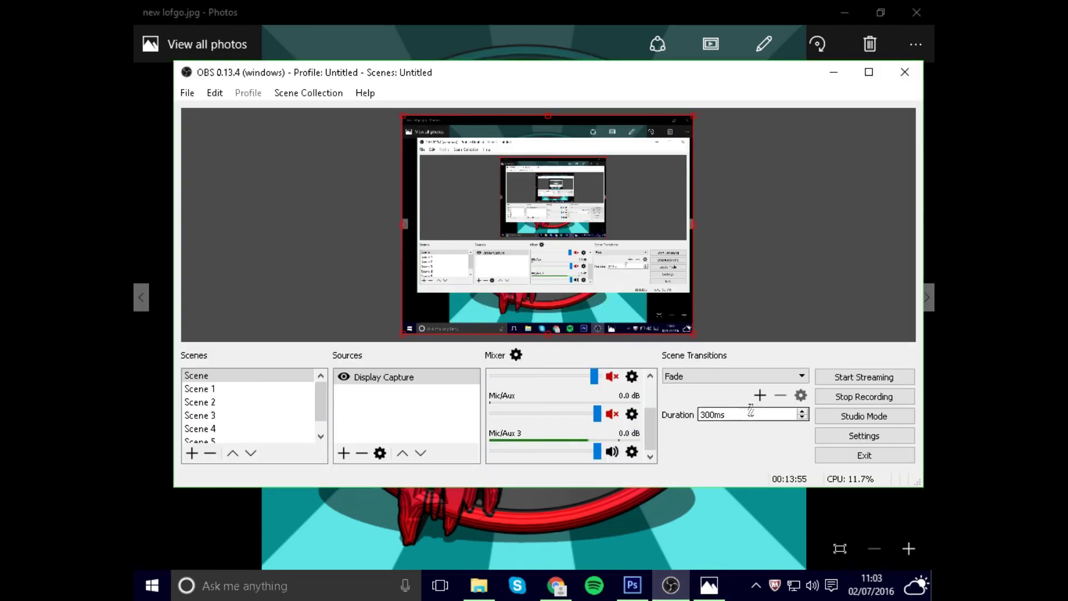
pyautogui.click(851, 396)
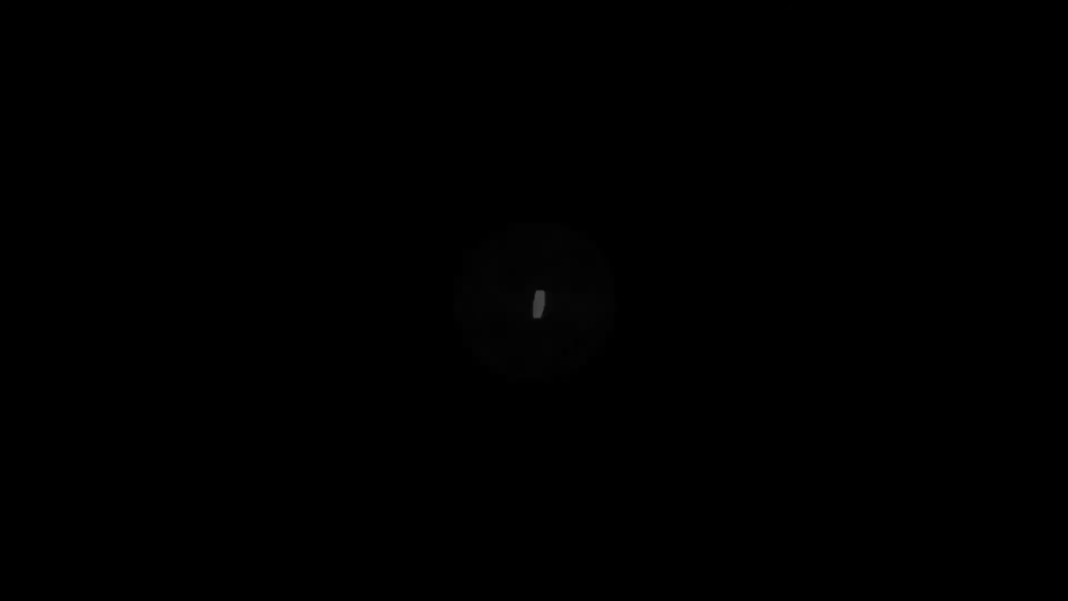